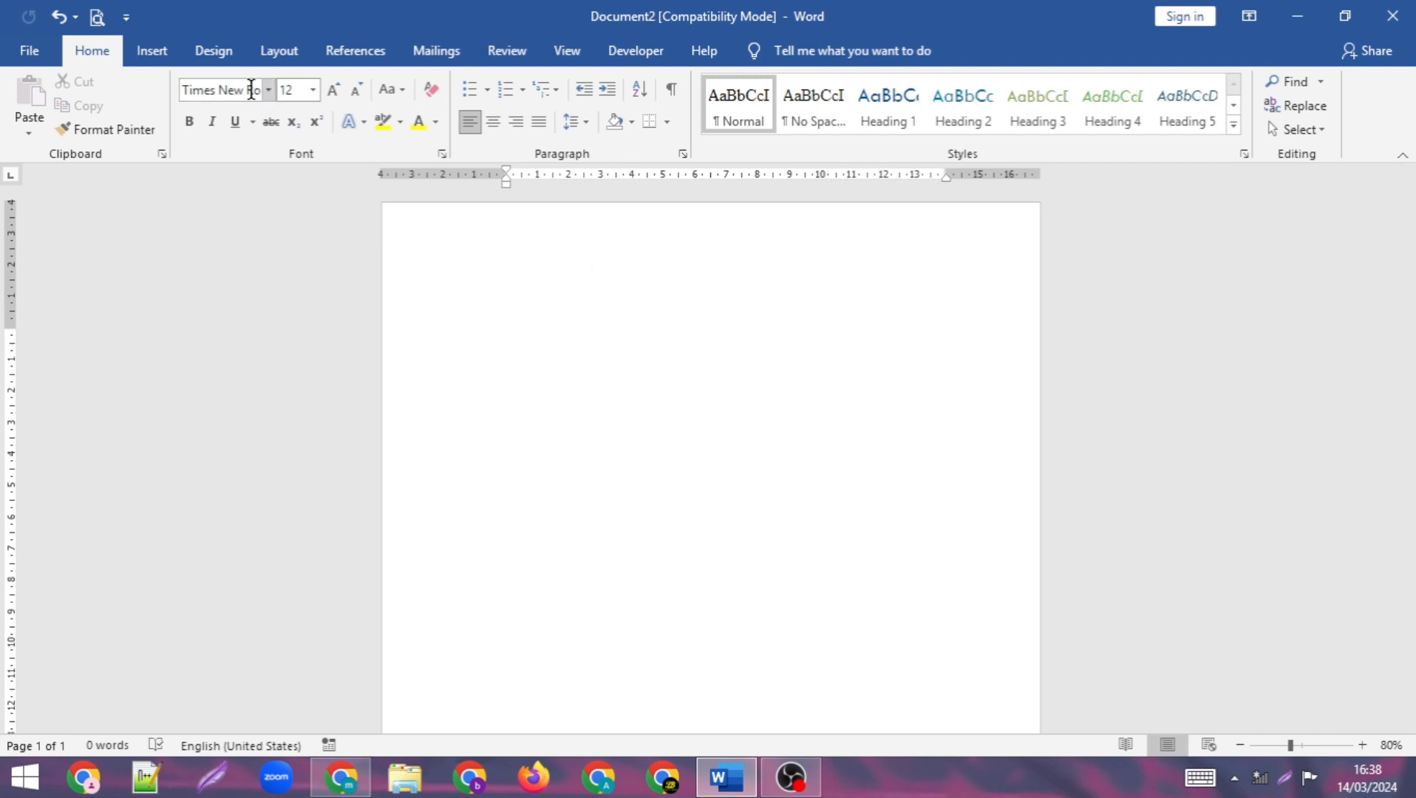
Insert a Simple Text Box from the built-in gallery into the blank document.
left_click(142, 58)
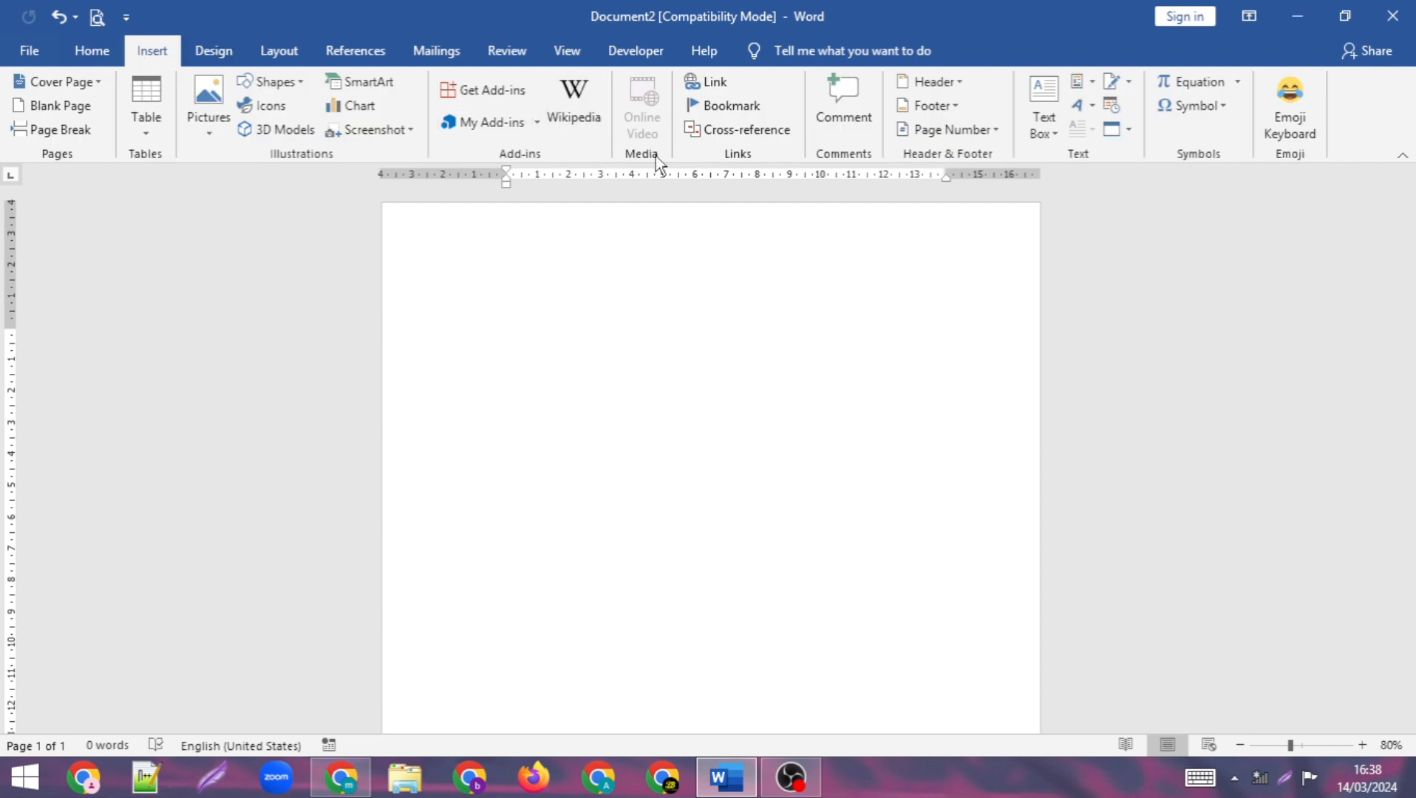
left_click(1055, 135)
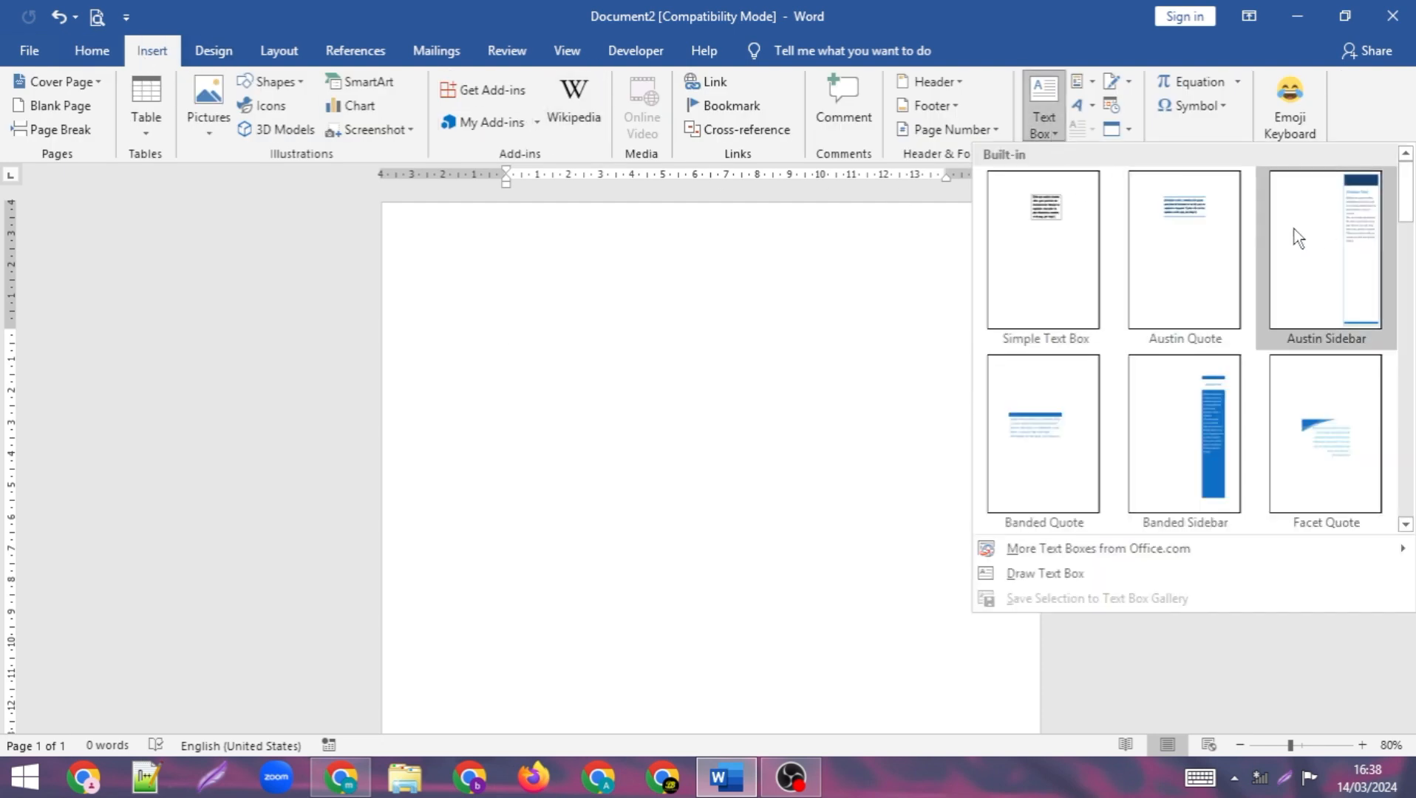
scroll(1292, 259, "down", 5)
scroll(1292, 259, "up", 5)
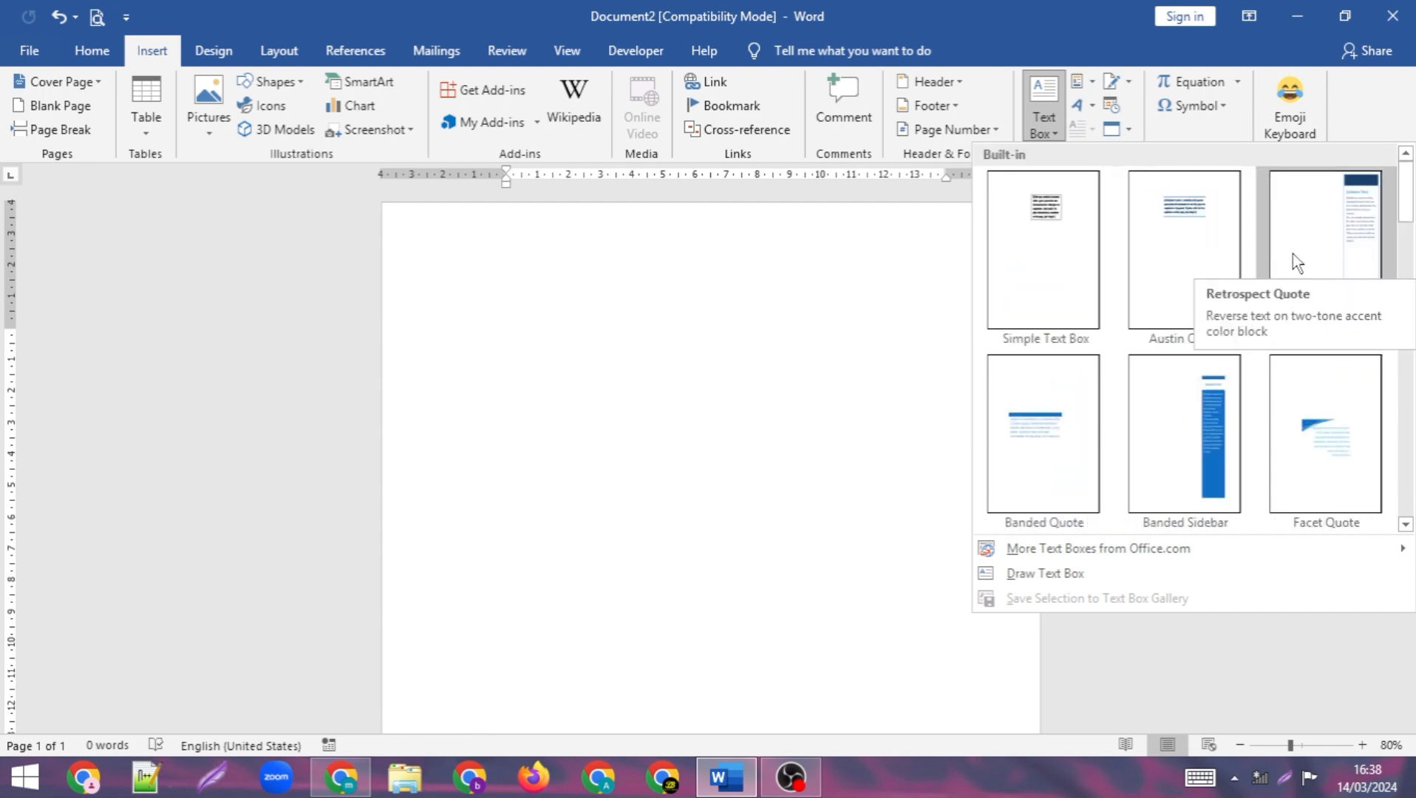
left_click(1076, 251)
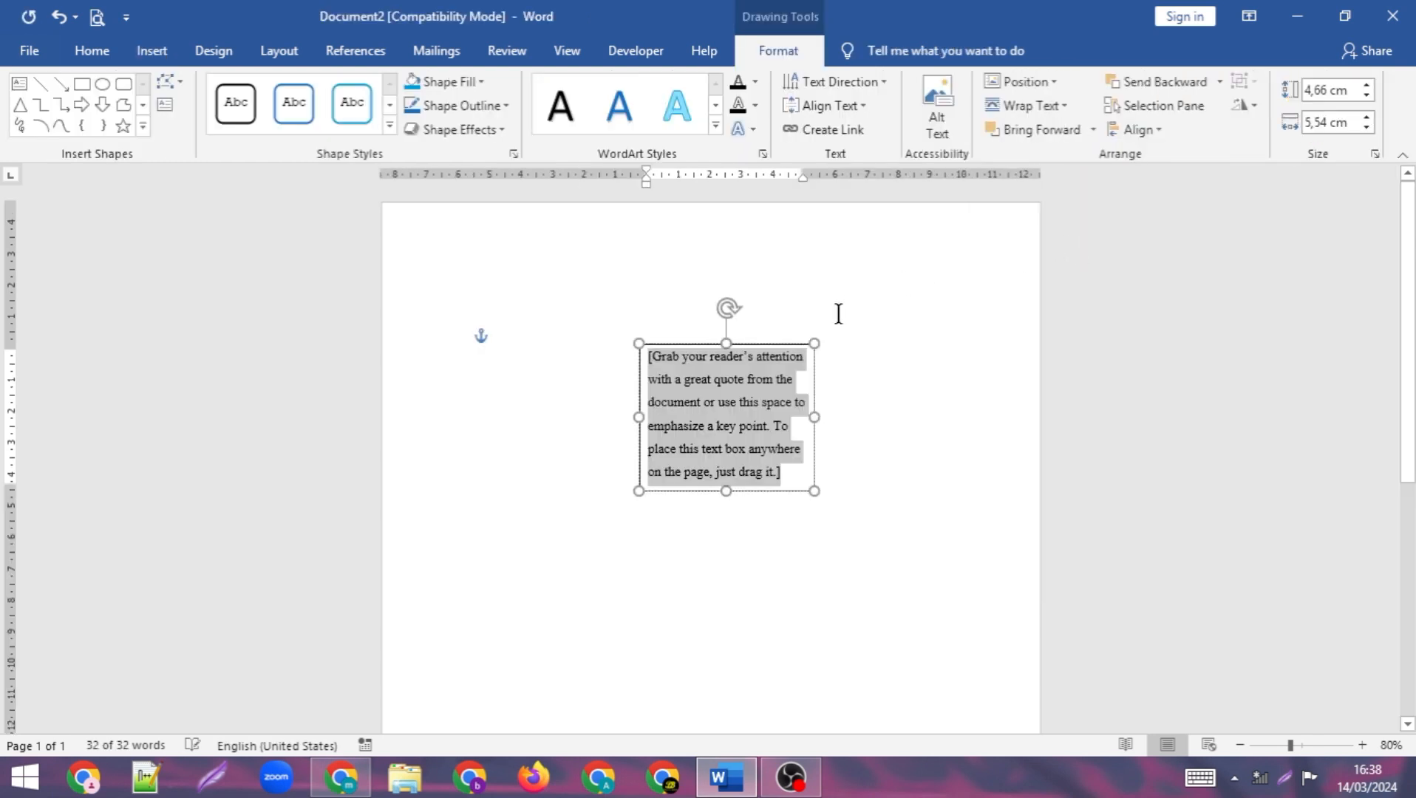
Enlarge the text box to about 6.54 cm high and 7.75 cm wide, then delete it.
left_click_drag(813, 343, 777, 300)
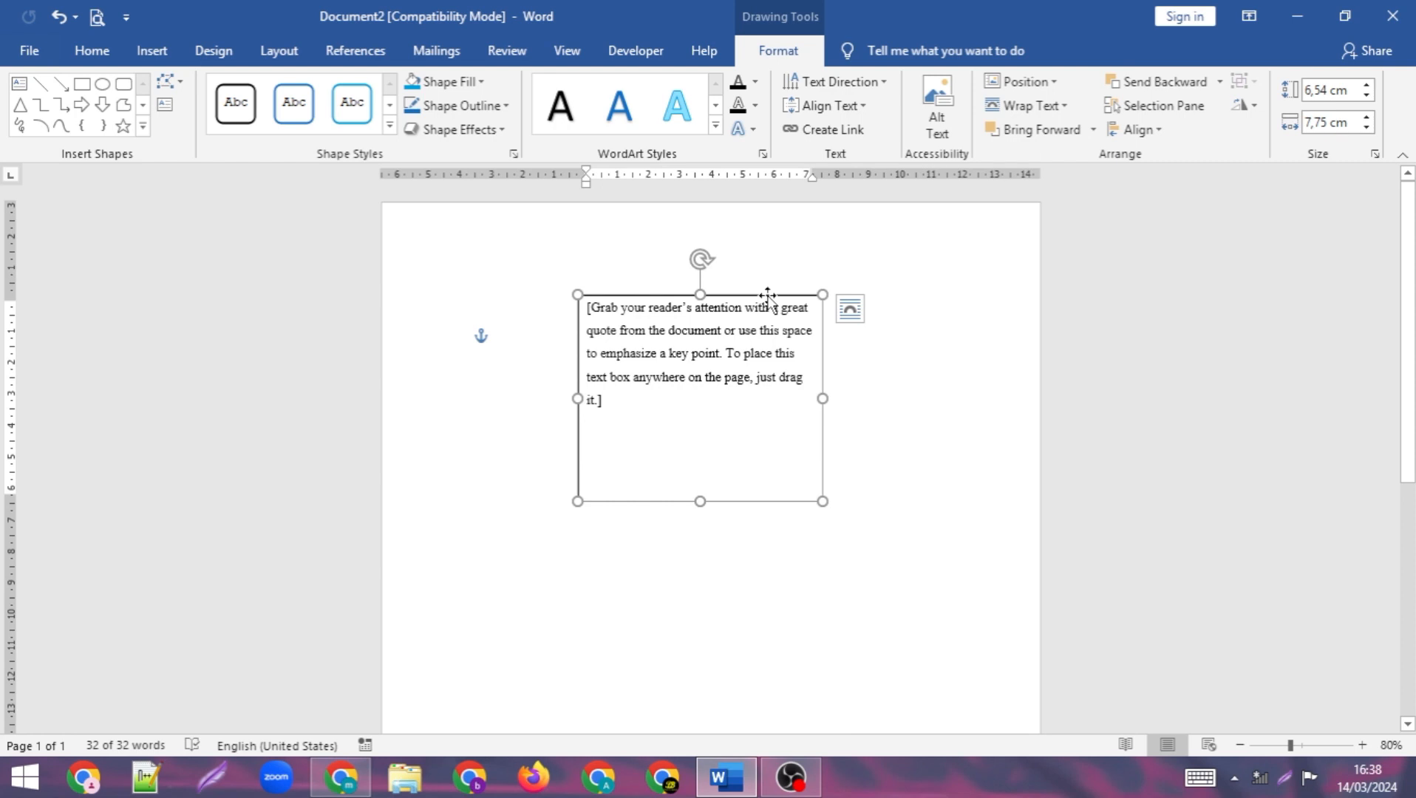
mouse_move(768, 296)
left_mouse_down()
mouse_move(768, 330)
mouse_move(753, 305)
left_mouse_up()
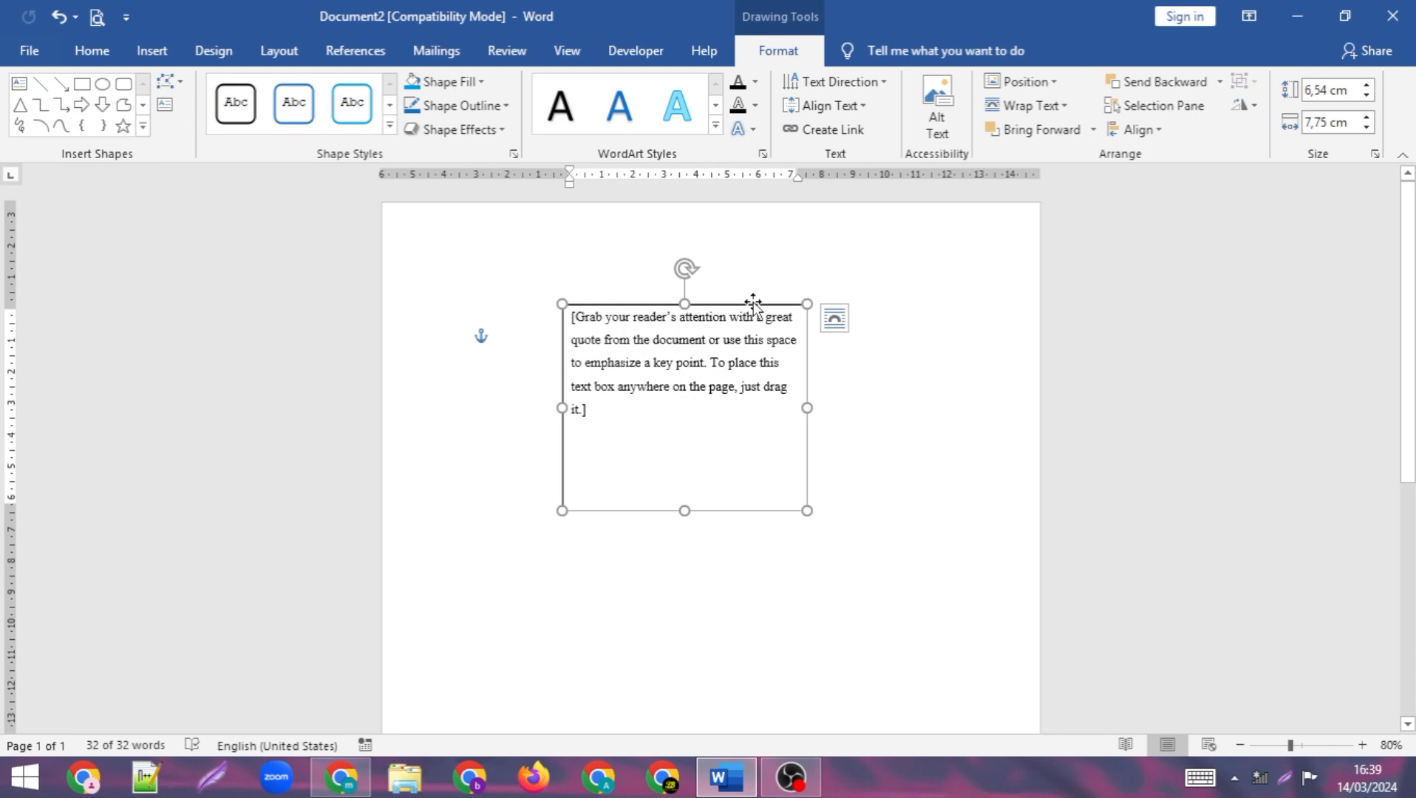
key("Delete")
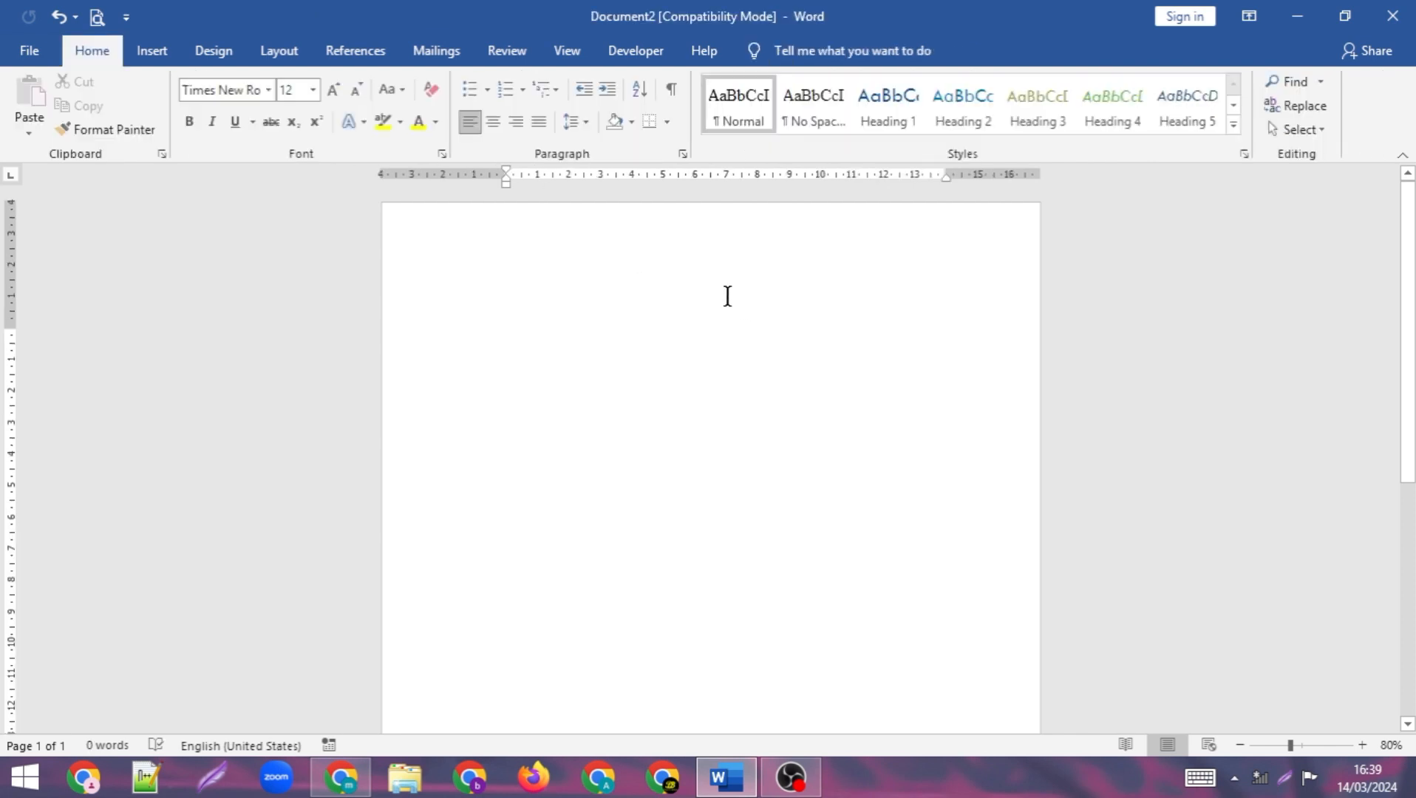
Insert the picture "background" from the "Backgroun ramadhan" folder on this device and set its text wrapping to Behind Text.
left_click(176, 59)
left_click(210, 127)
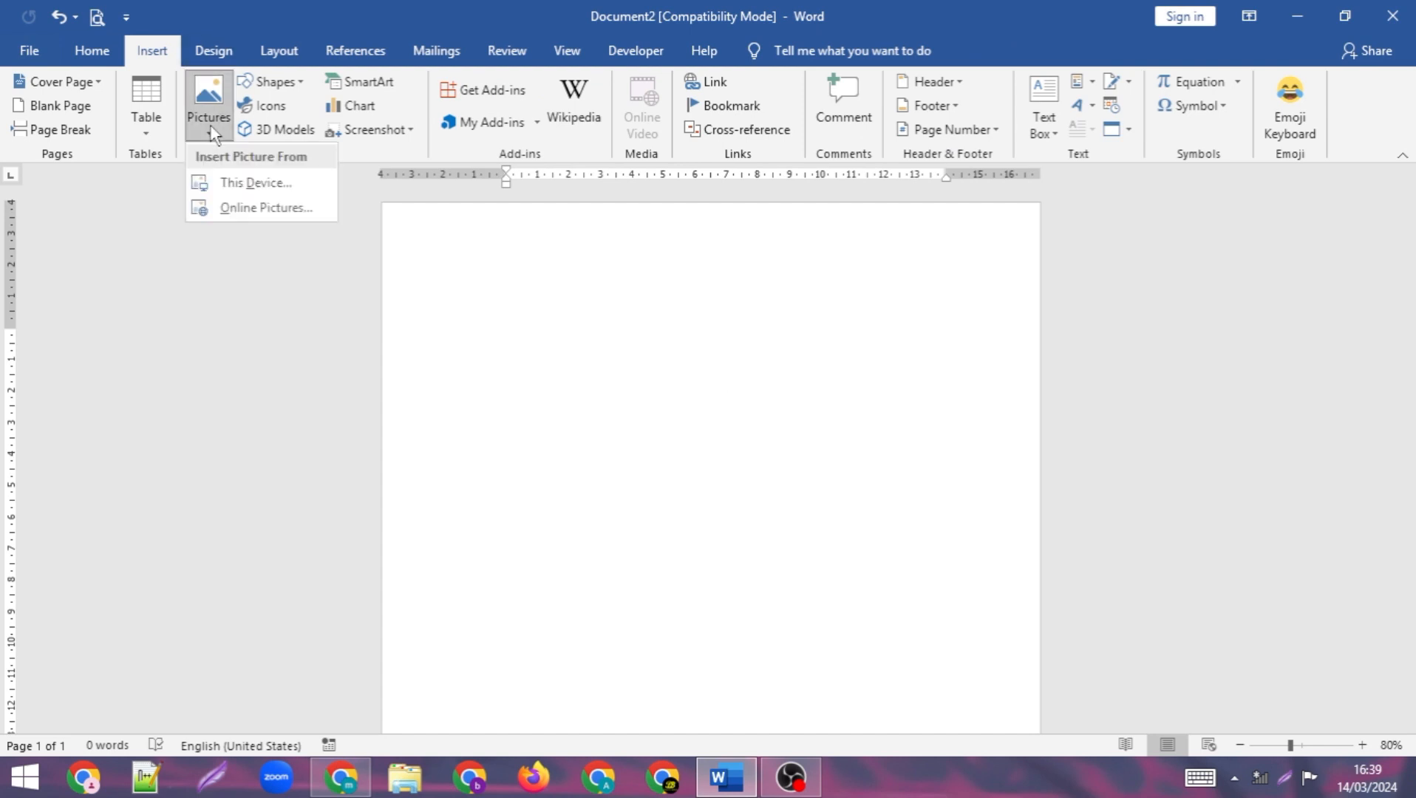
left_click(239, 185)
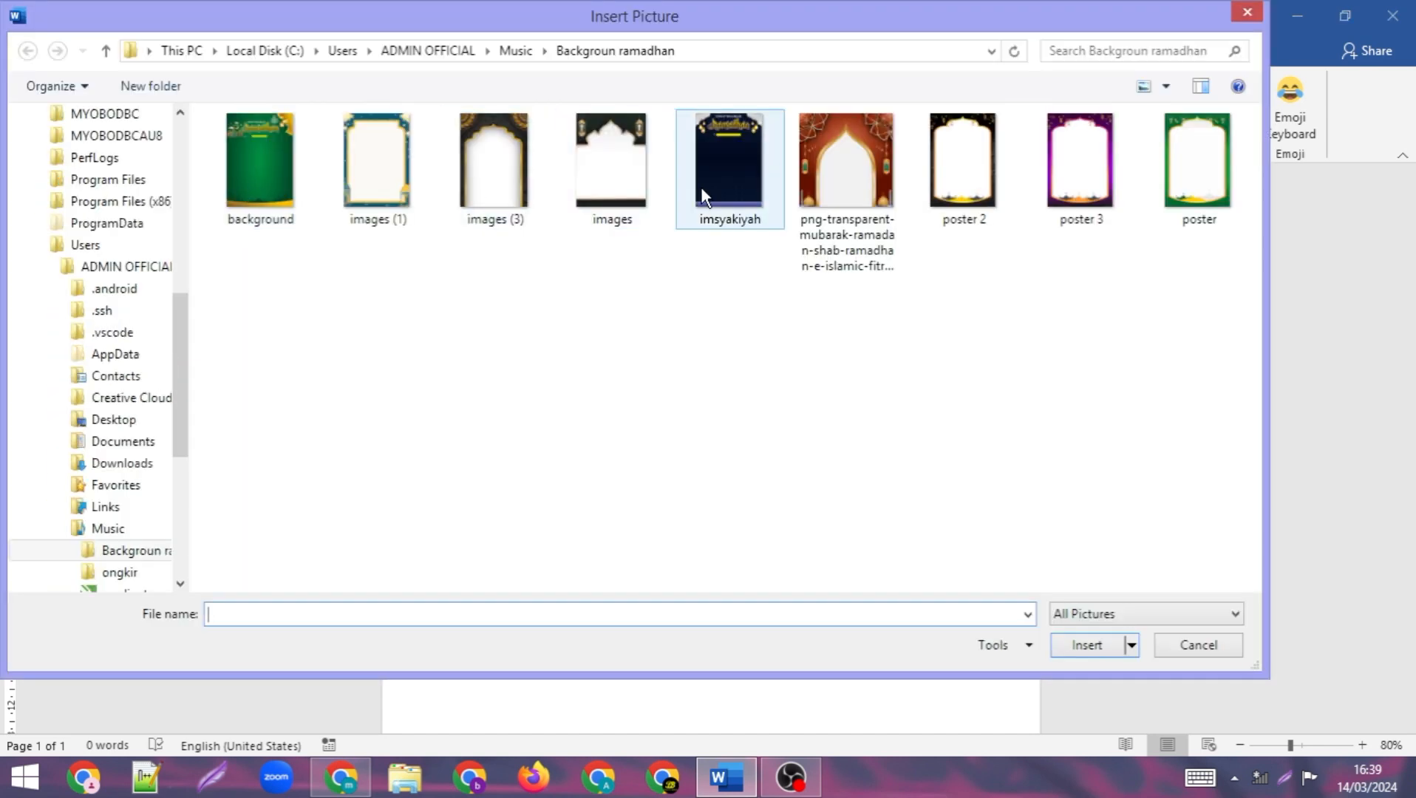
left_click(272, 168)
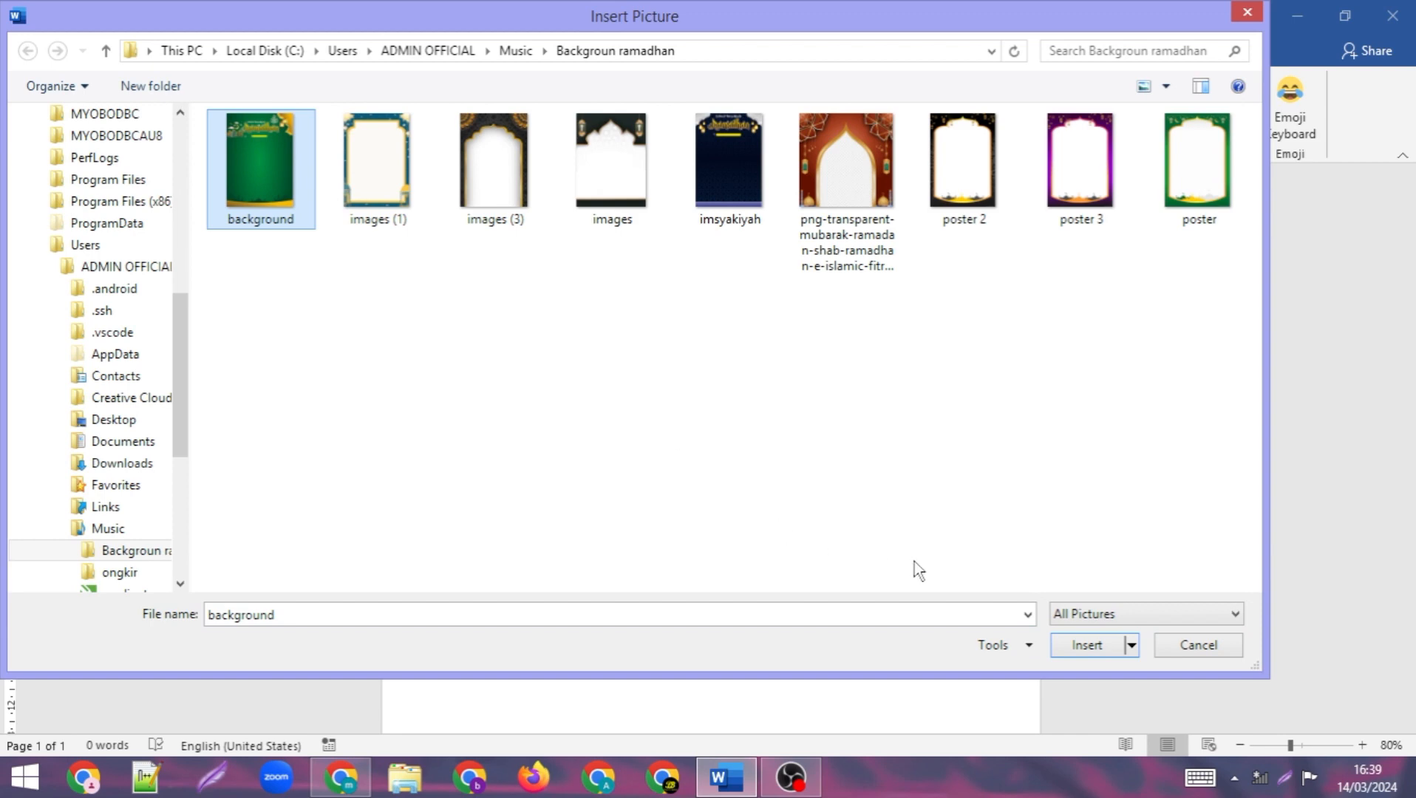
left_click(1090, 646)
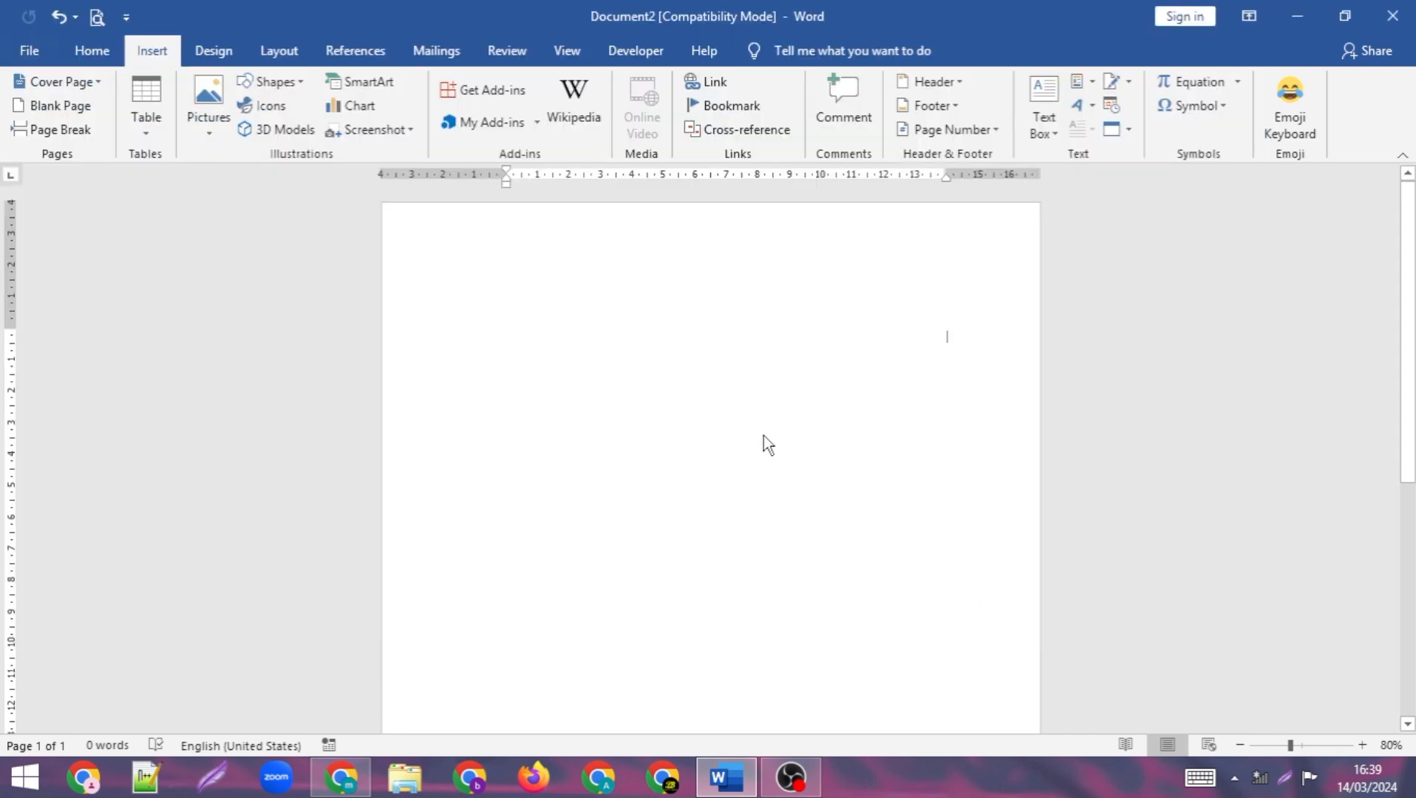
left_click(977, 344)
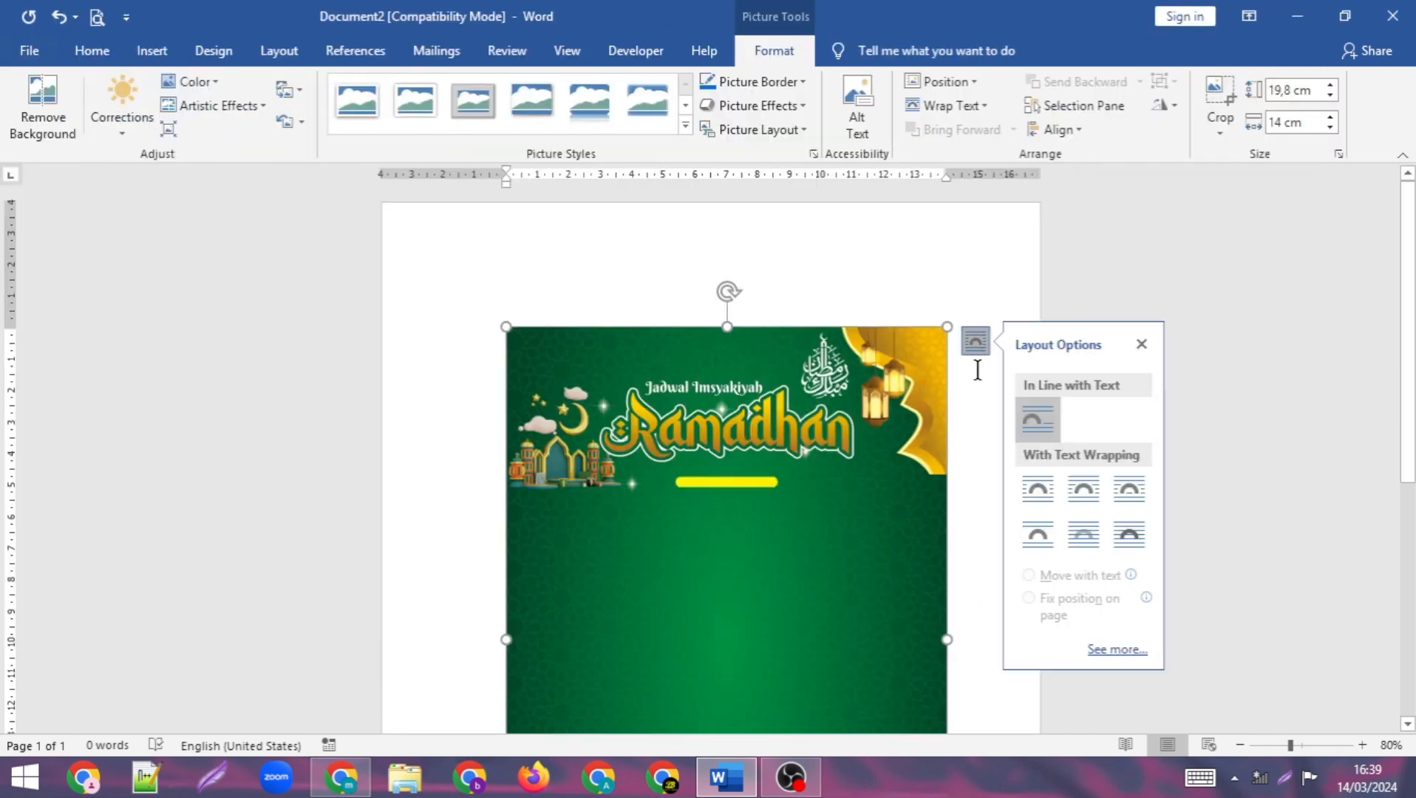
left_click(1085, 535)
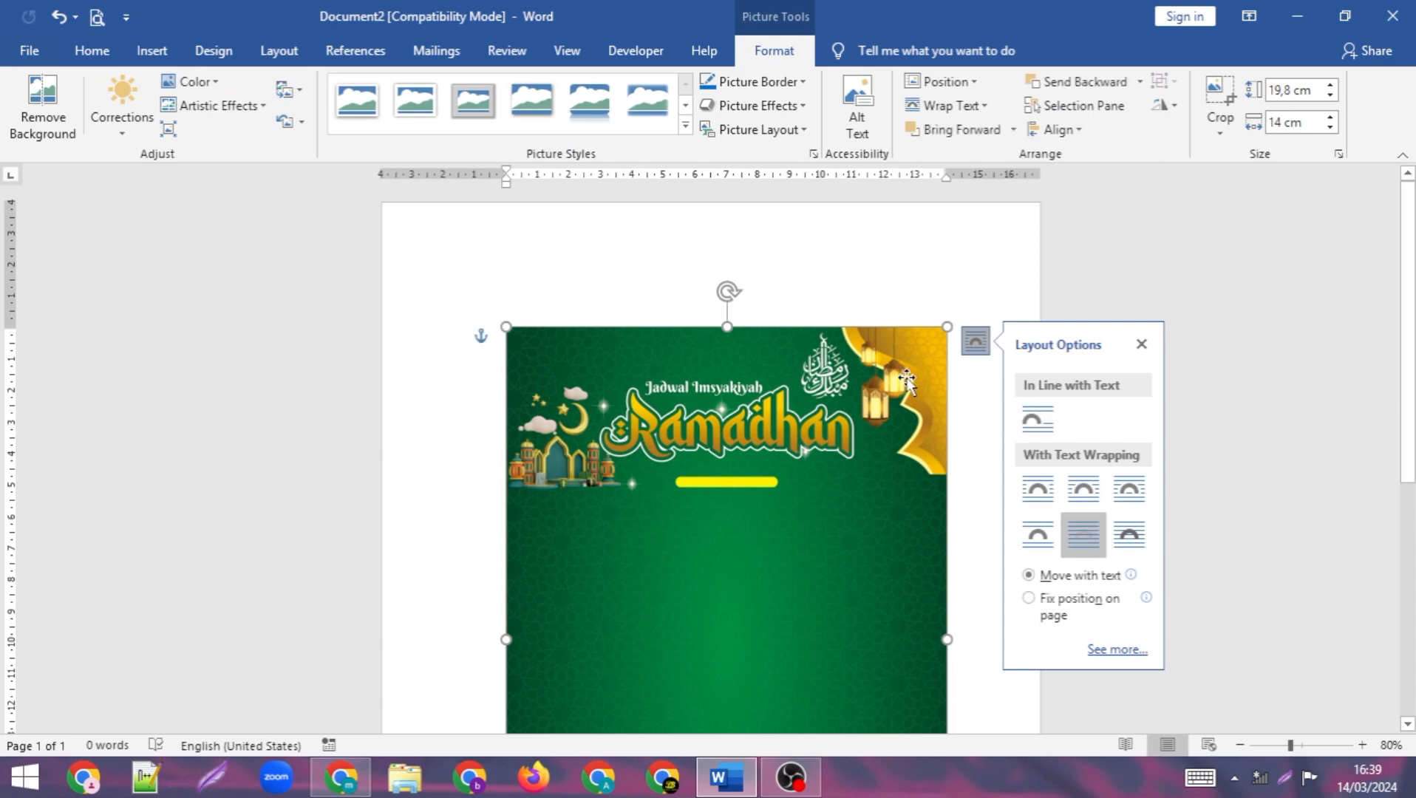
Align the background picture with the page's upper-left corner and enlarge it to about 29.59 by 20.93 cm, covering the page.
left_click_drag(858, 377, 725, 283)
scroll(898, 462, "down", 5)
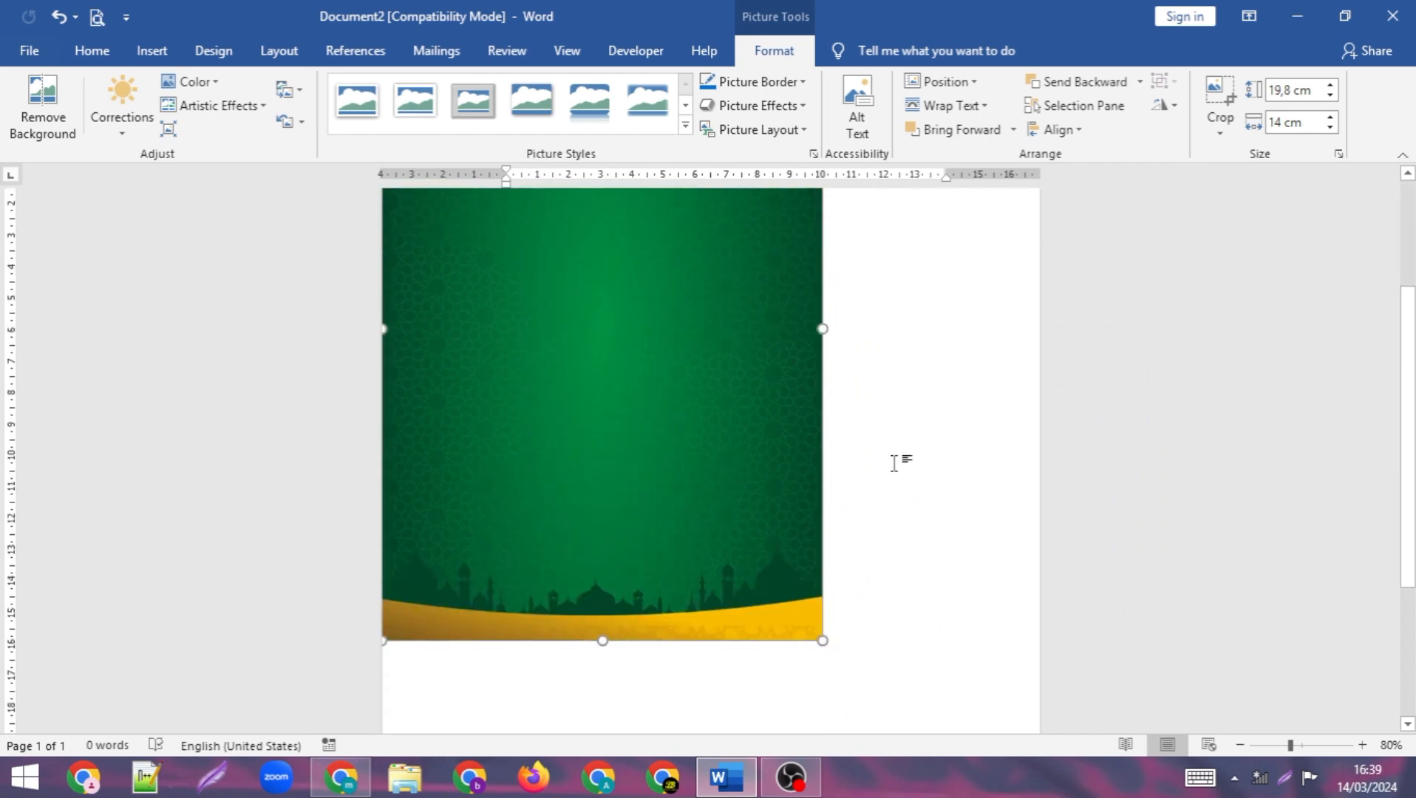
left_click_drag(839, 512, 1037, 720)
scroll(994, 550, "up", 5)
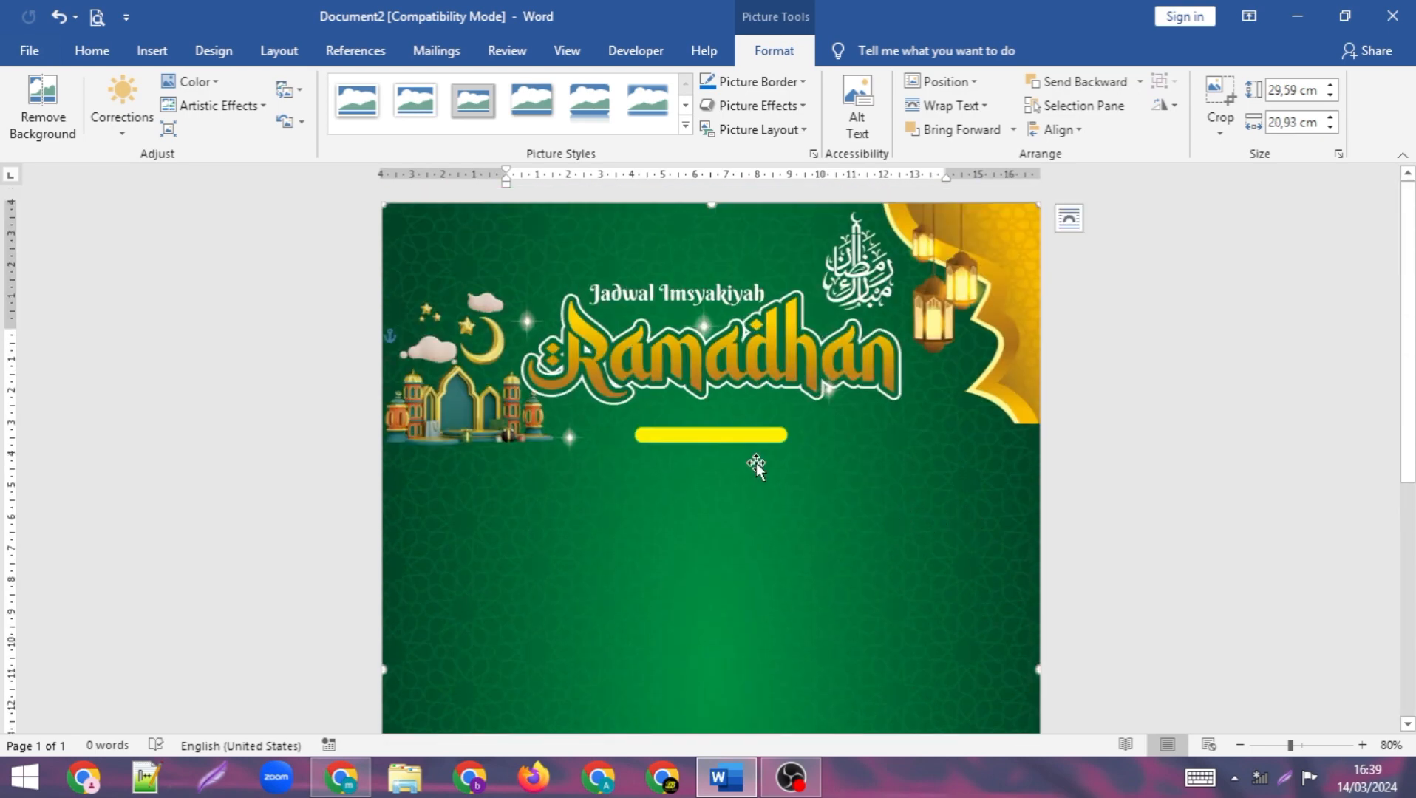
Insert a Simple Text Box over the Ramadhan background and set its text wrapping to In Front of Text.
left_click(148, 60)
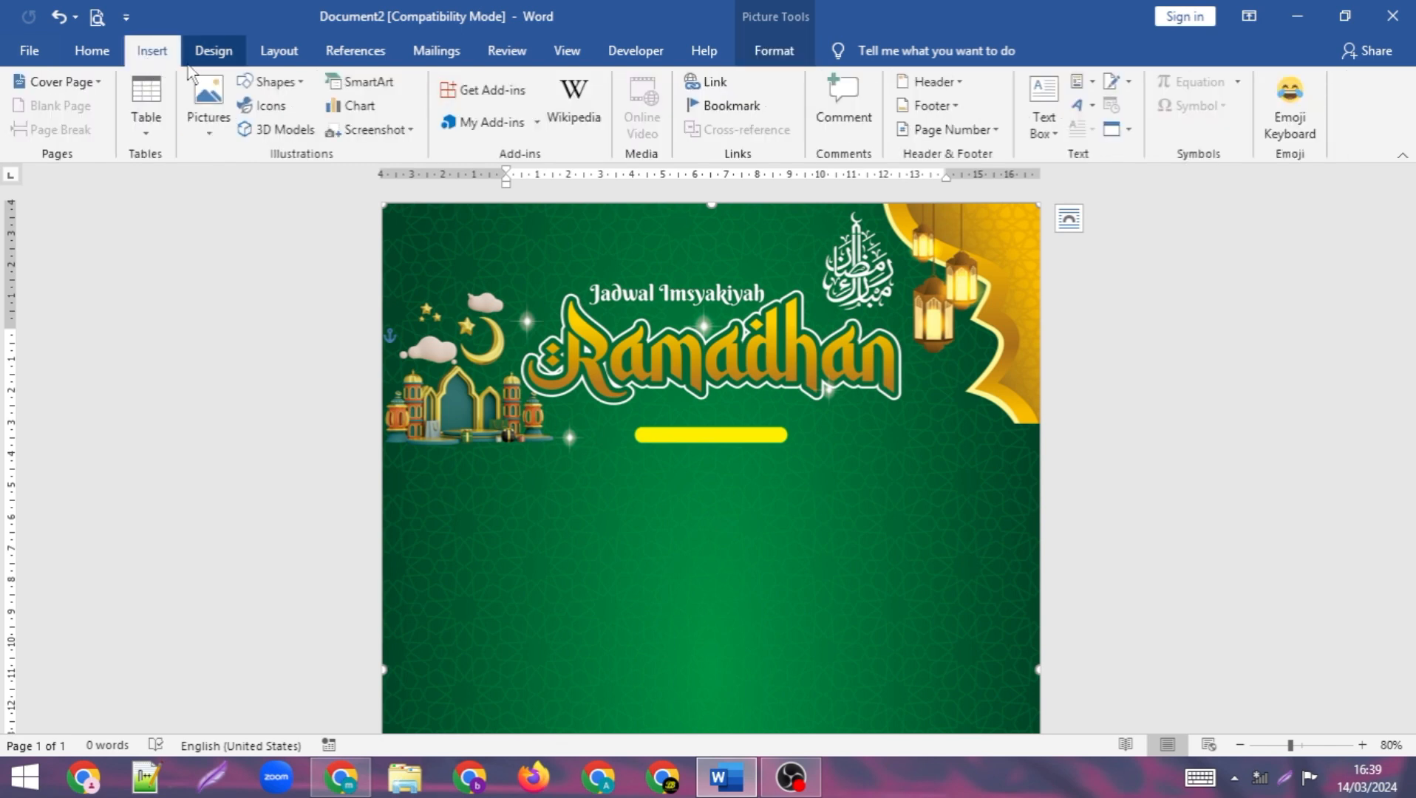
left_click(1042, 132)
left_click(1042, 260)
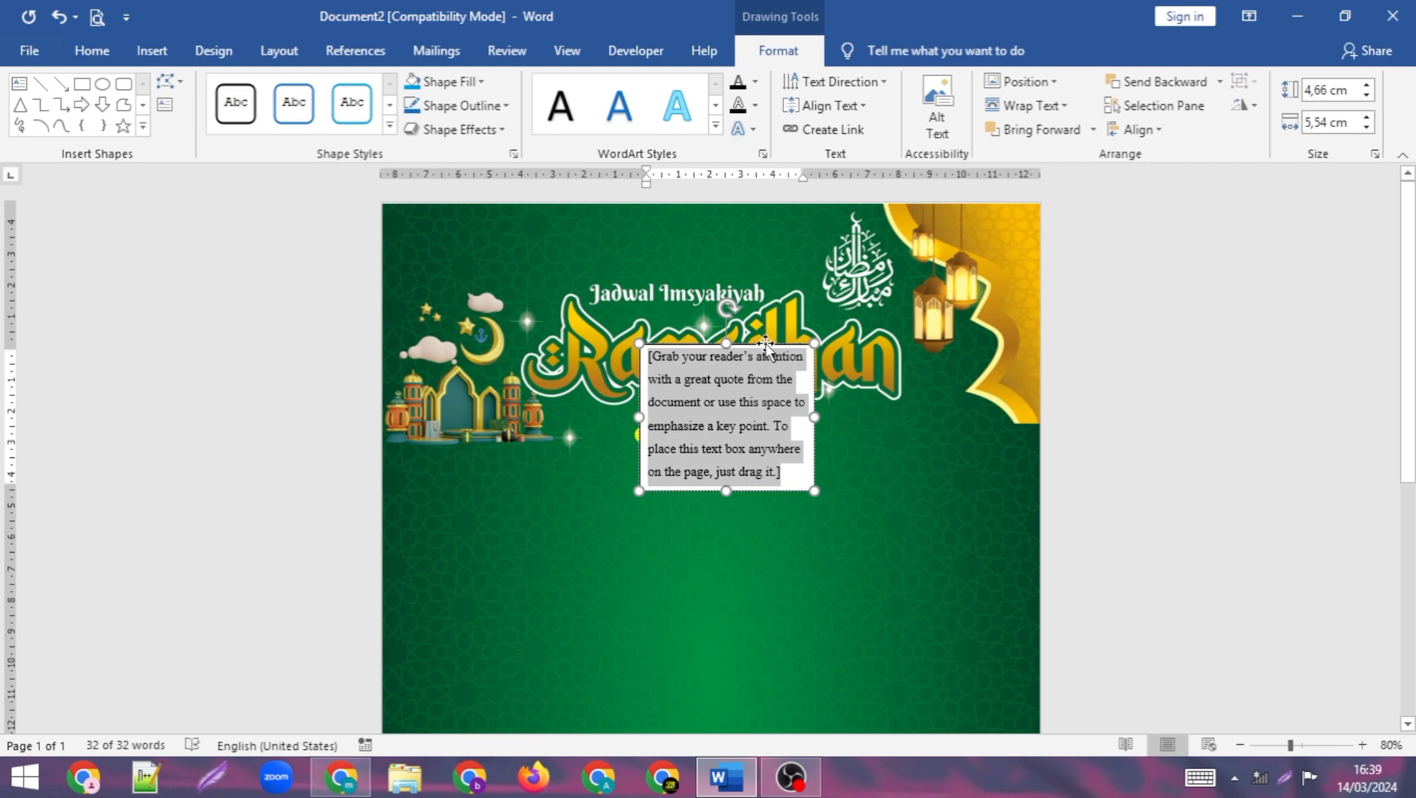
left_click_drag(766, 346, 765, 302)
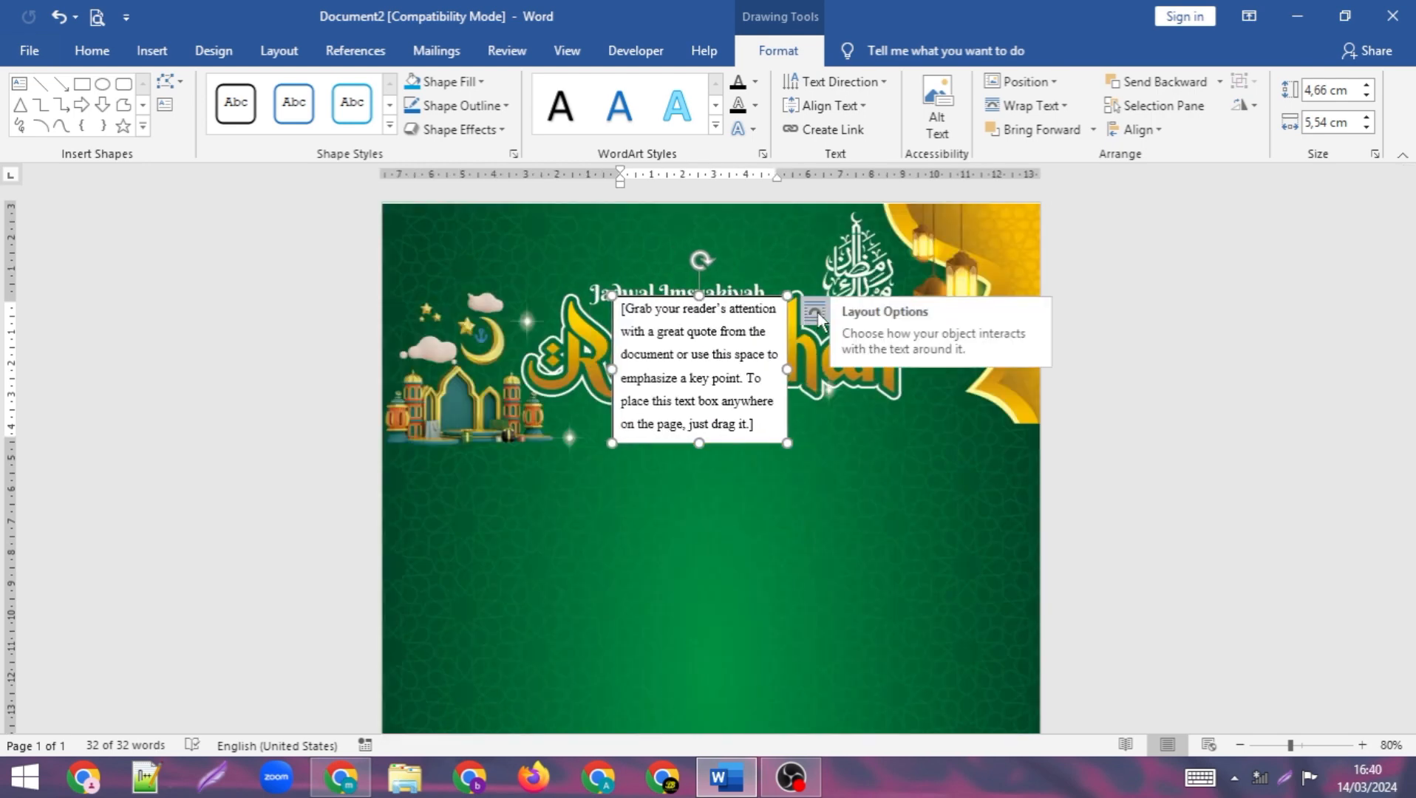
left_click(816, 316)
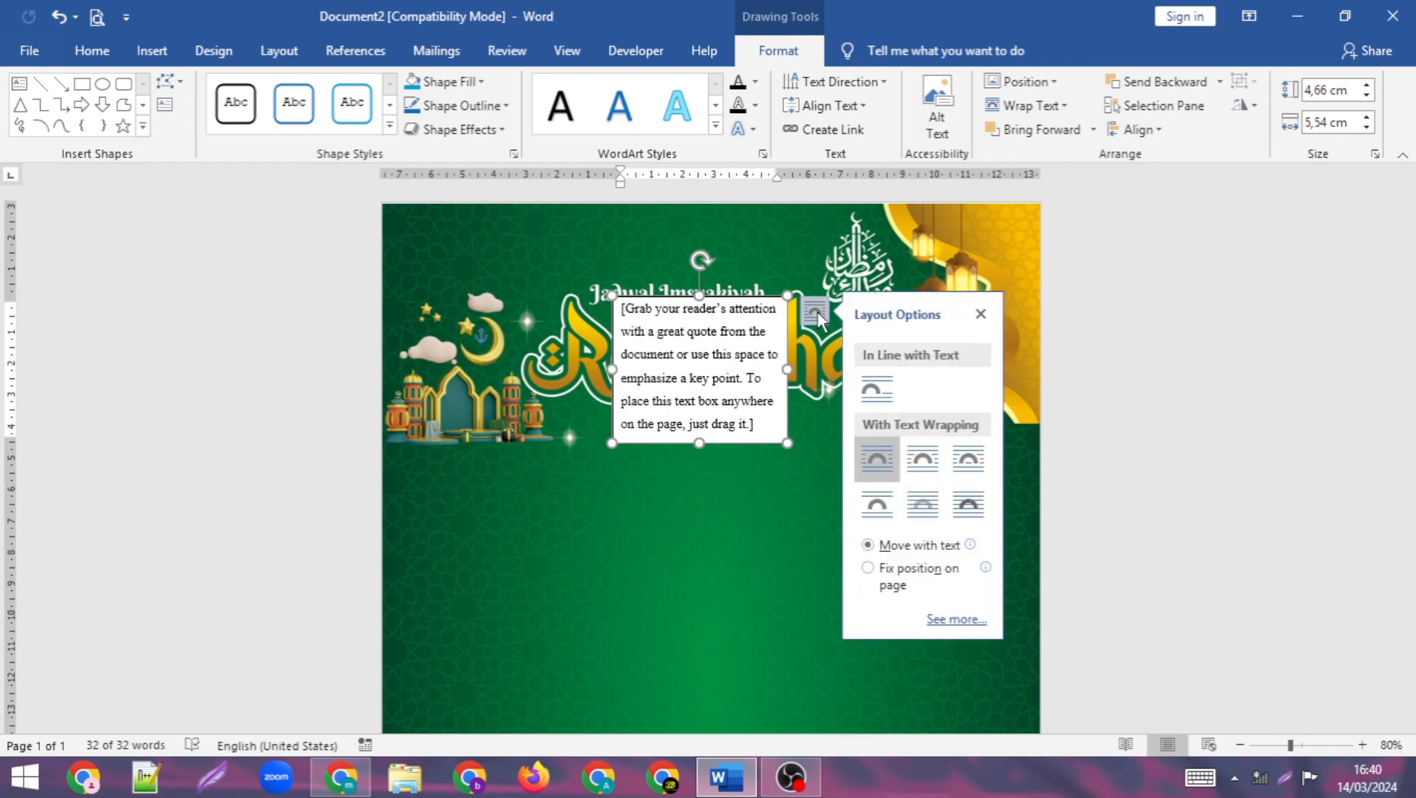
left_click(970, 510)
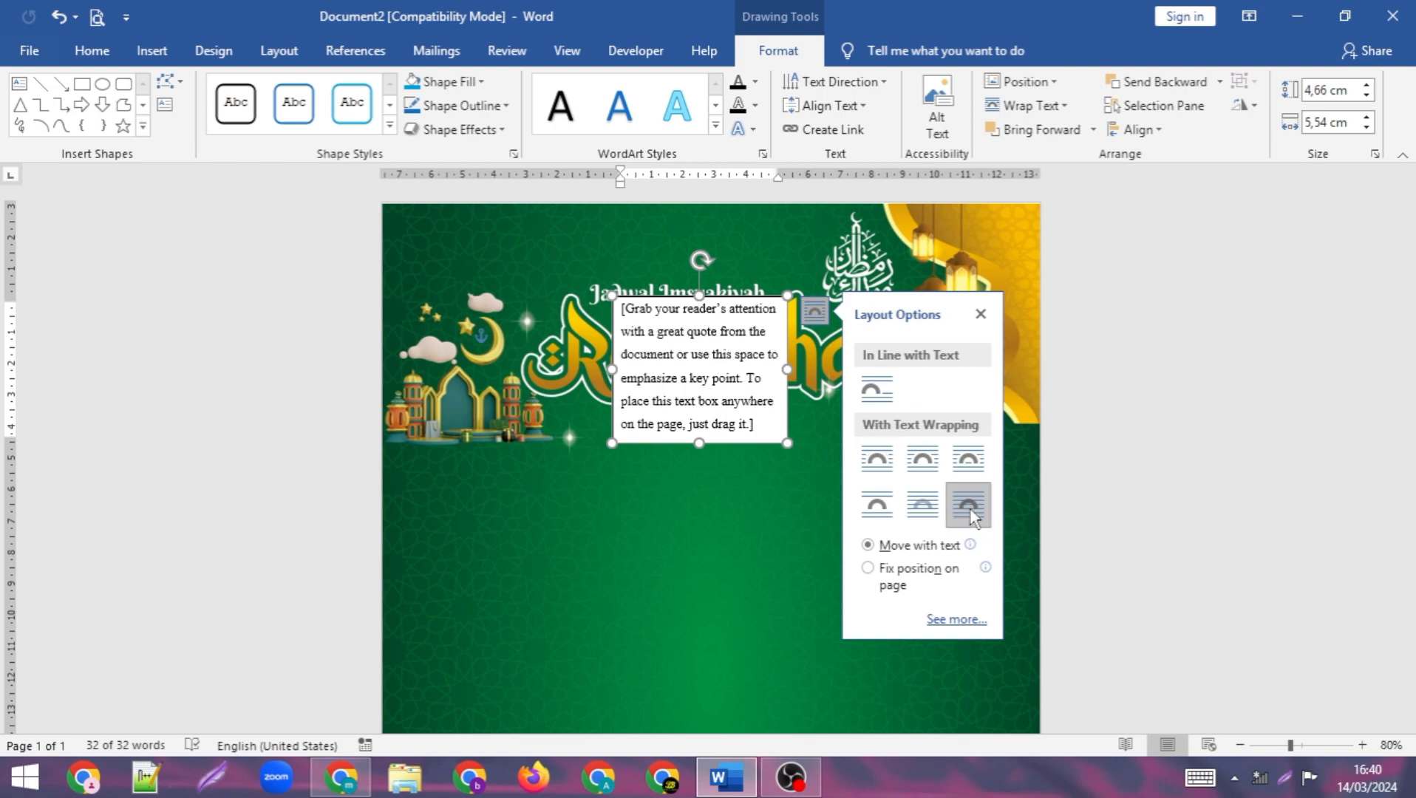
Move the text box off the Ramadhan title to the area below and to the right of the yellow bar.
left_click_drag(695, 294, 731, 325)
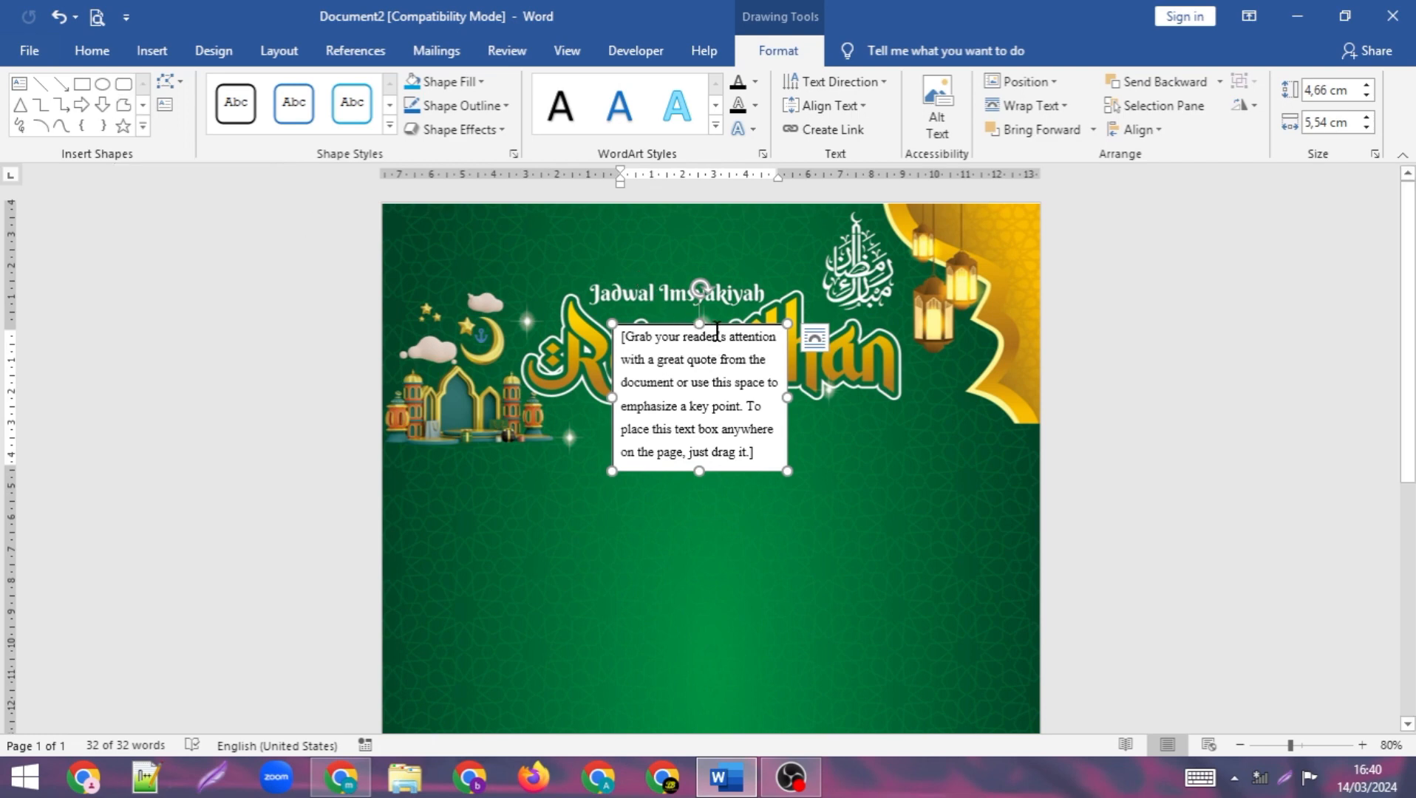
left_click_drag(718, 322, 881, 427)
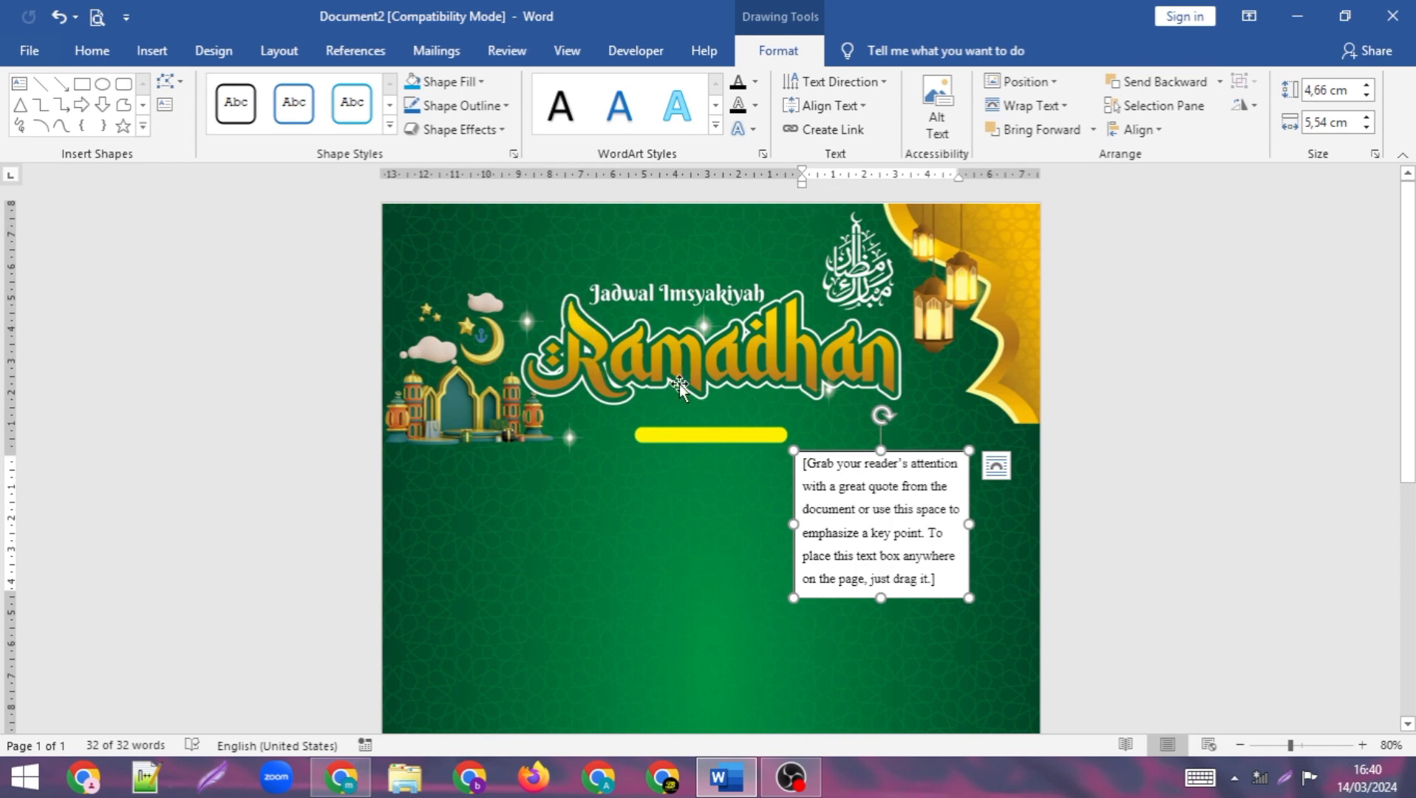
left_click_drag(849, 456, 841, 497)
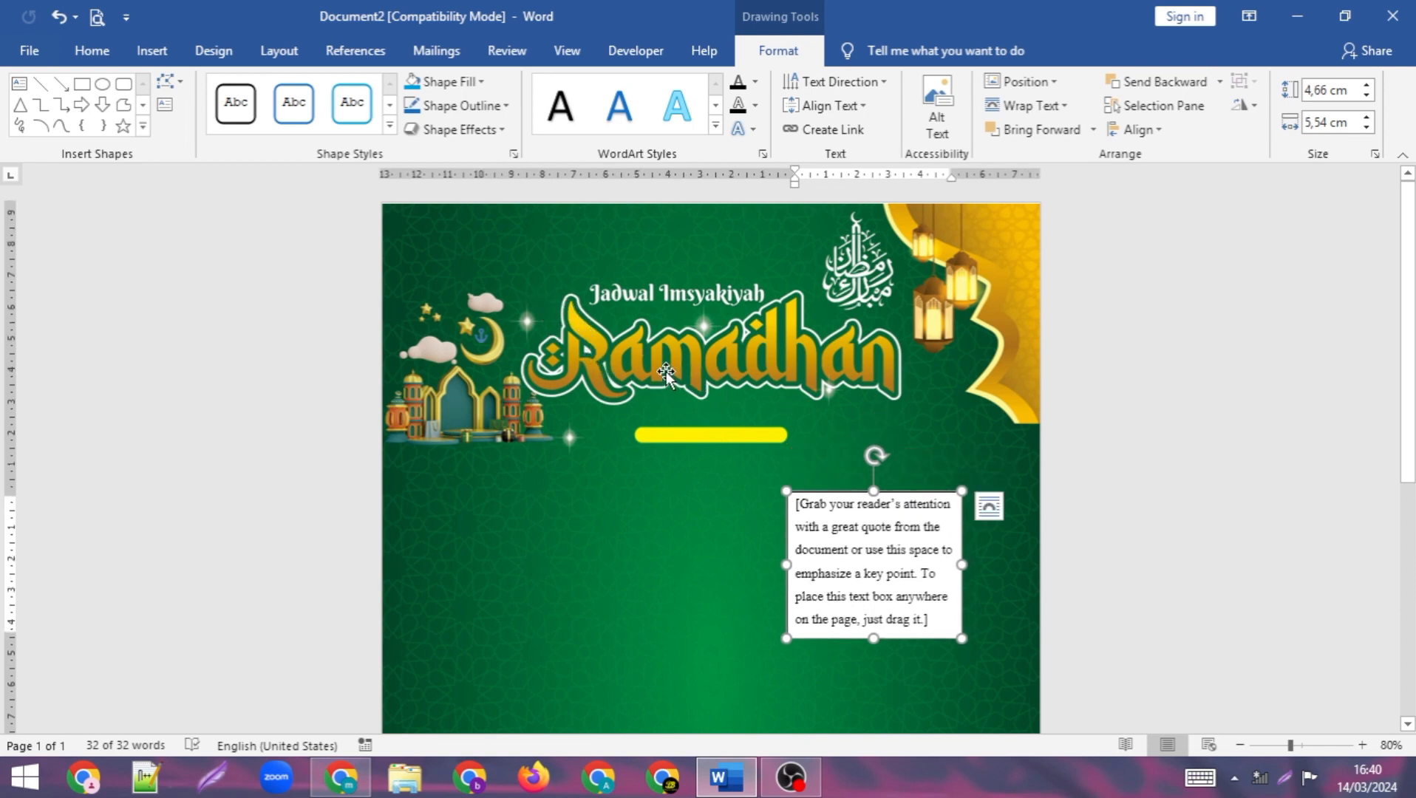
Enter "Untuk daerah" as plain body text on top of the background picture, outside the text box.
left_click(623, 379)
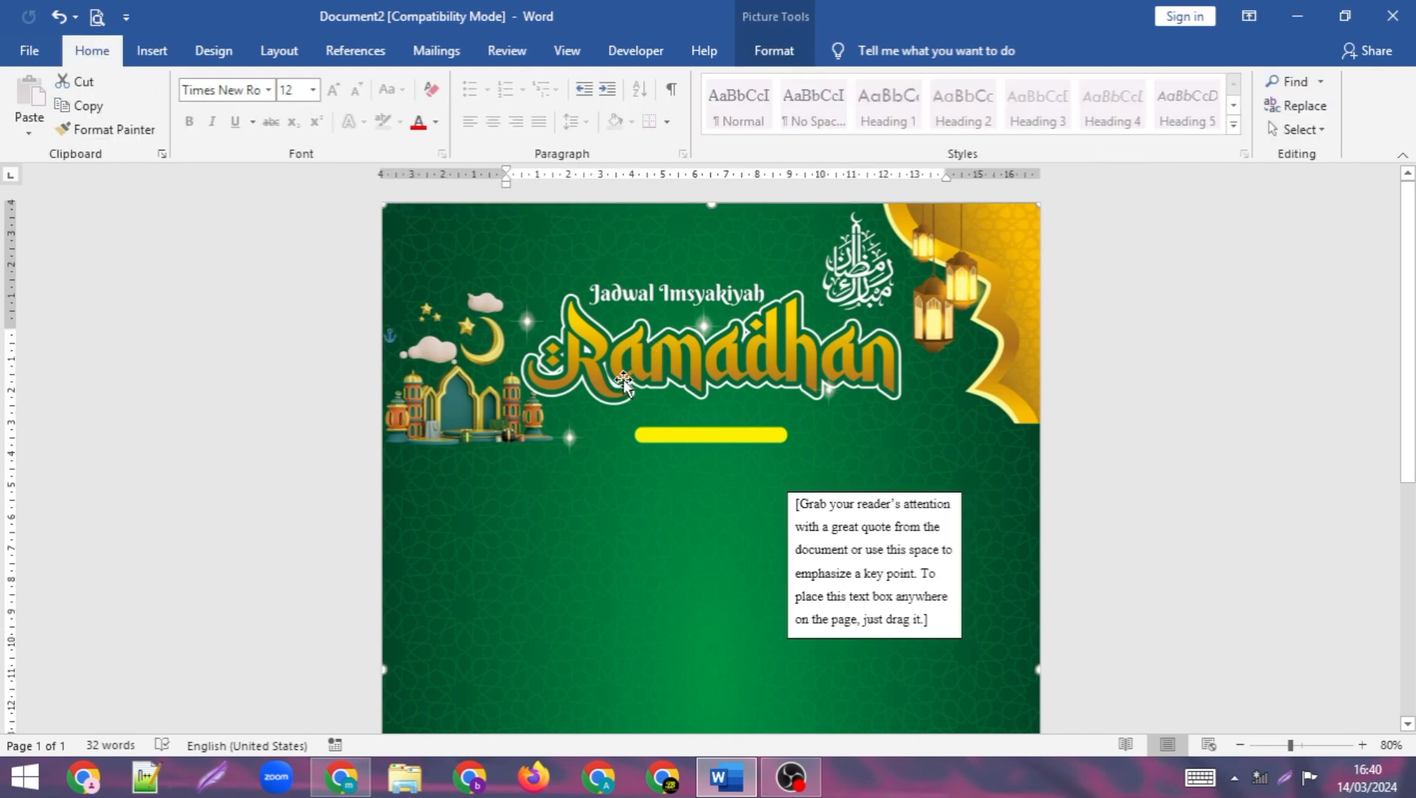
key("Escape")
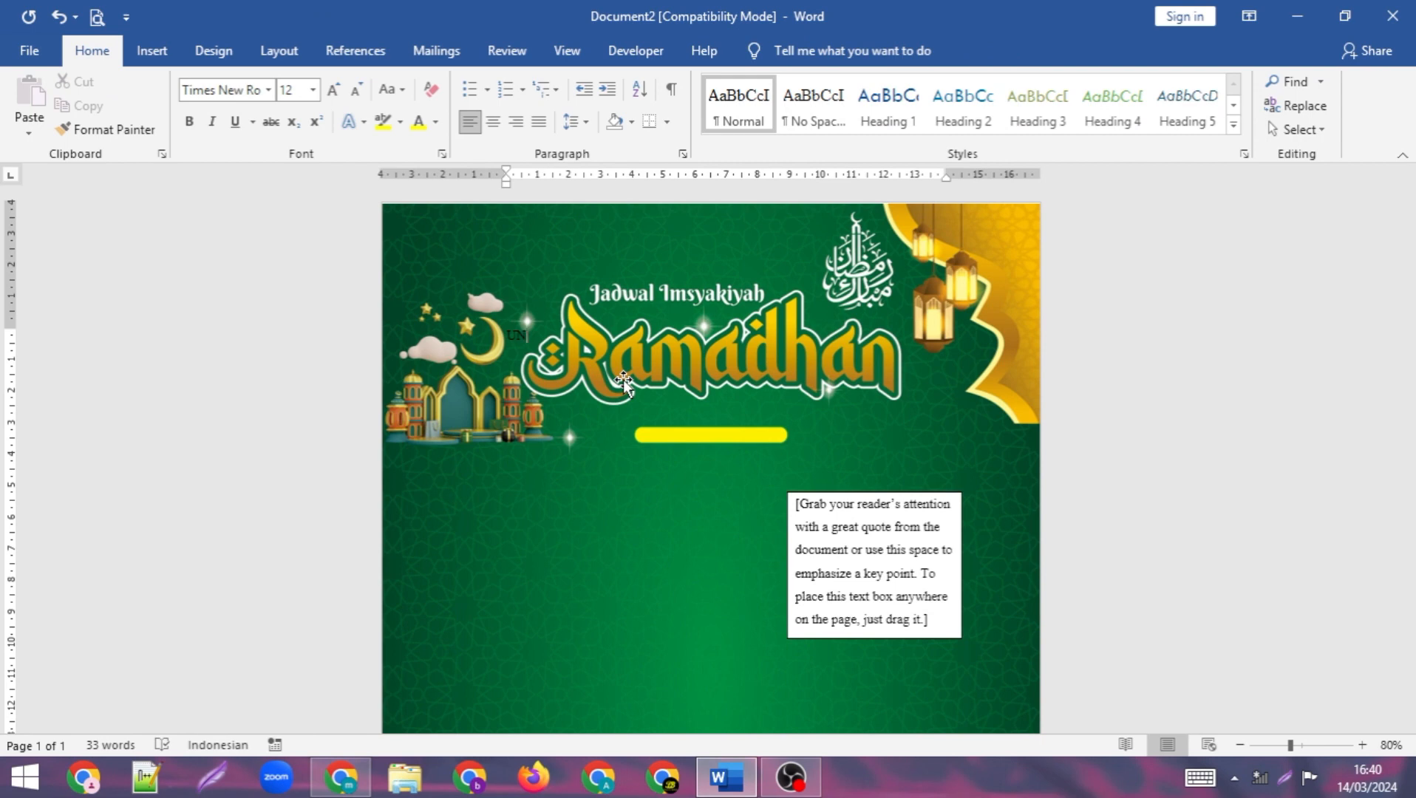
key("BackSpace")
key("BackSpace")
double_click(562, 334)
Format the "Untuk daerah" text with size 28, yellow font colour and a Franklin Gothic font.
key("ctrl+a")
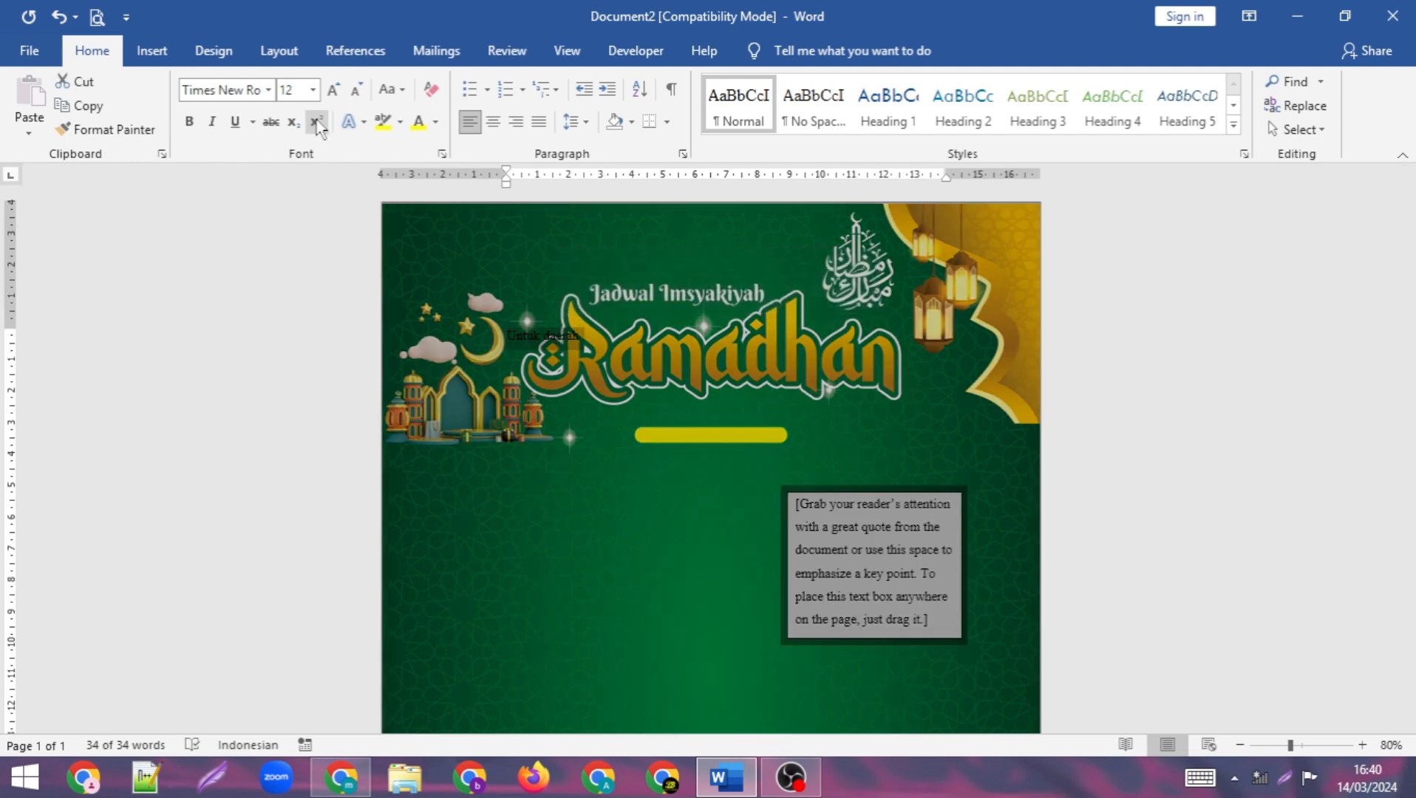
left_click(313, 90)
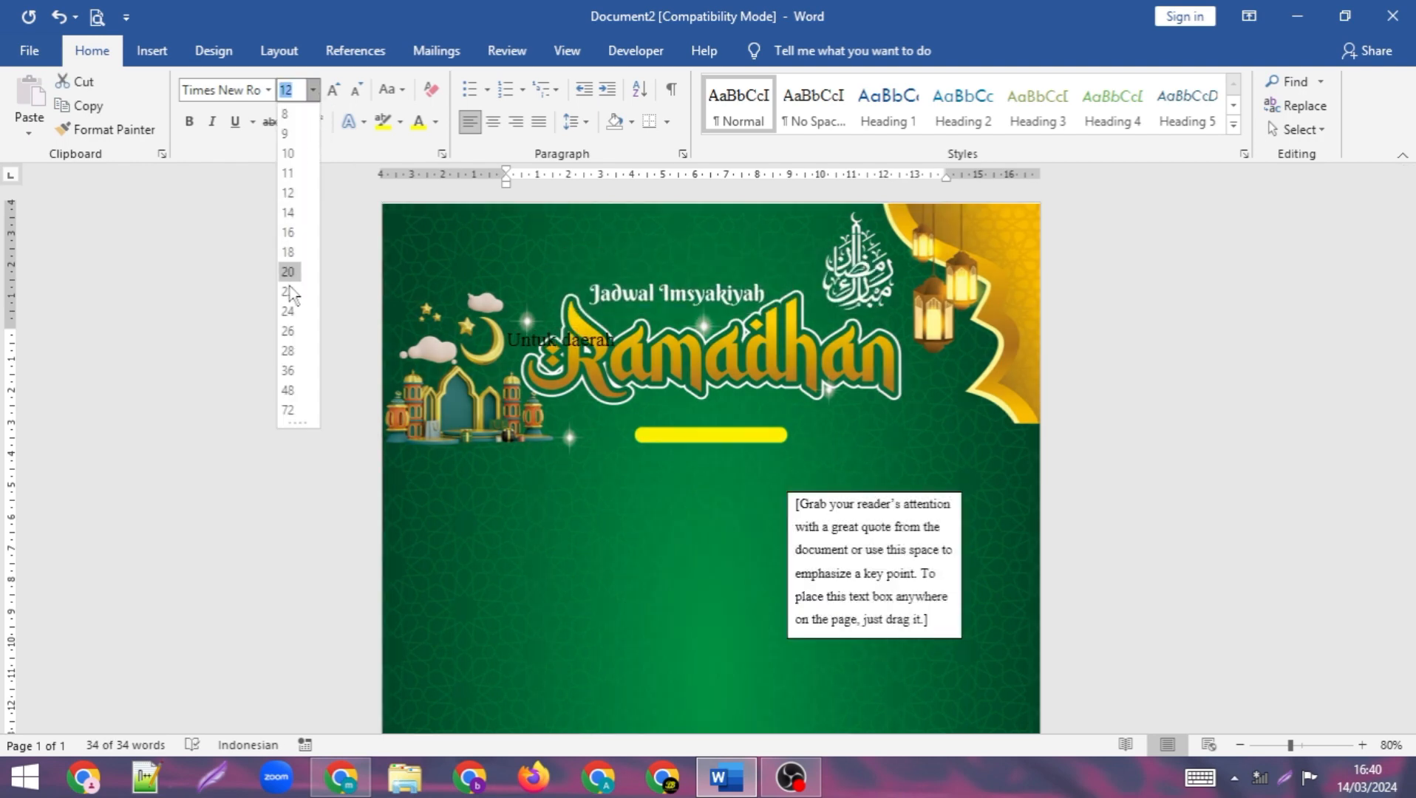
left_click(289, 351)
left_click(419, 122)
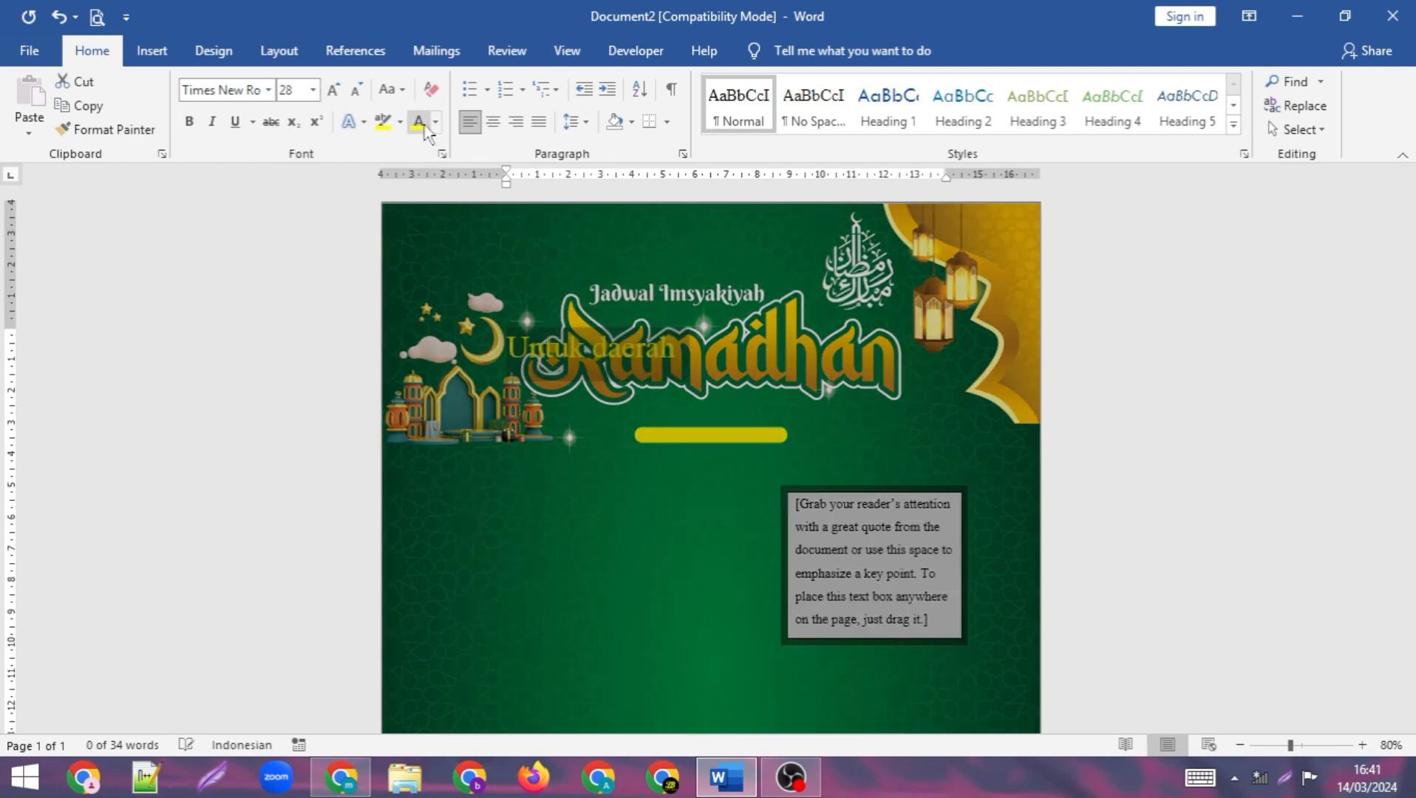
left_click(269, 90)
left_click(284, 141)
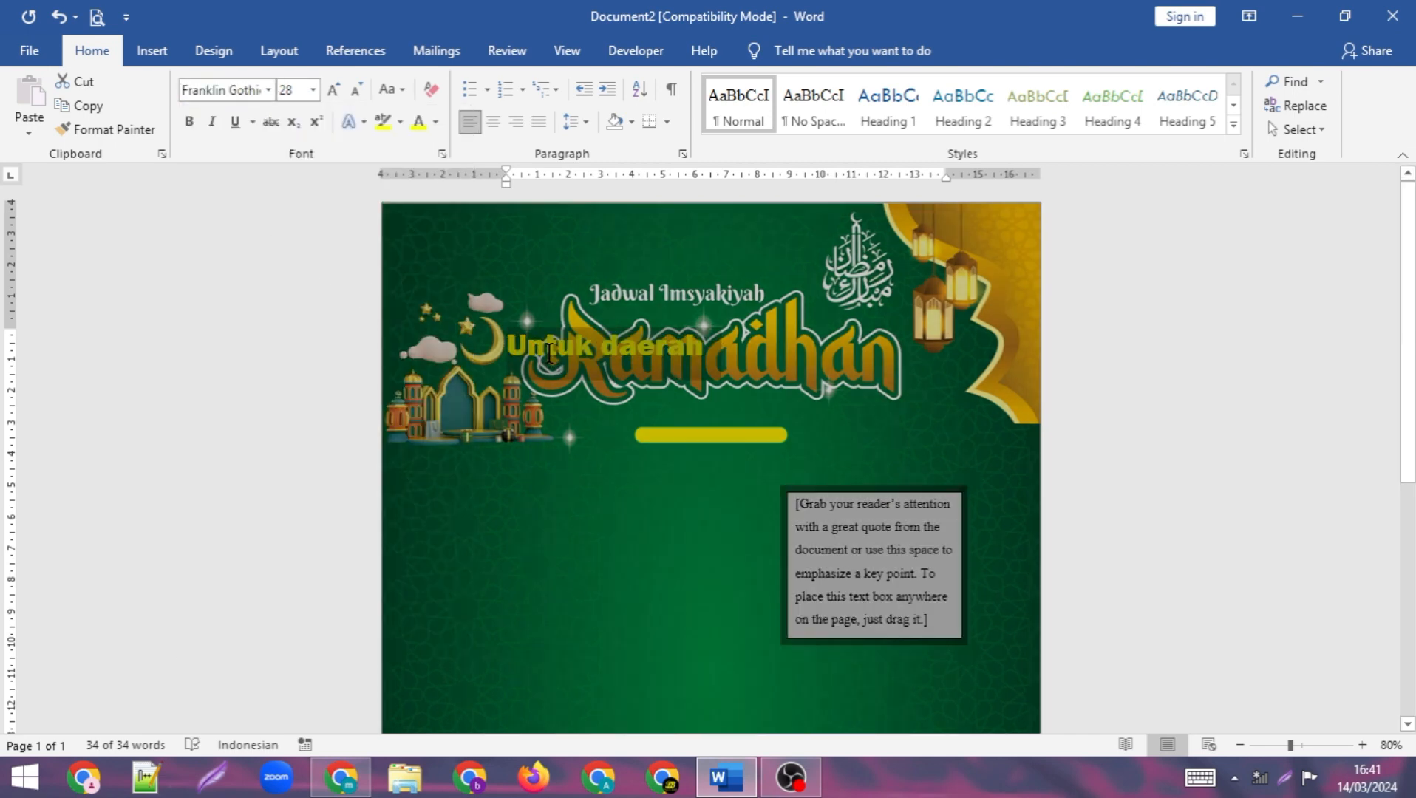
Add two blank lines above "Untuk daerah" and move the background picture back up to the page's upper edge.
left_click(521, 350)
left_click(513, 346)
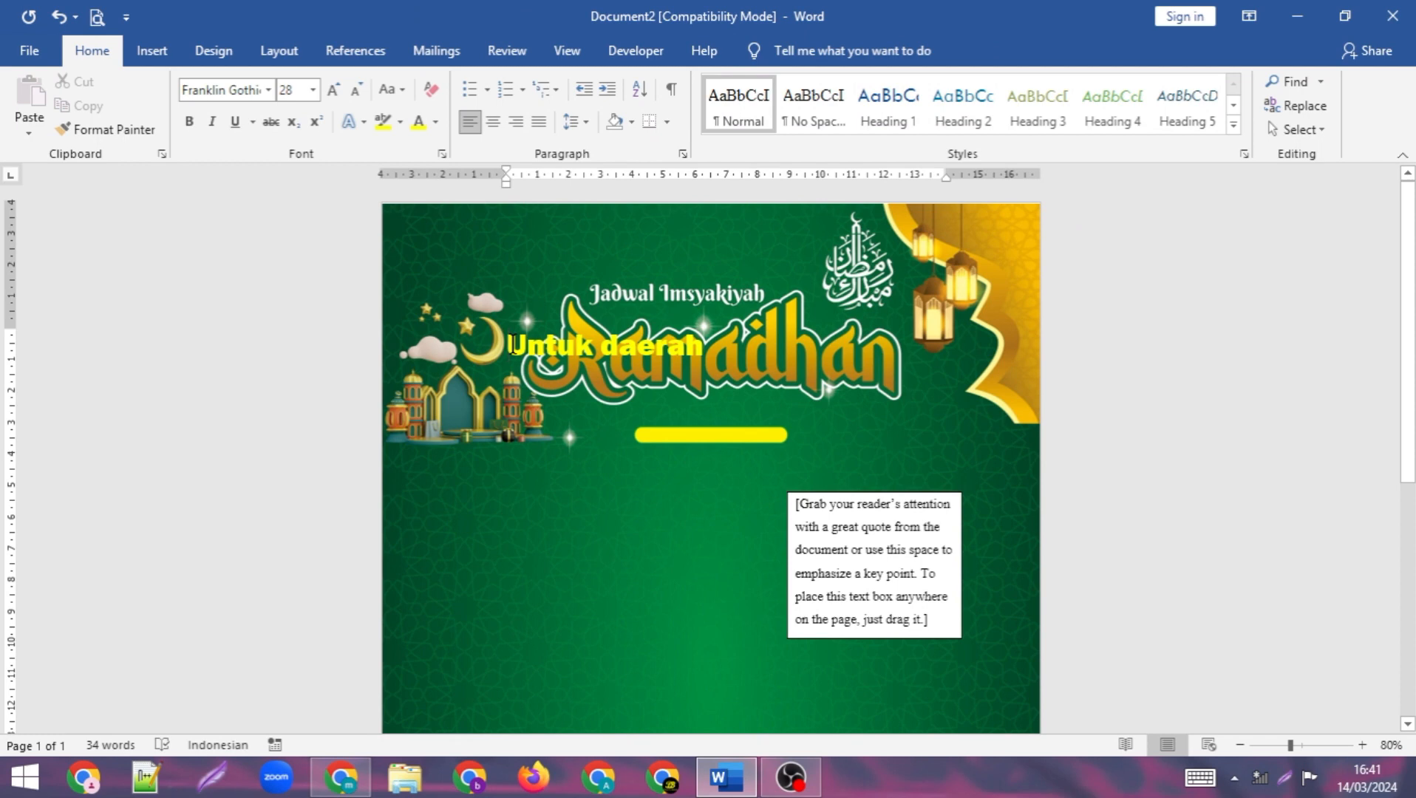
key("Return")
key("Return")
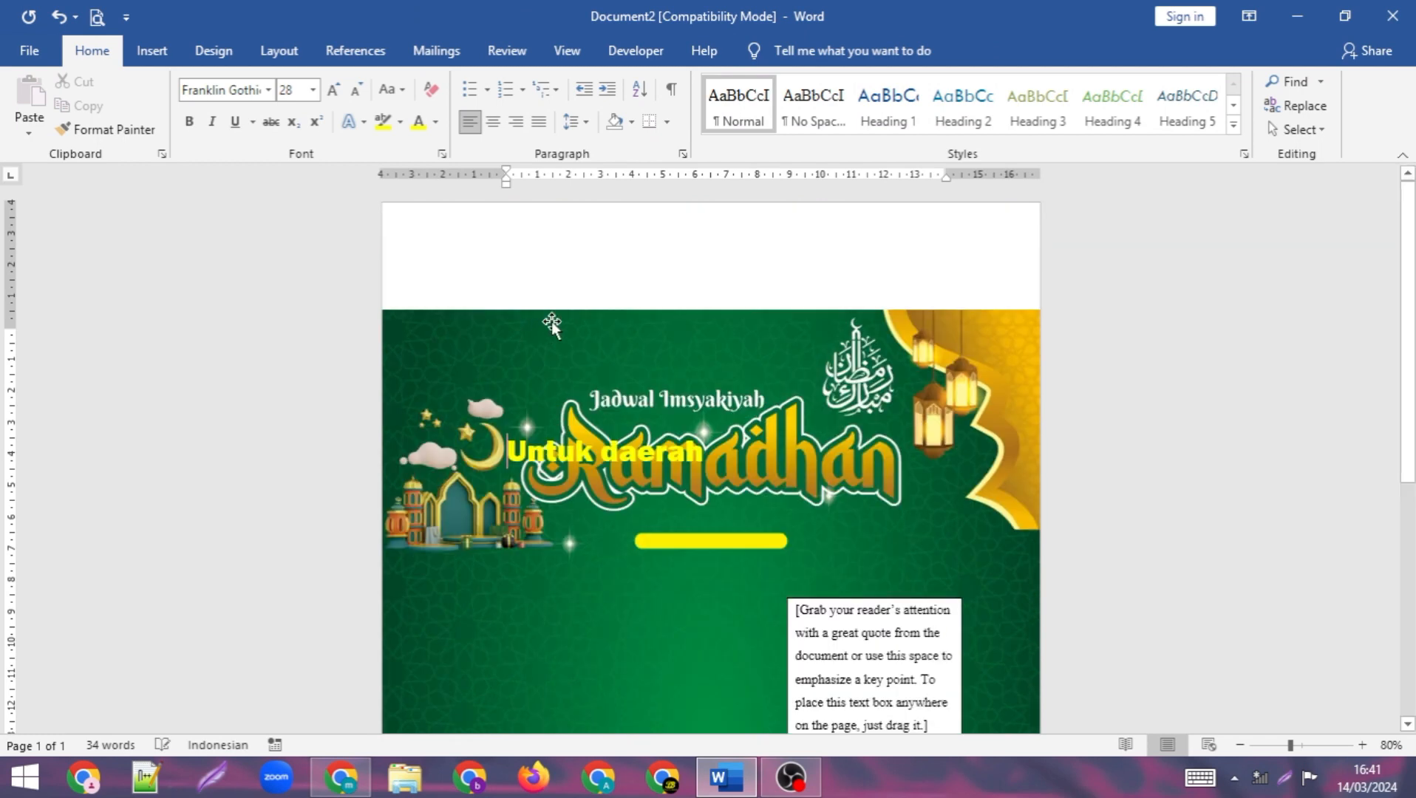
left_click_drag(568, 338, 569, 231)
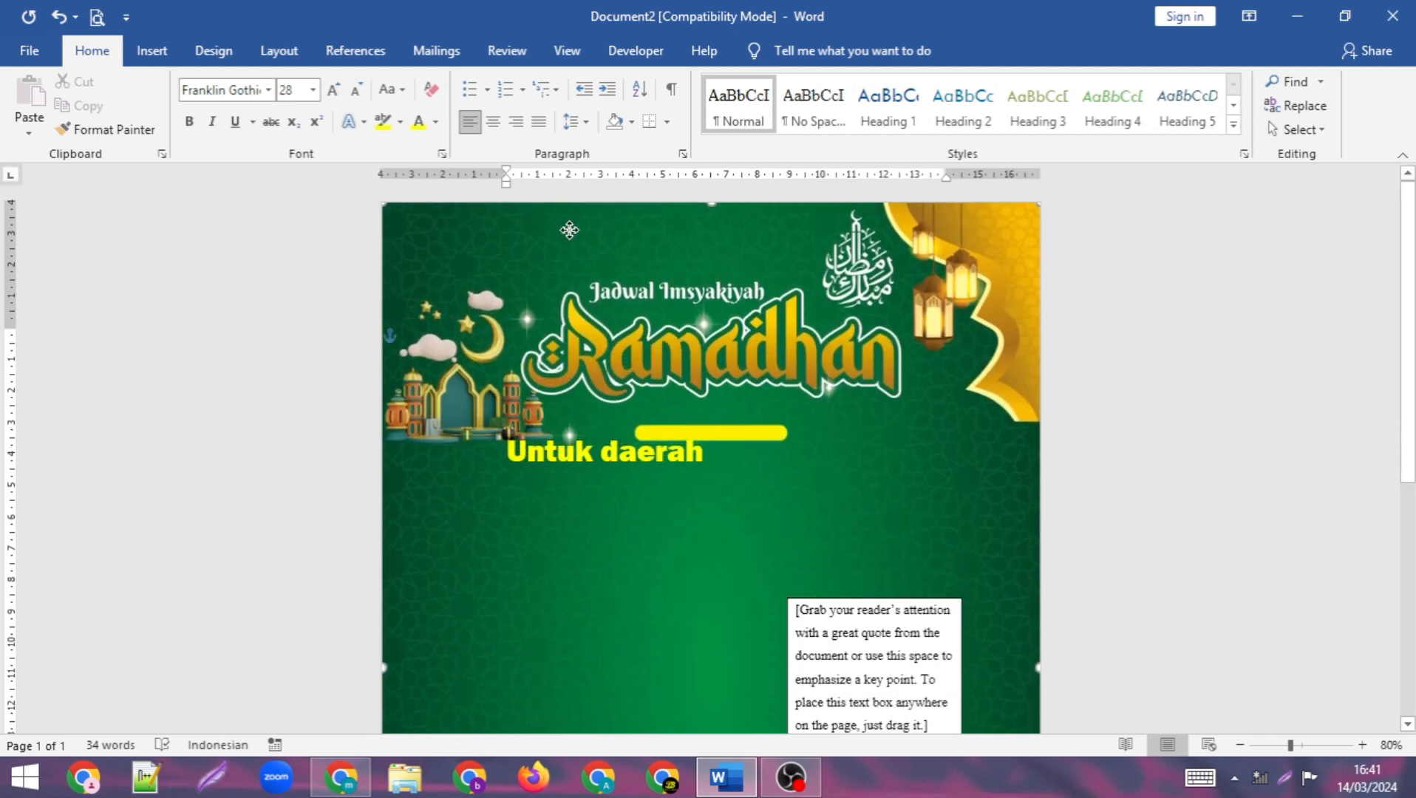
Delete the "Untuk daerah" body text and move the text box up over the yellow bar below the Ramadhan title.
triple_click(625, 453)
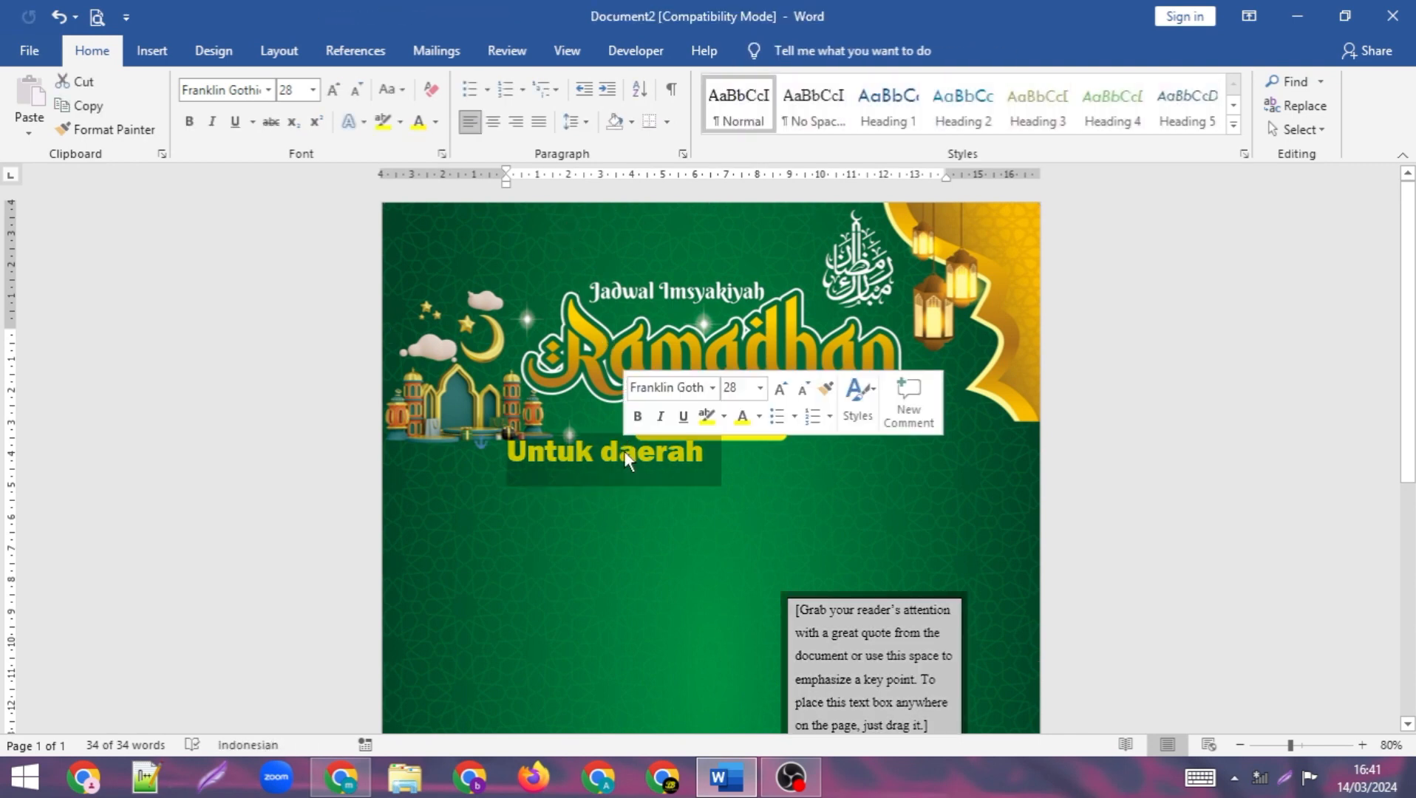
key("Delete")
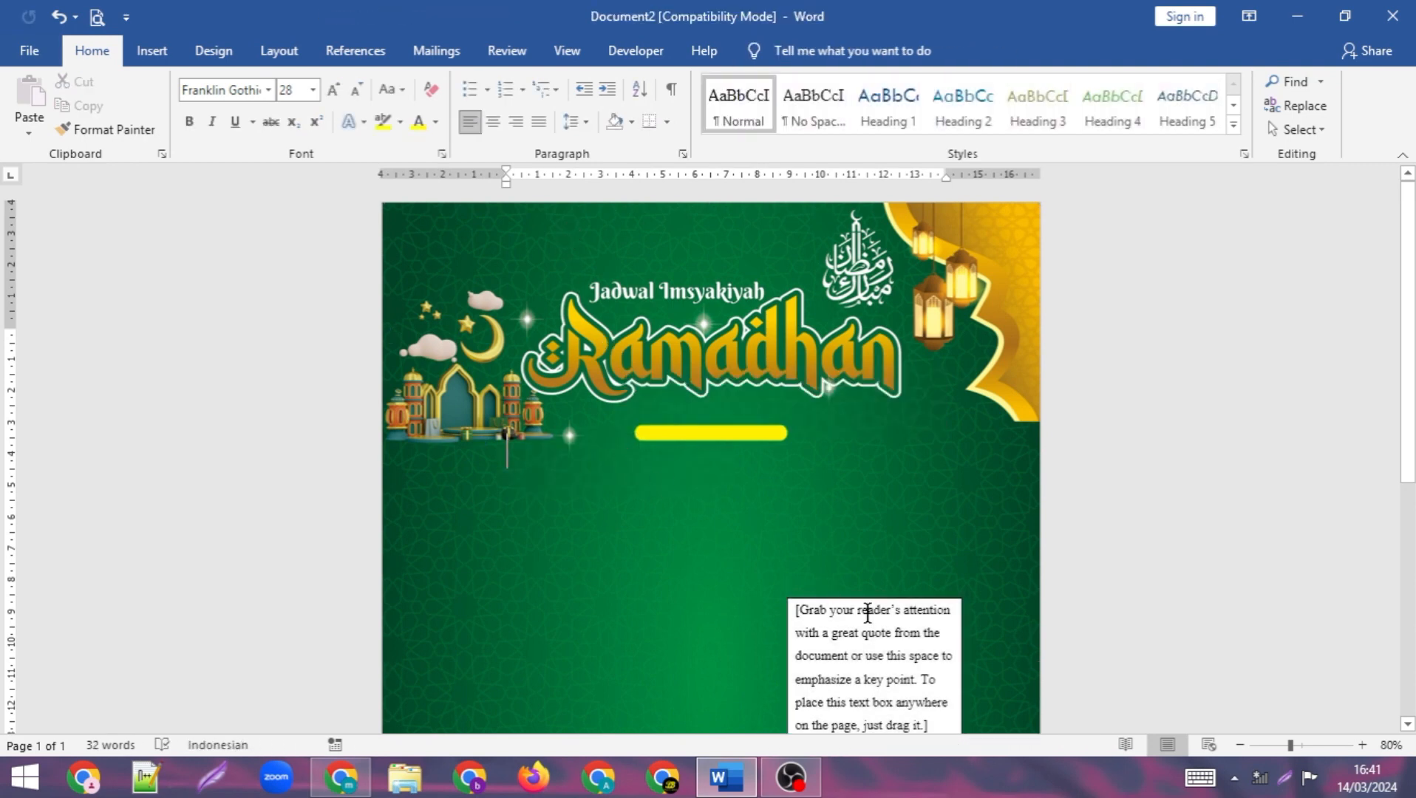
left_click_drag(867, 601, 757, 401)
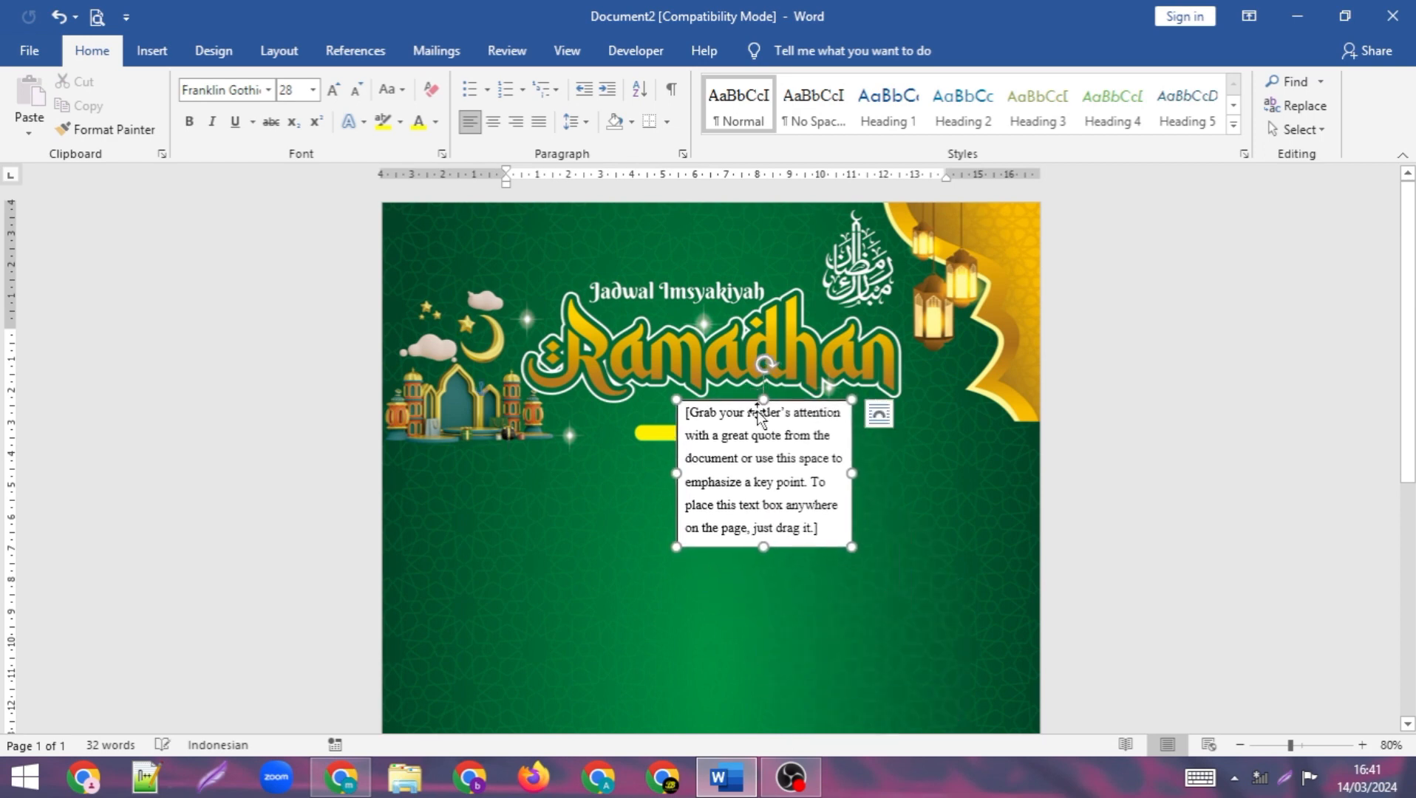
Replace the text box's placeholder text with "Untuk Daerah Pangandaran" and make the box slightly narrower and taller.
left_click(766, 485)
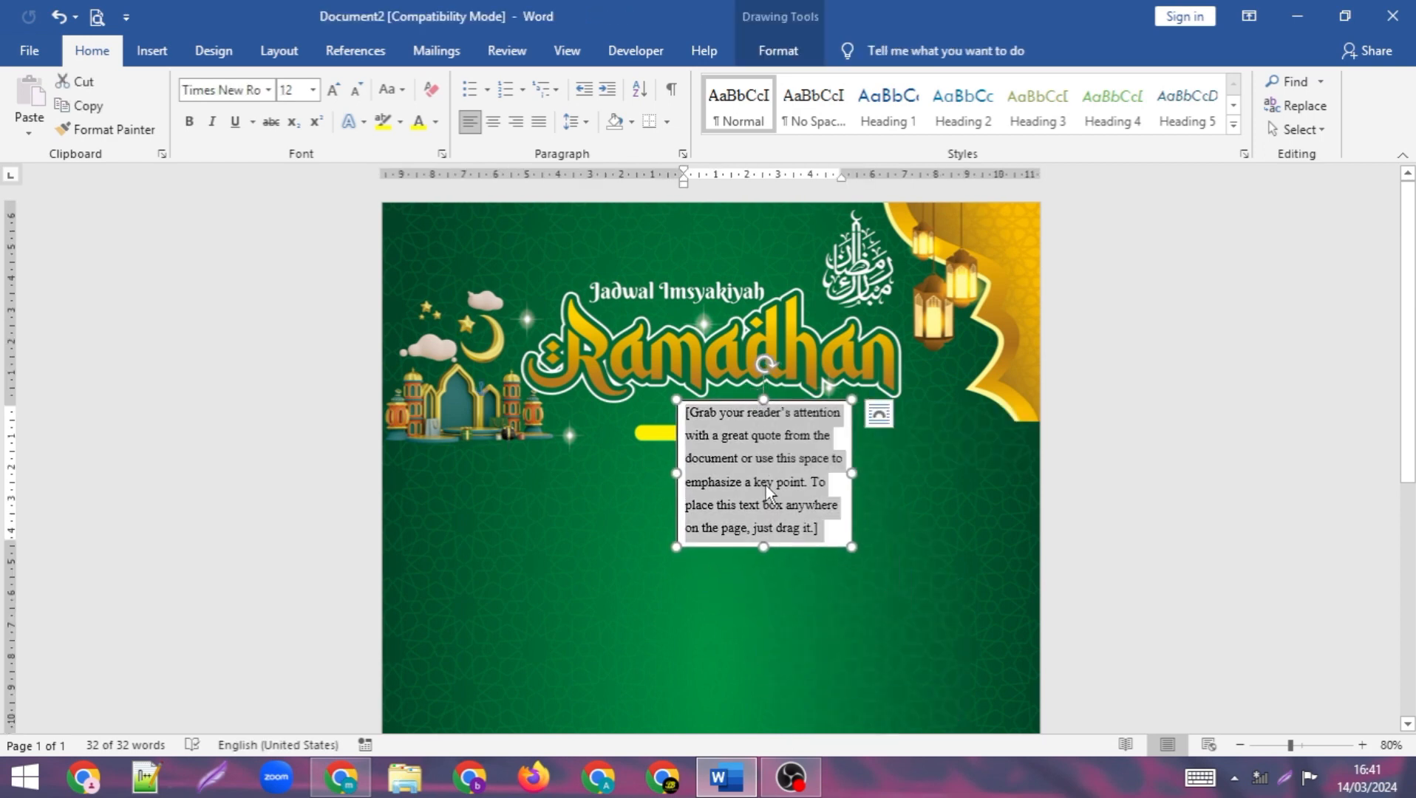
type("Unt")
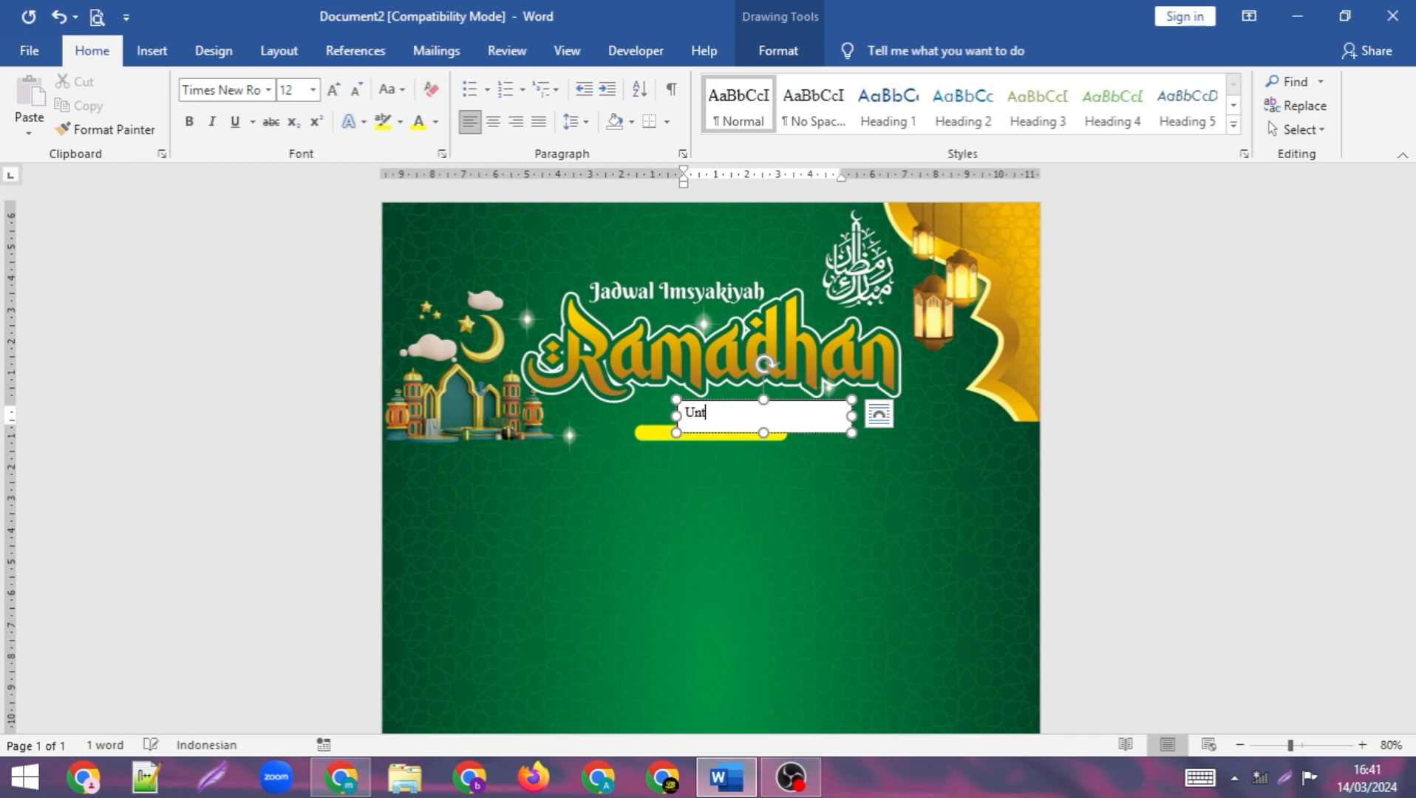
type("uk Daerah")
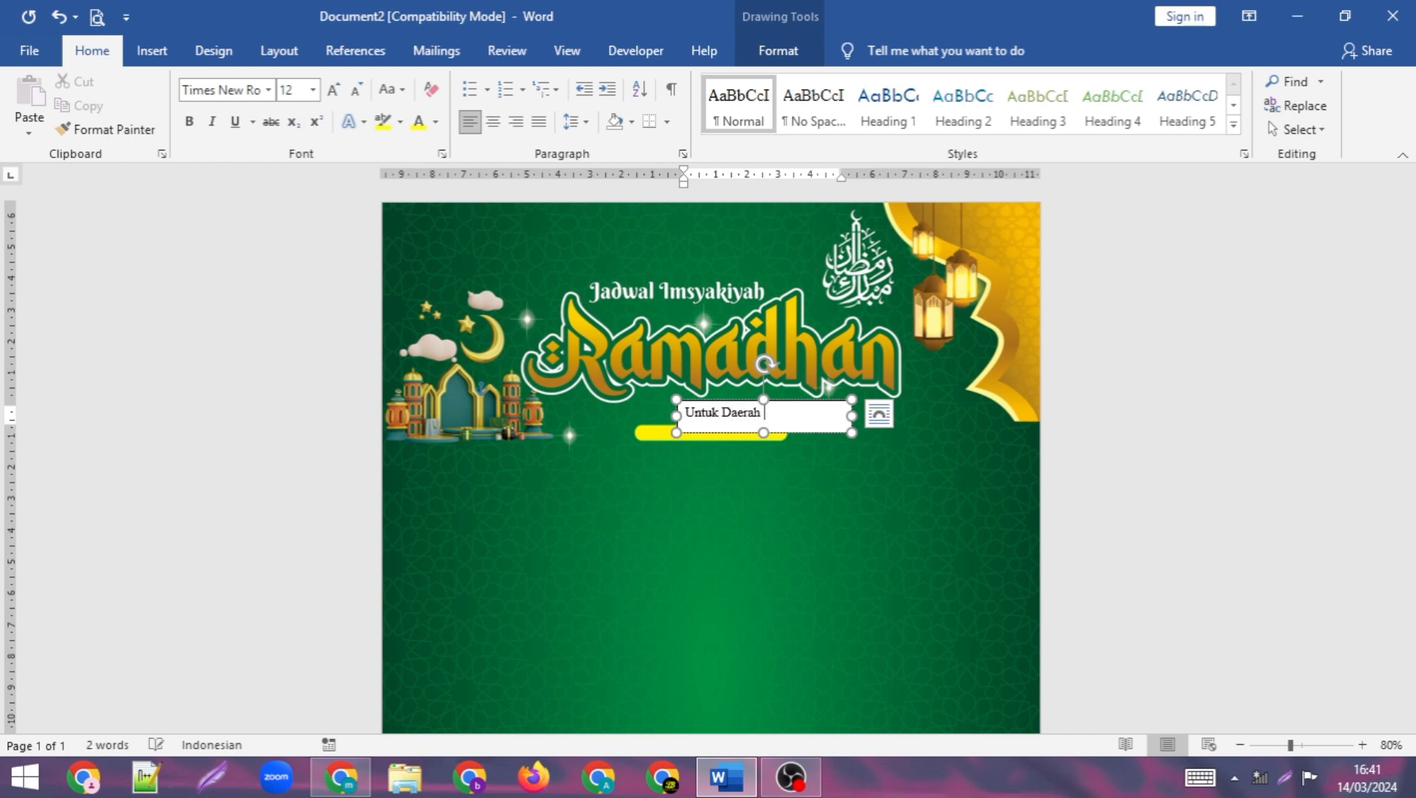
type(" Pangandaran")
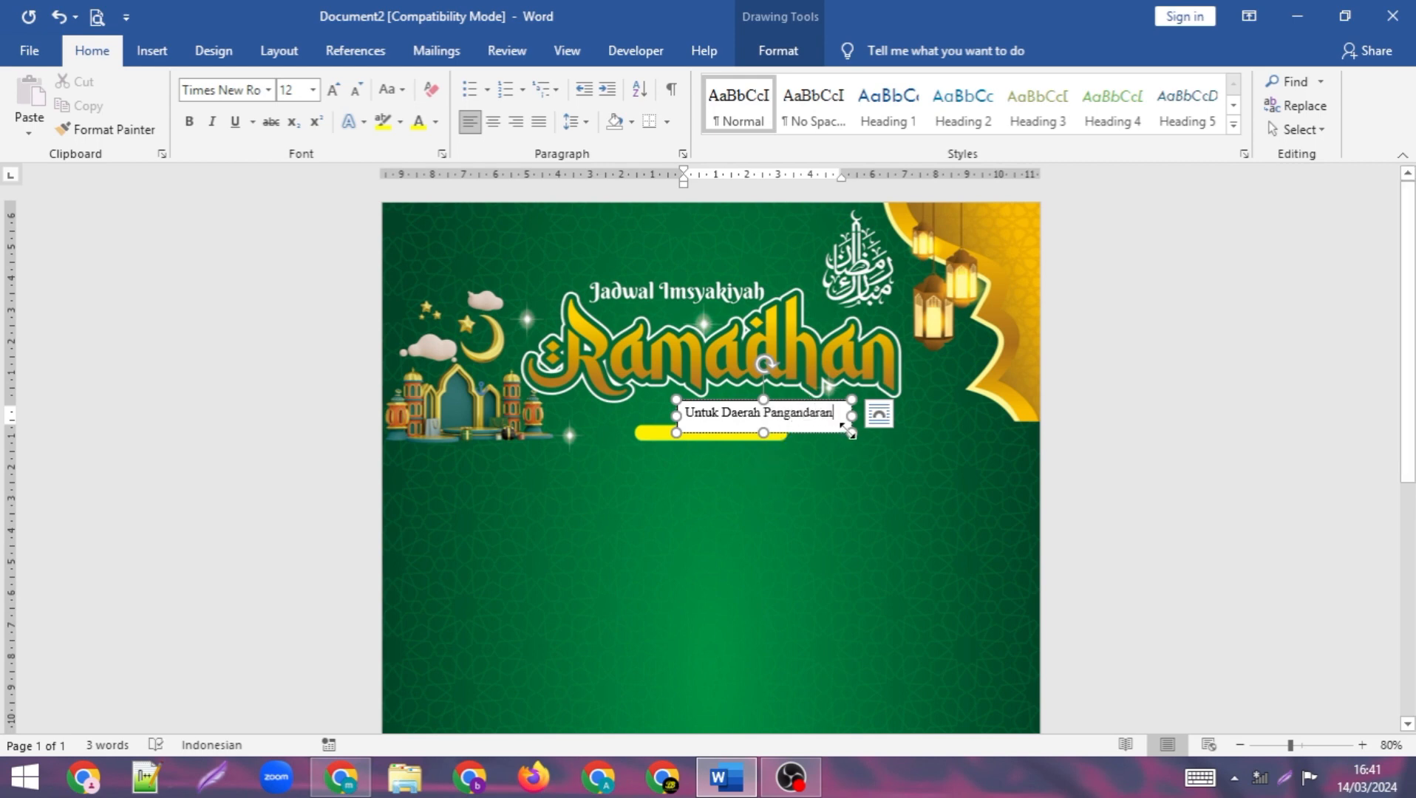
left_click_drag(847, 429, 822, 467)
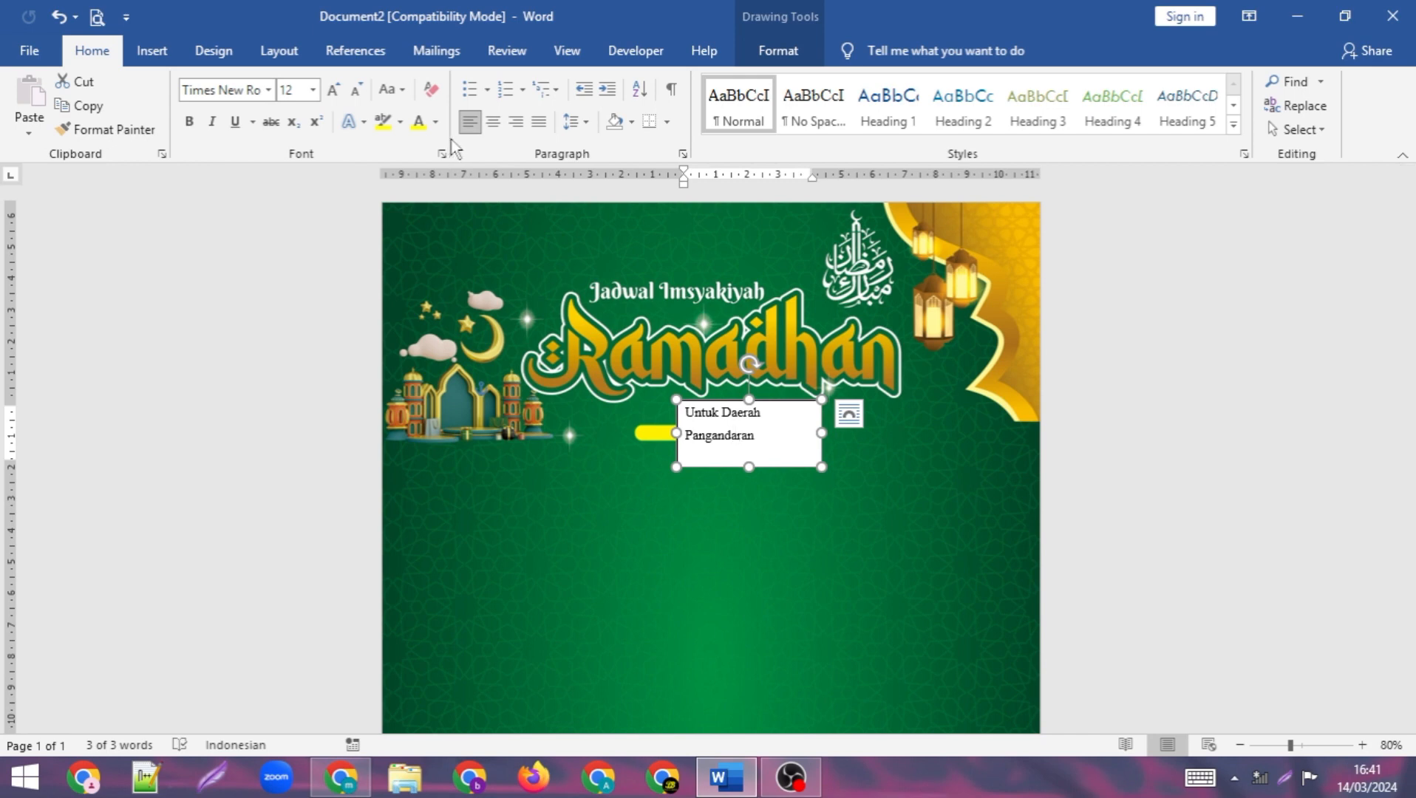
Try centred and justified alignment on the "Untuk Daerah Pangandaran" text, and set it back to left alignment.
left_click(493, 122)
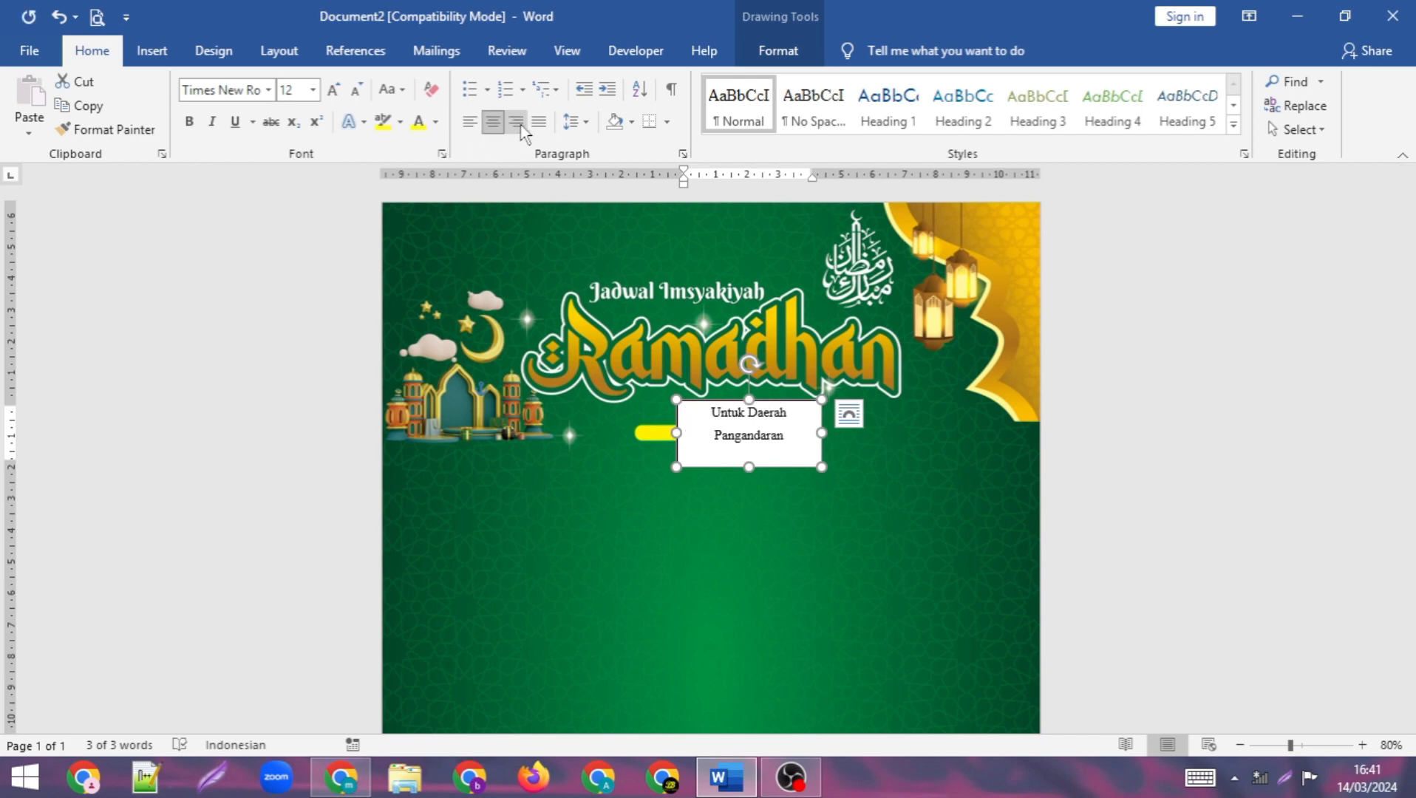
left_click(531, 124)
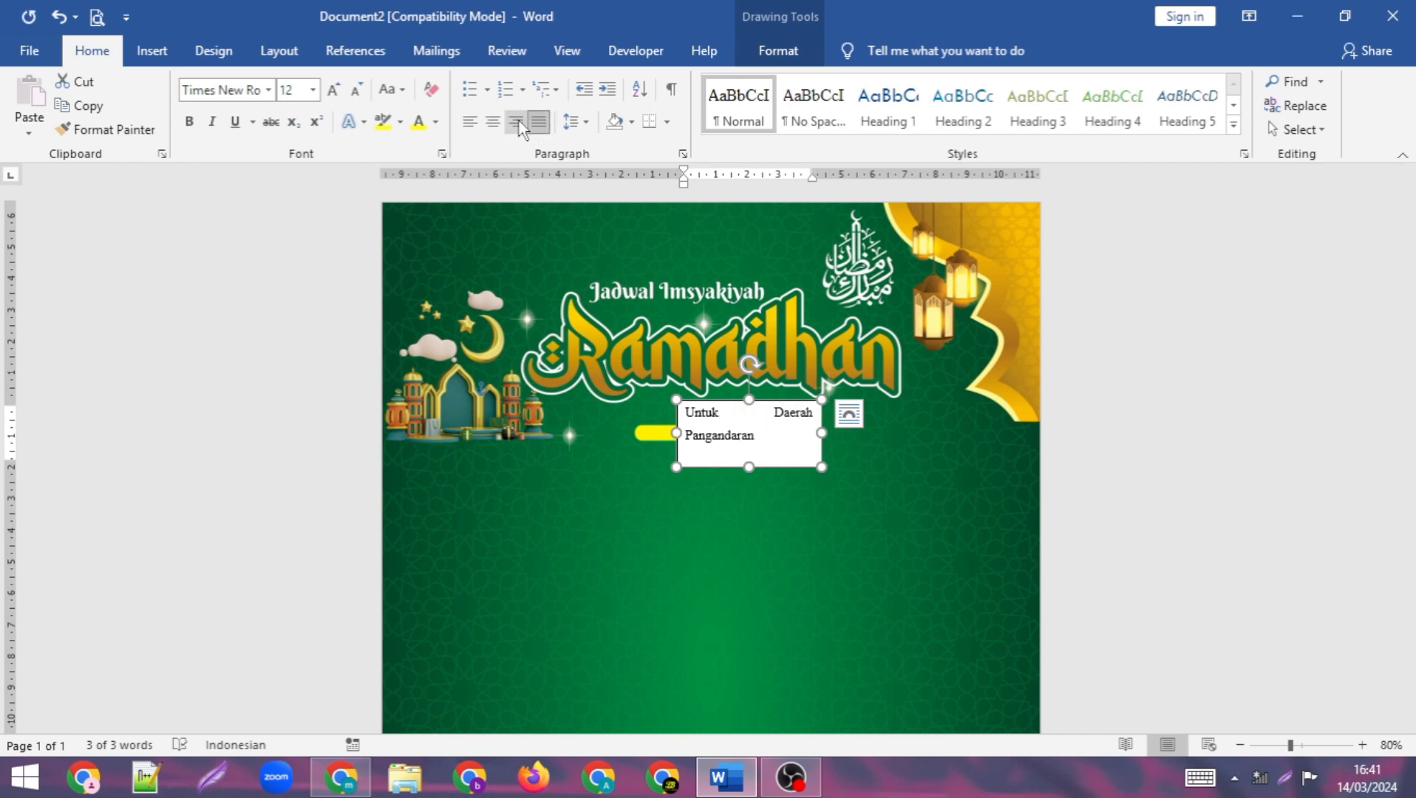
left_click(492, 122)
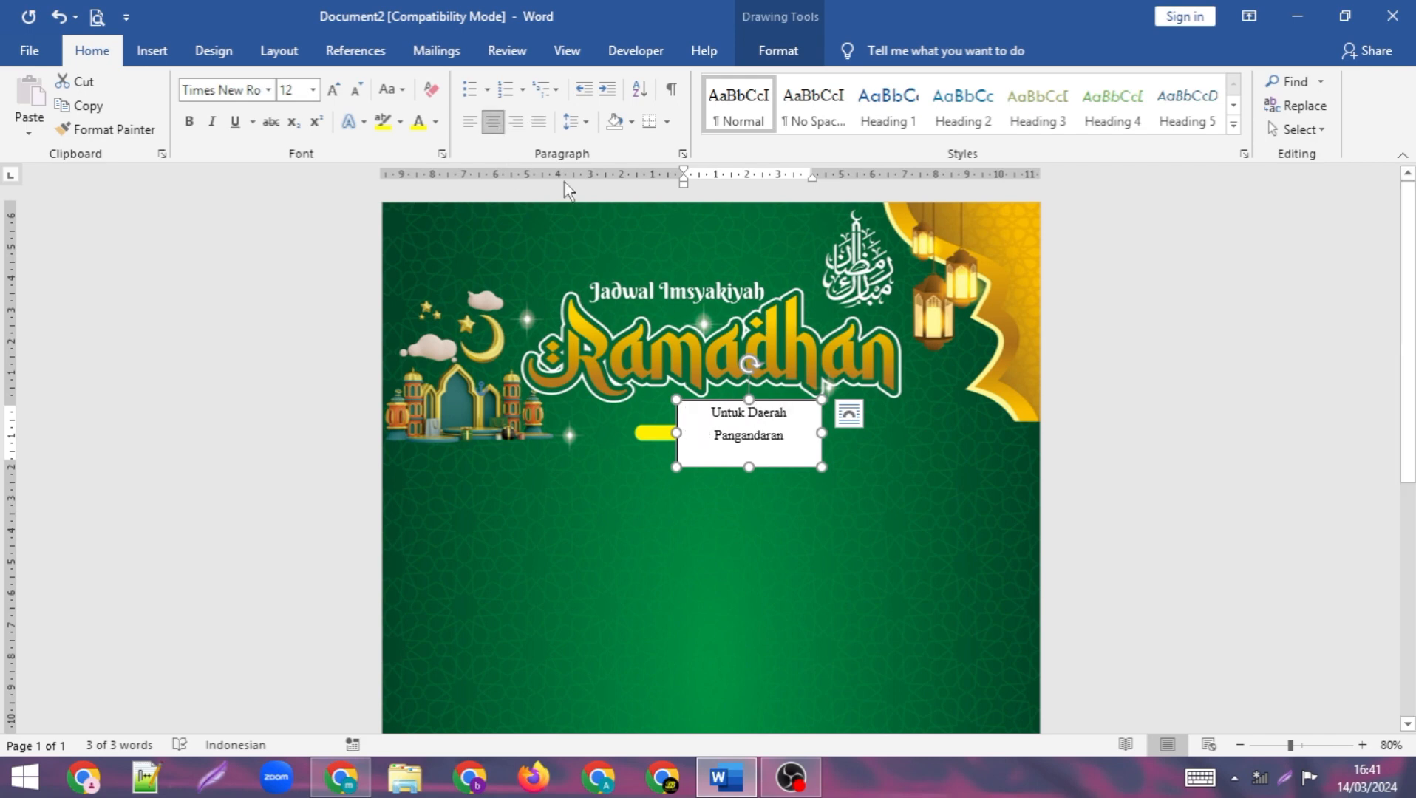
left_click(469, 122)
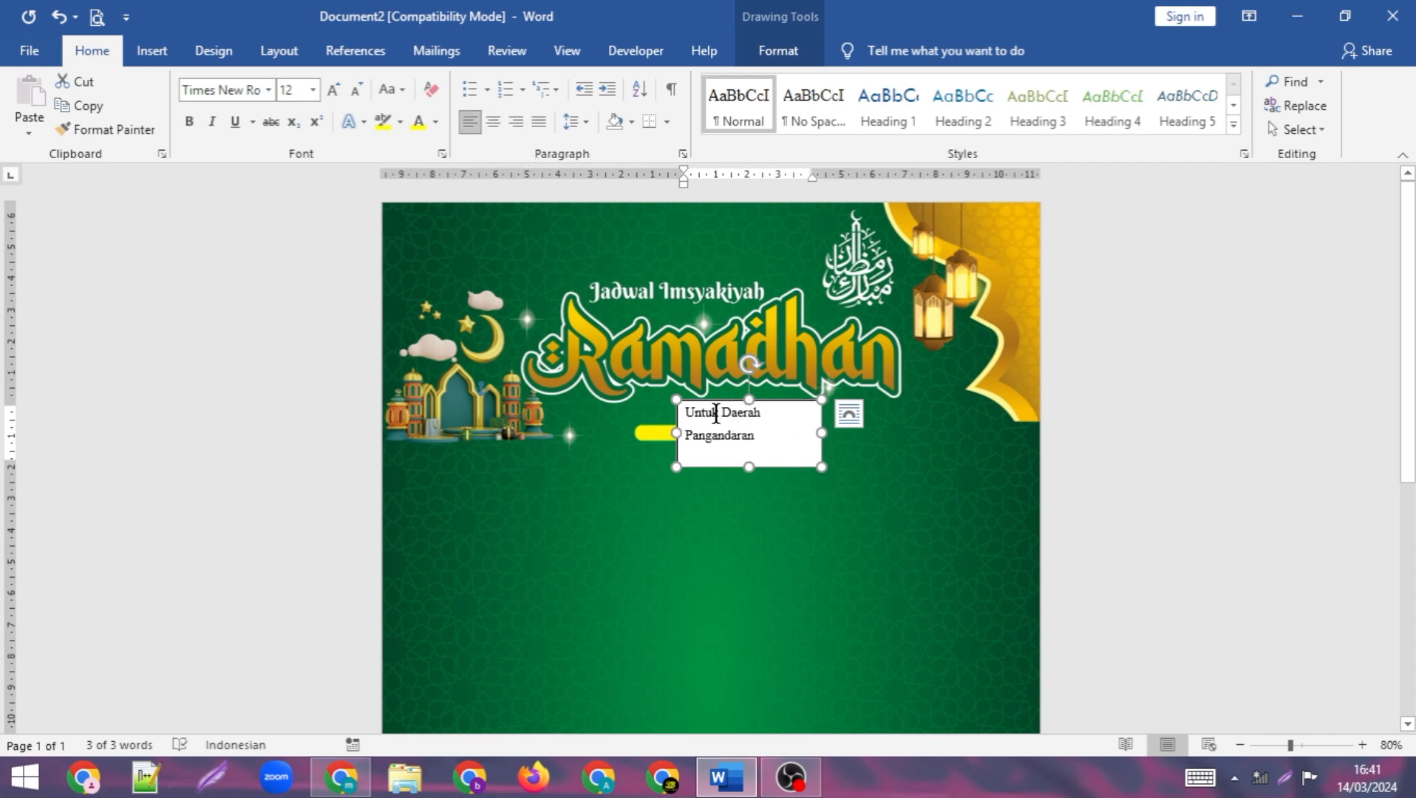
Widen the text box and format its text in Franklin Gothic Heavy, size 24, with yellow font colour.
left_click_drag(822, 434, 871, 426)
triple_click(828, 412)
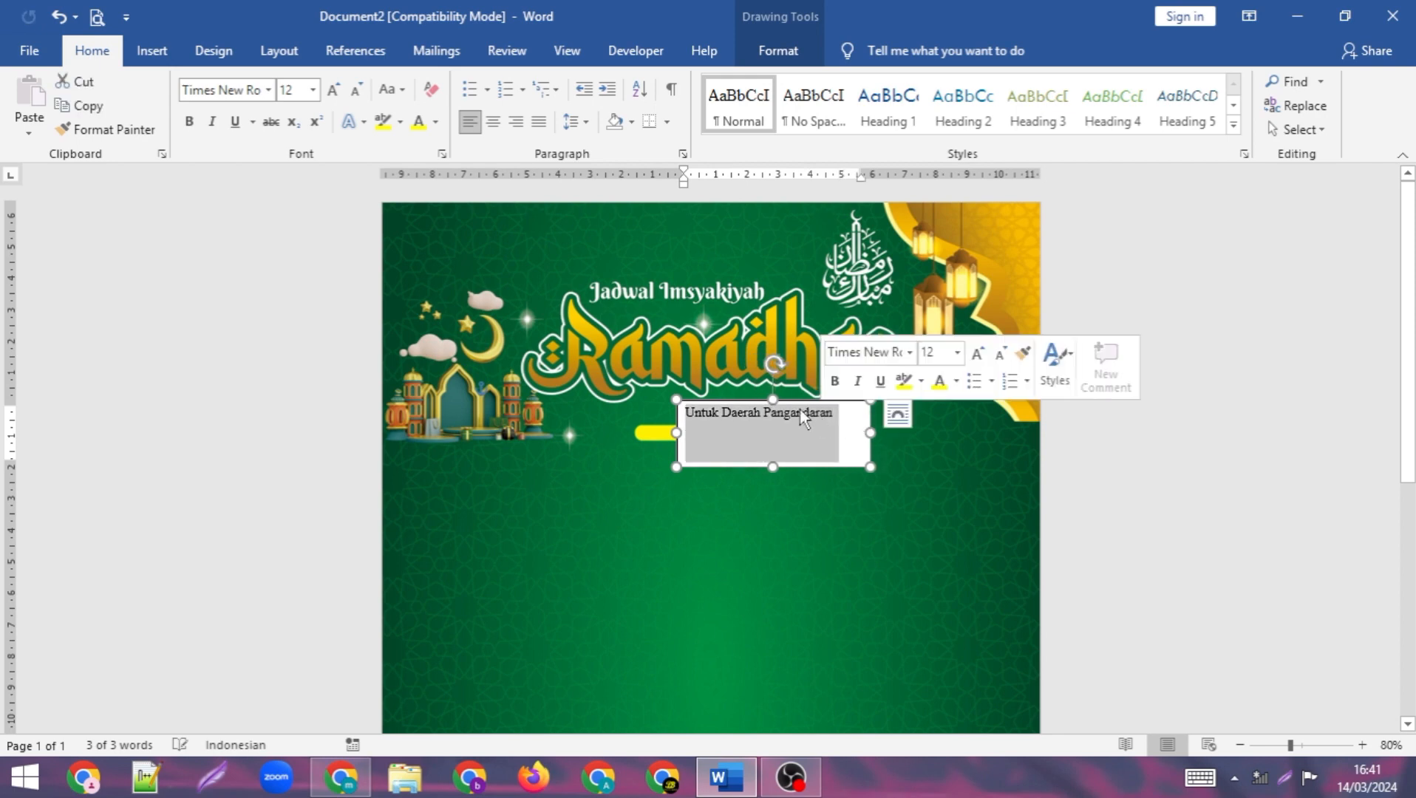
left_click(268, 89)
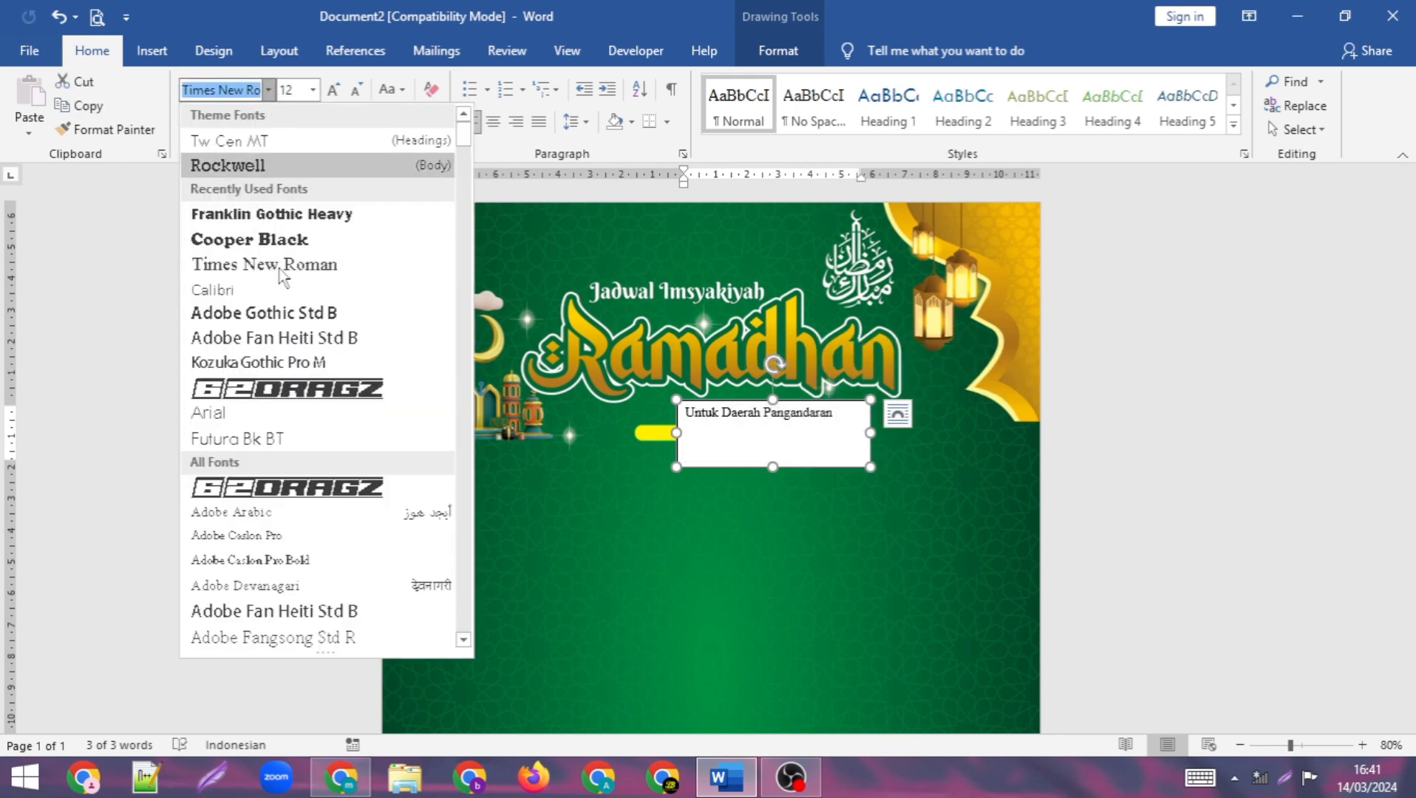
left_click(284, 215)
left_click(315, 91)
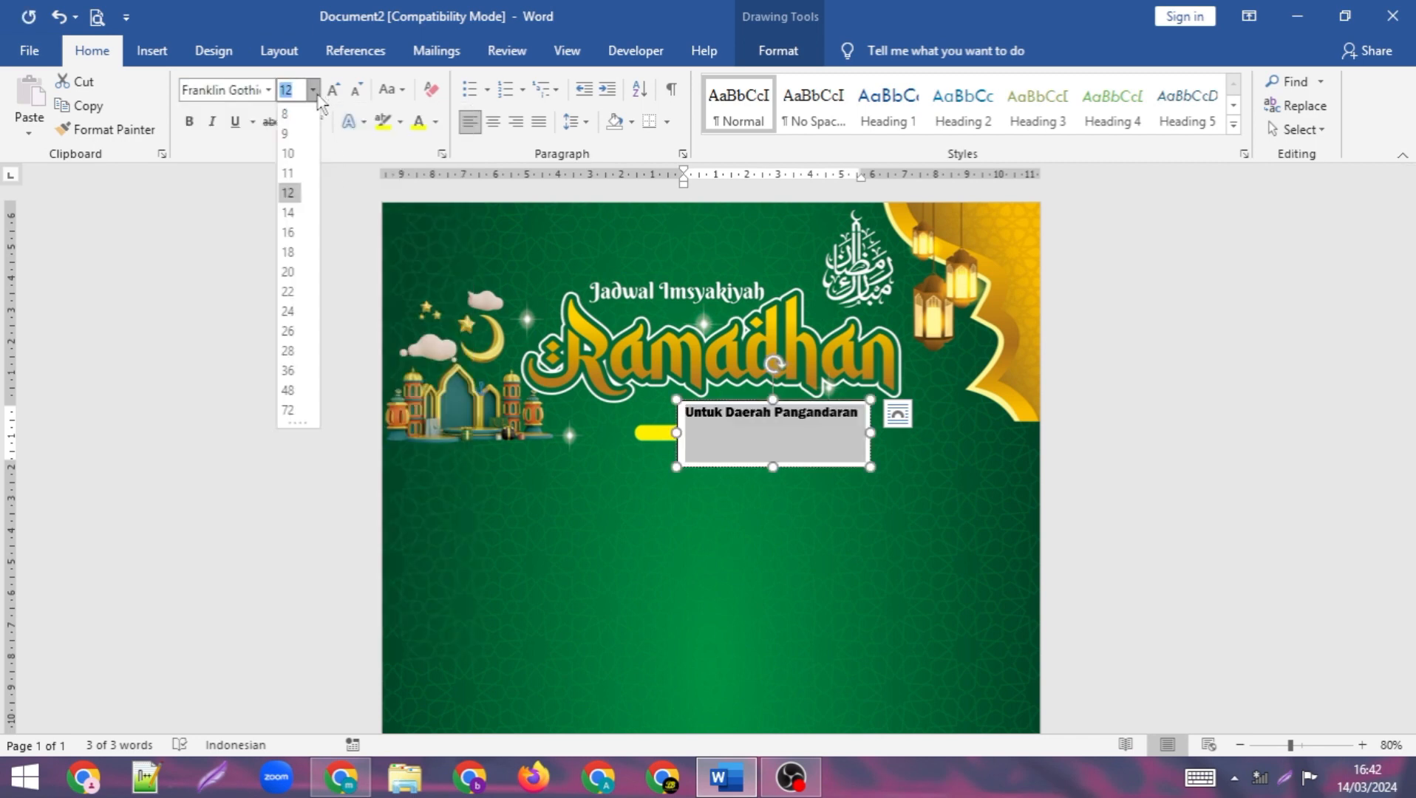
left_click(287, 311)
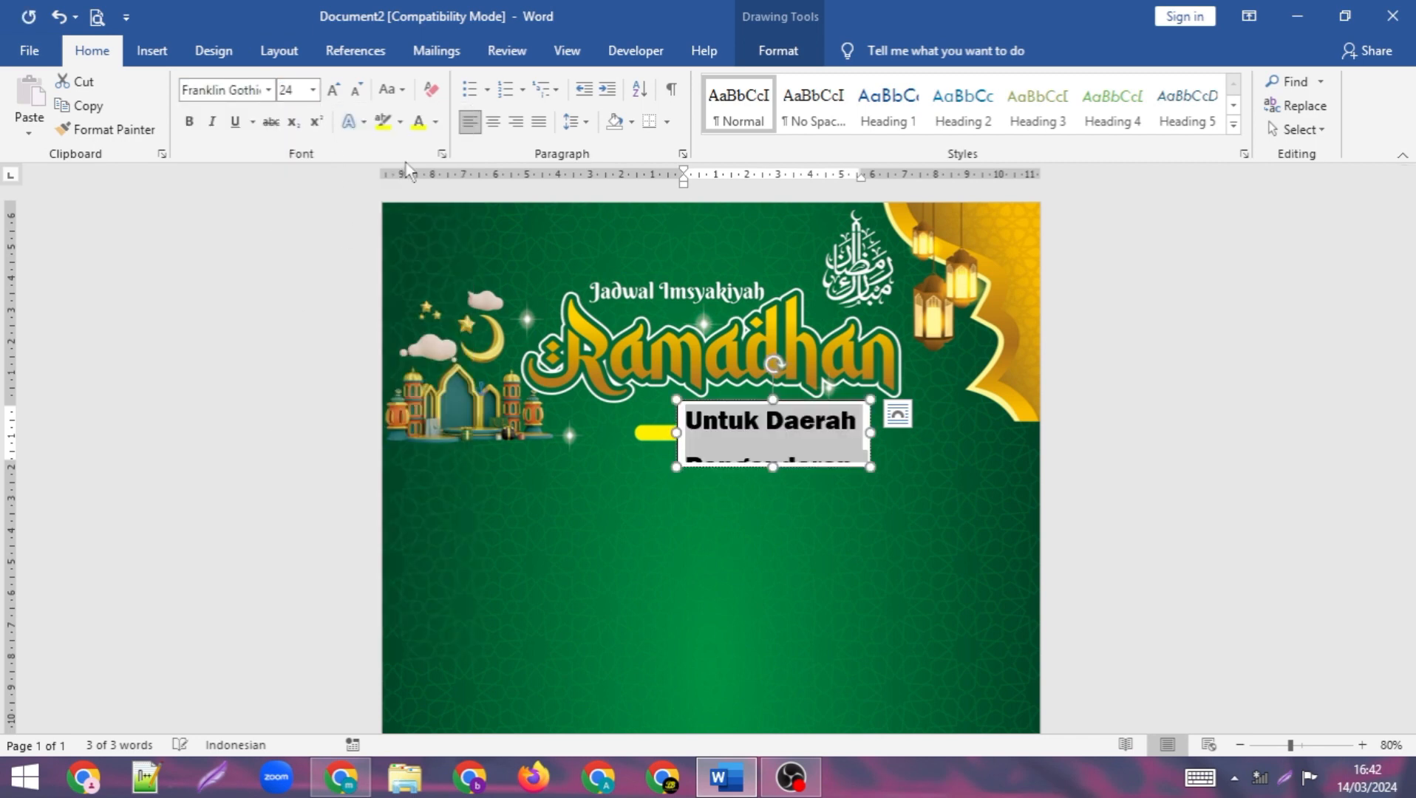
left_click(418, 123)
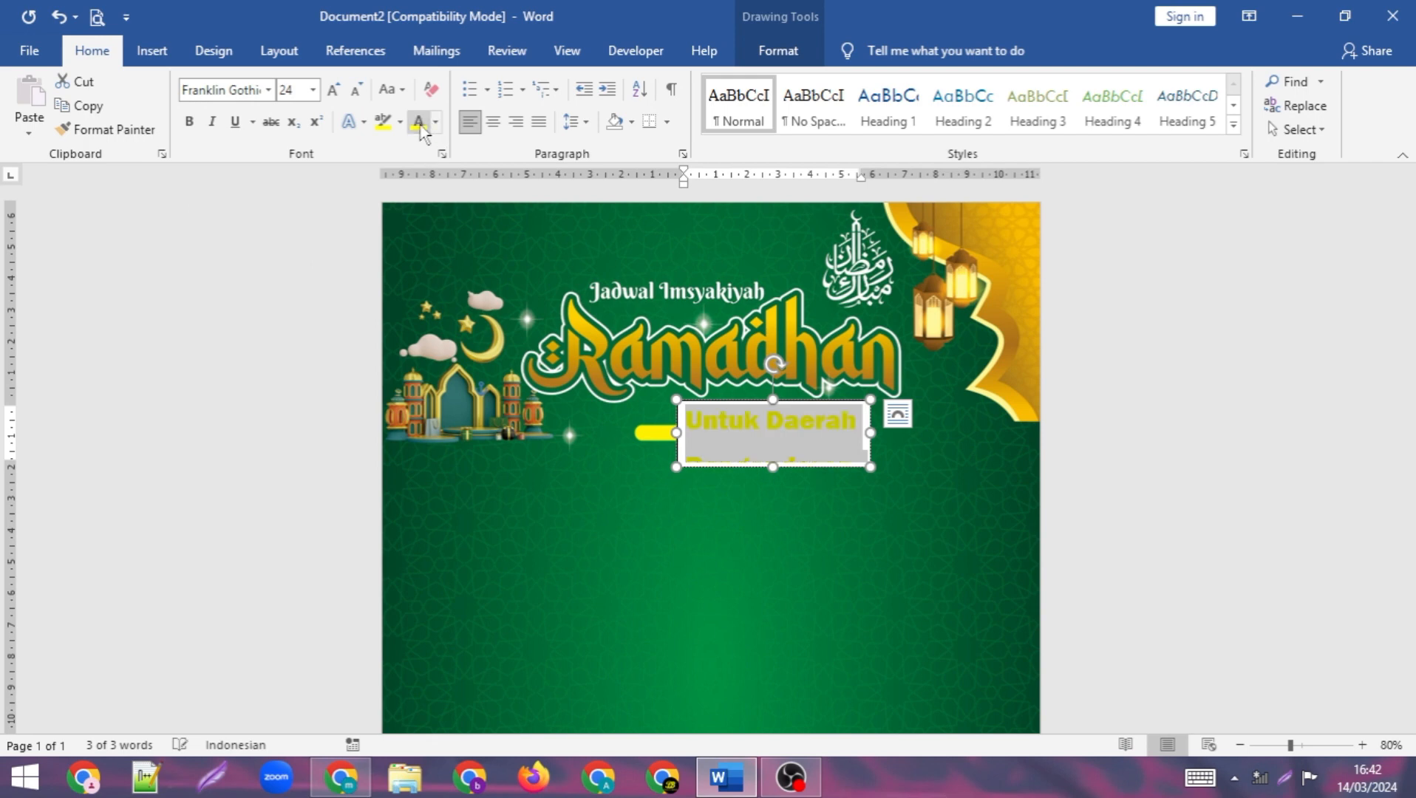
Widen the text box to about 11.78 cm to fit its text on one line and move it over the Ramadhan title.
left_click_drag(873, 433, 774, 311)
left_click(853, 437)
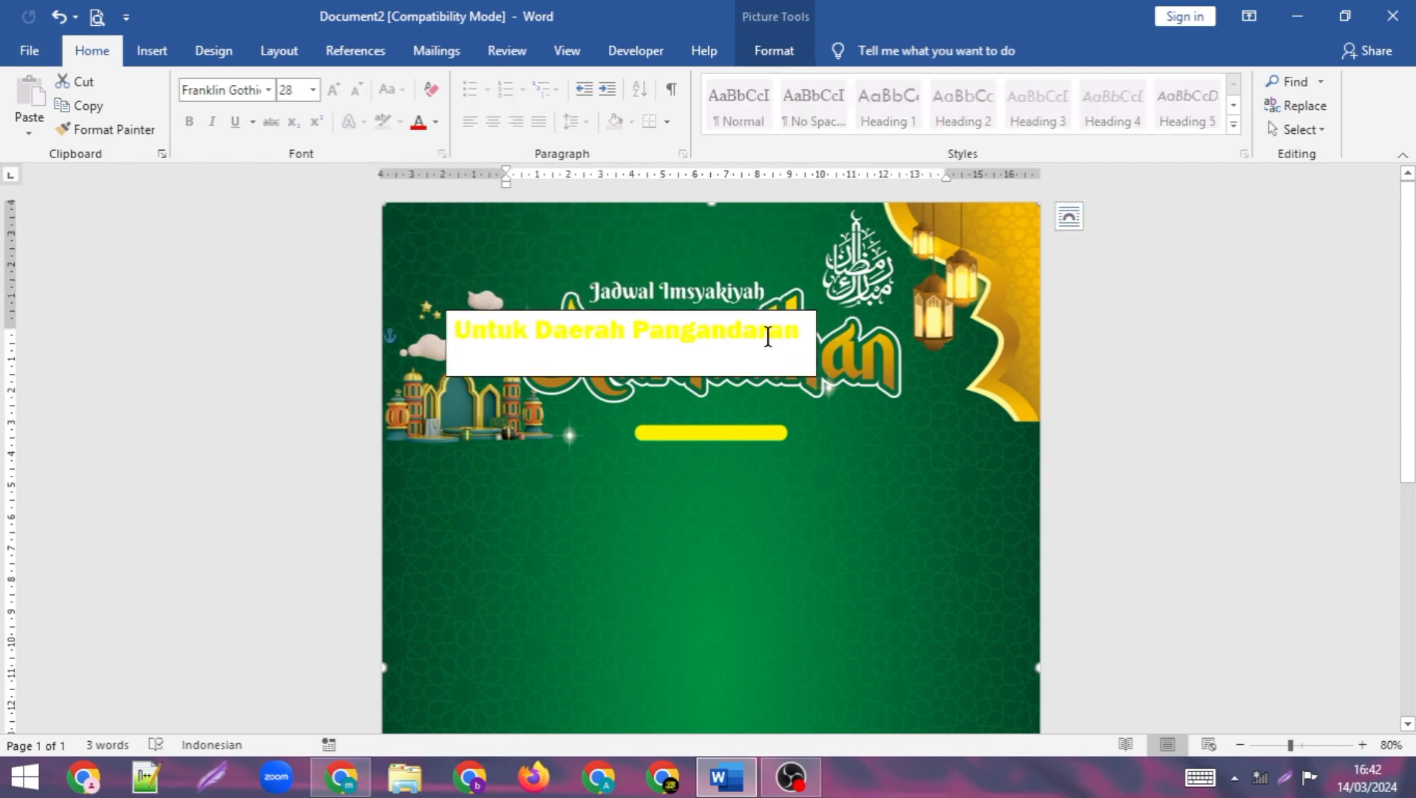
left_click(751, 309)
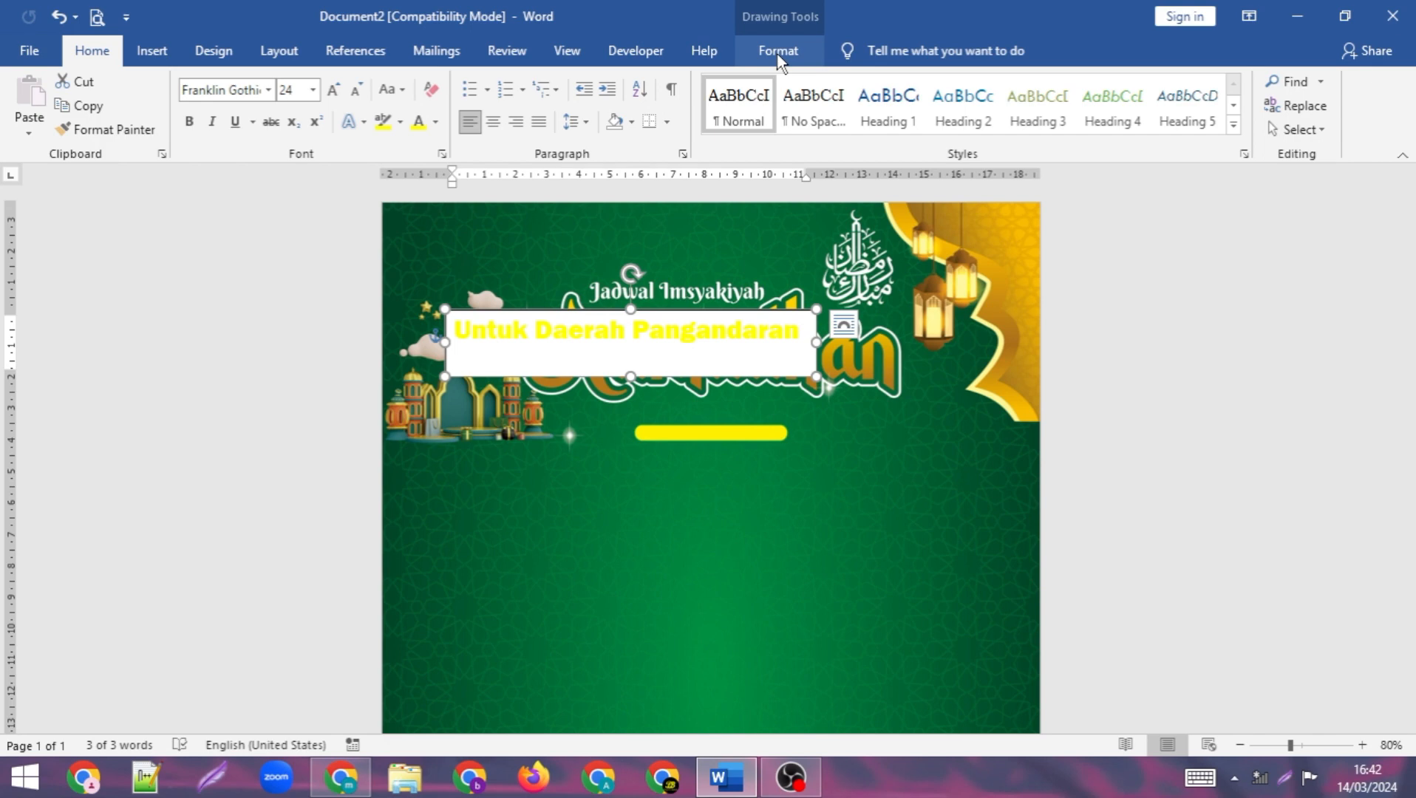
left_click(842, 477)
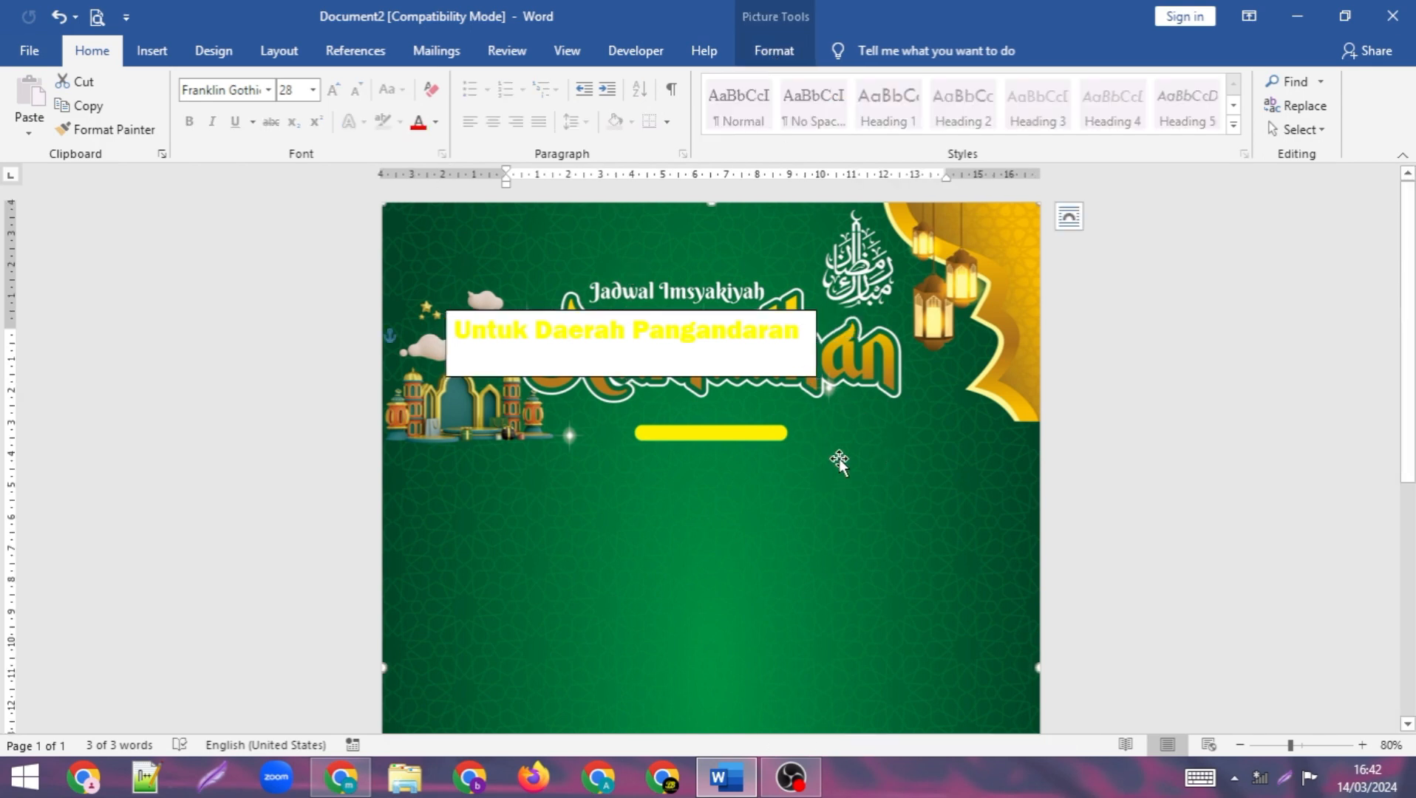
left_click(751, 314)
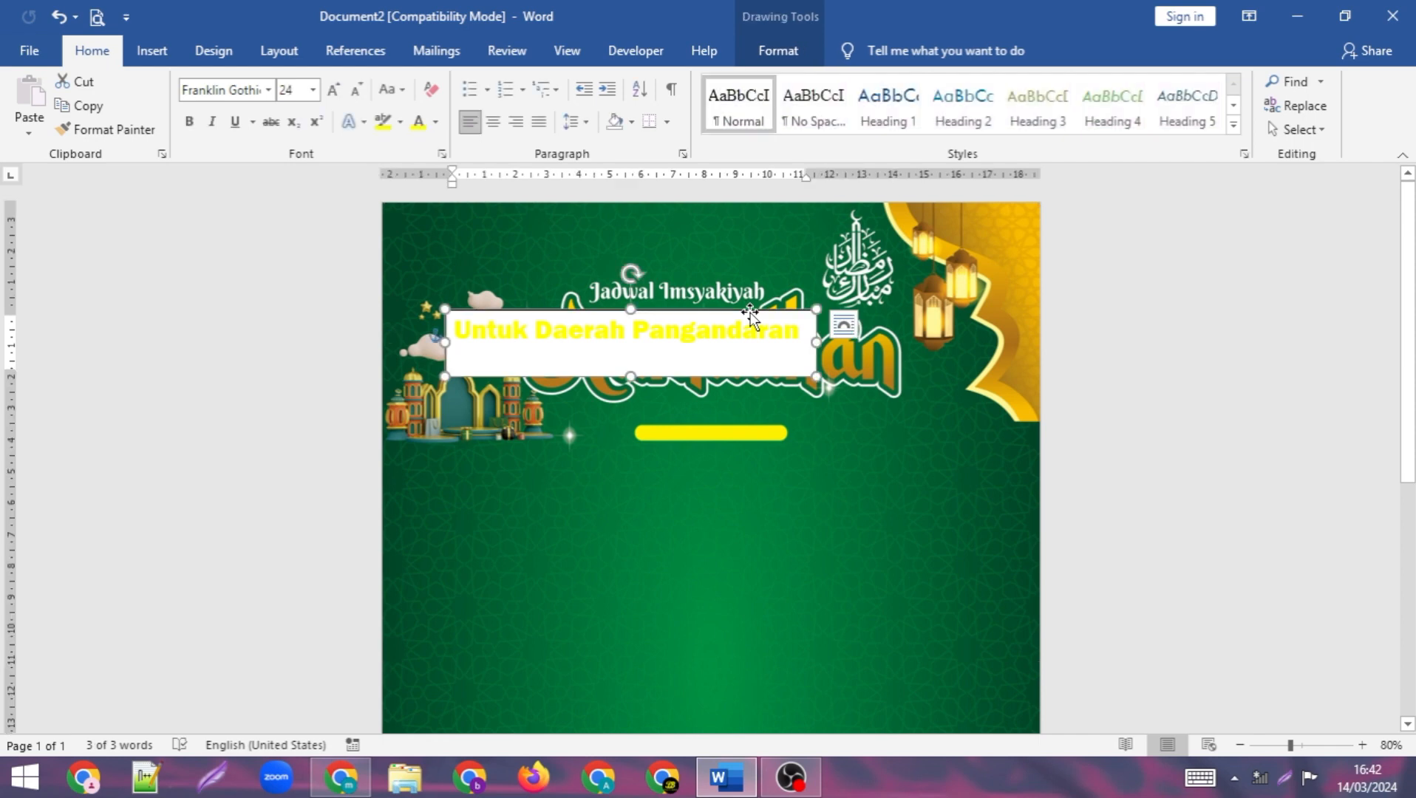
Set the text box to No Fill and No Outline.
left_click(773, 49)
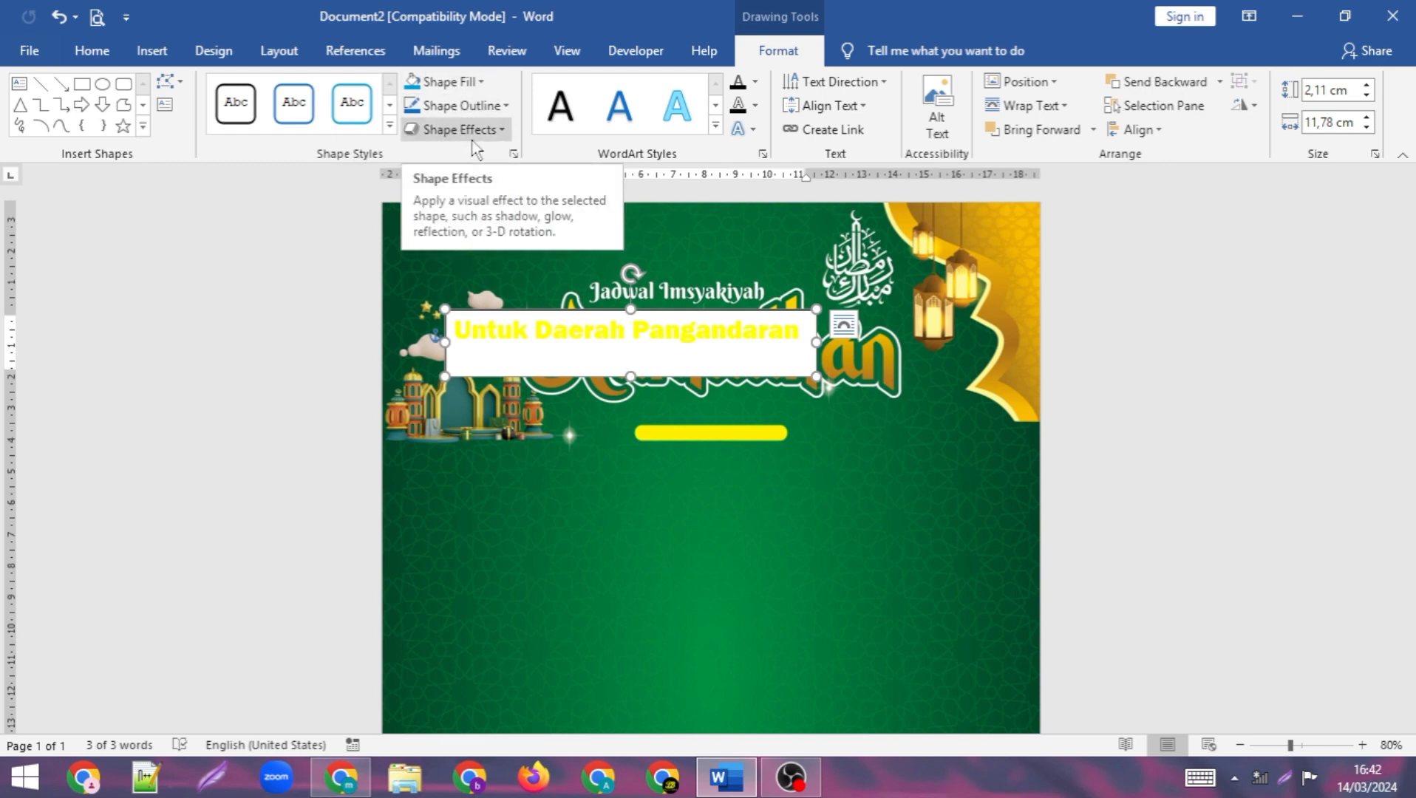
left_click(480, 83)
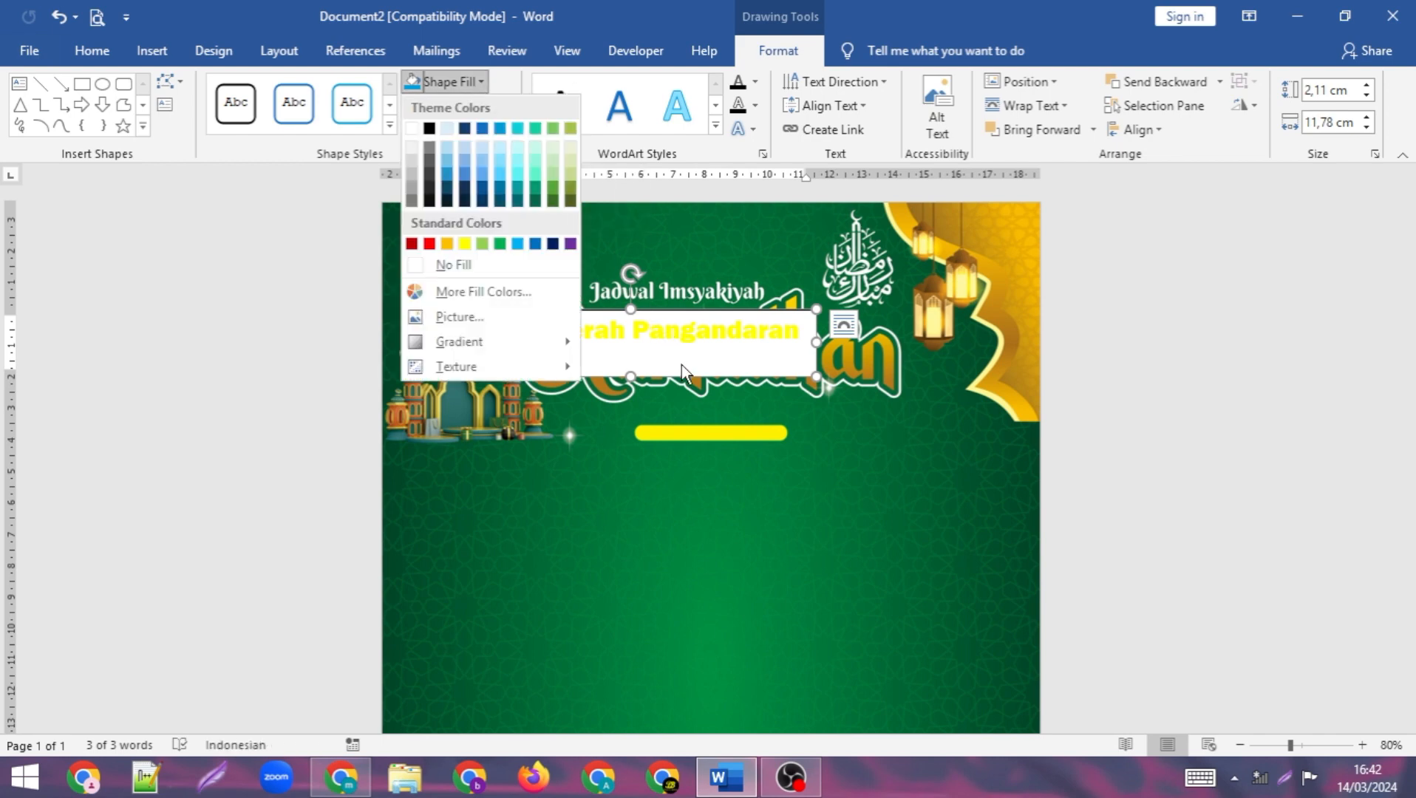
left_click(463, 268)
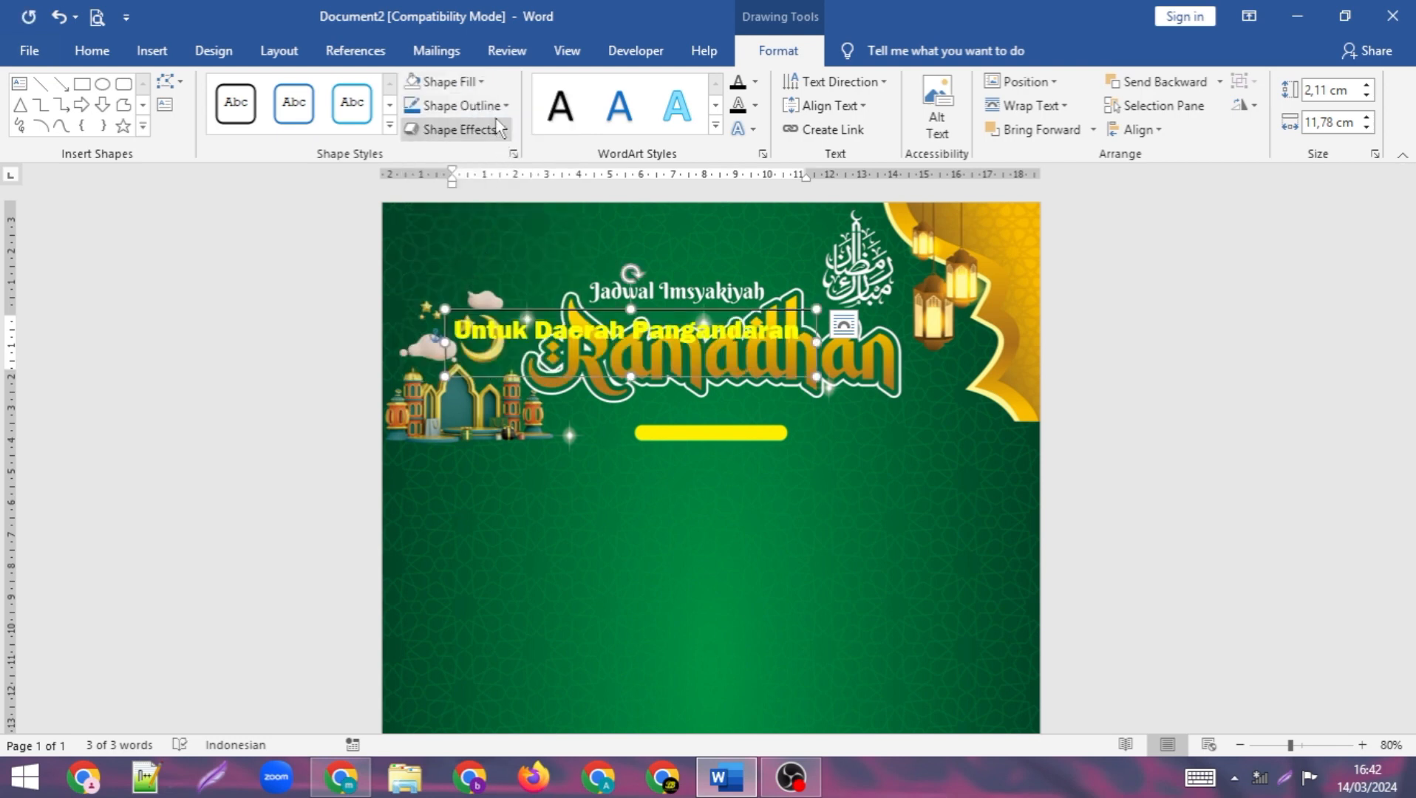
left_click(462, 106)
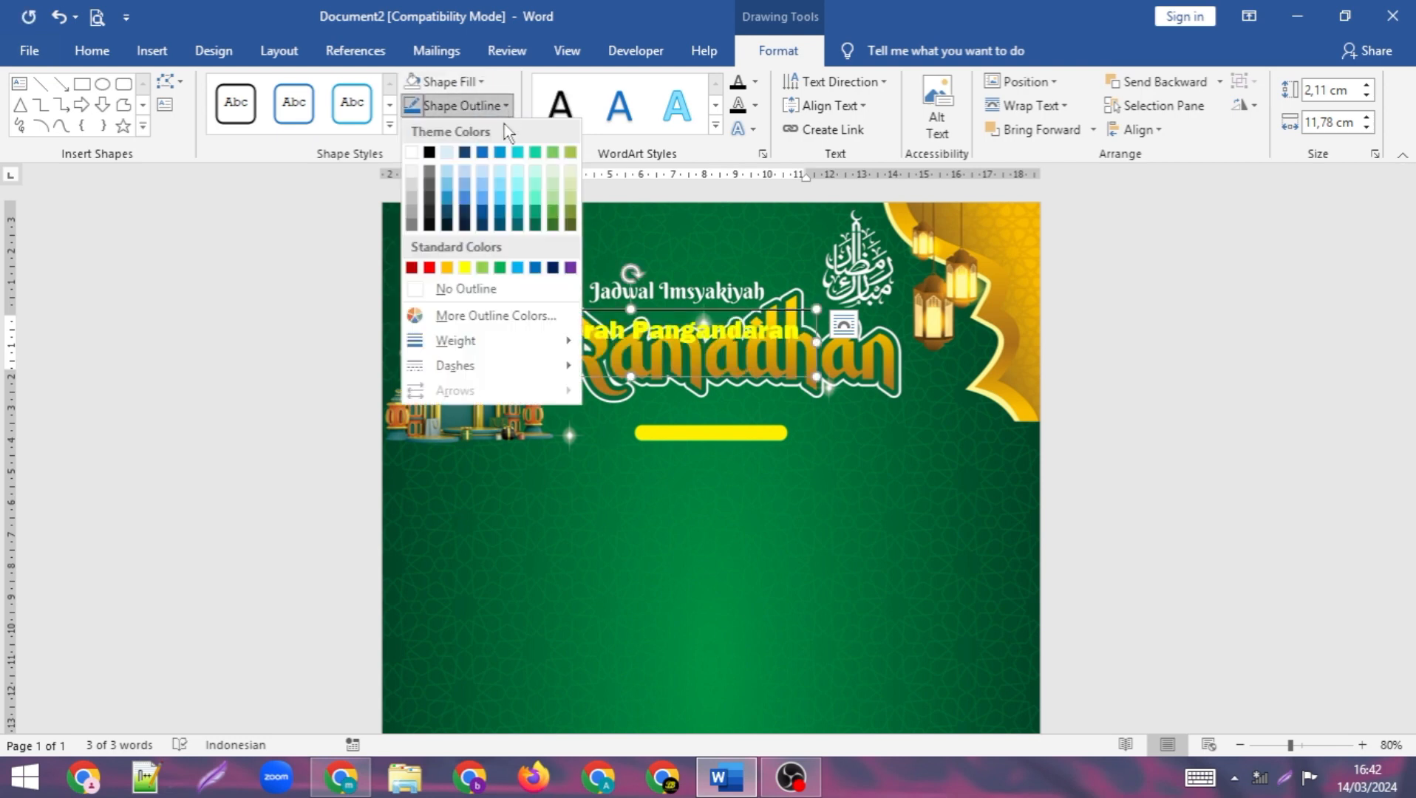
left_click(476, 290)
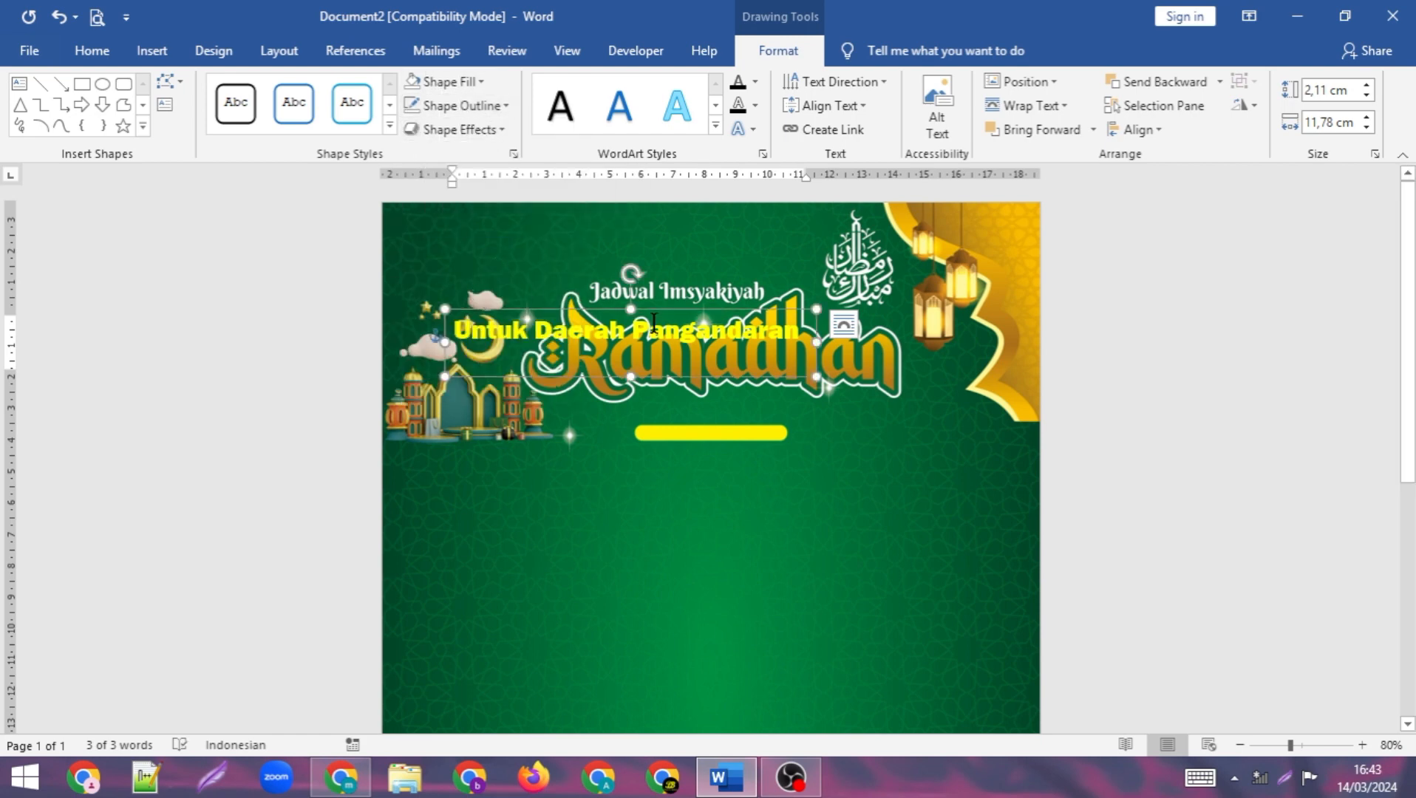
Reduce the text box height to about 1.22 cm and move it to the page's upper edge, above "Jadwal Imsyakiyah".
left_click_drag(632, 378, 632, 348)
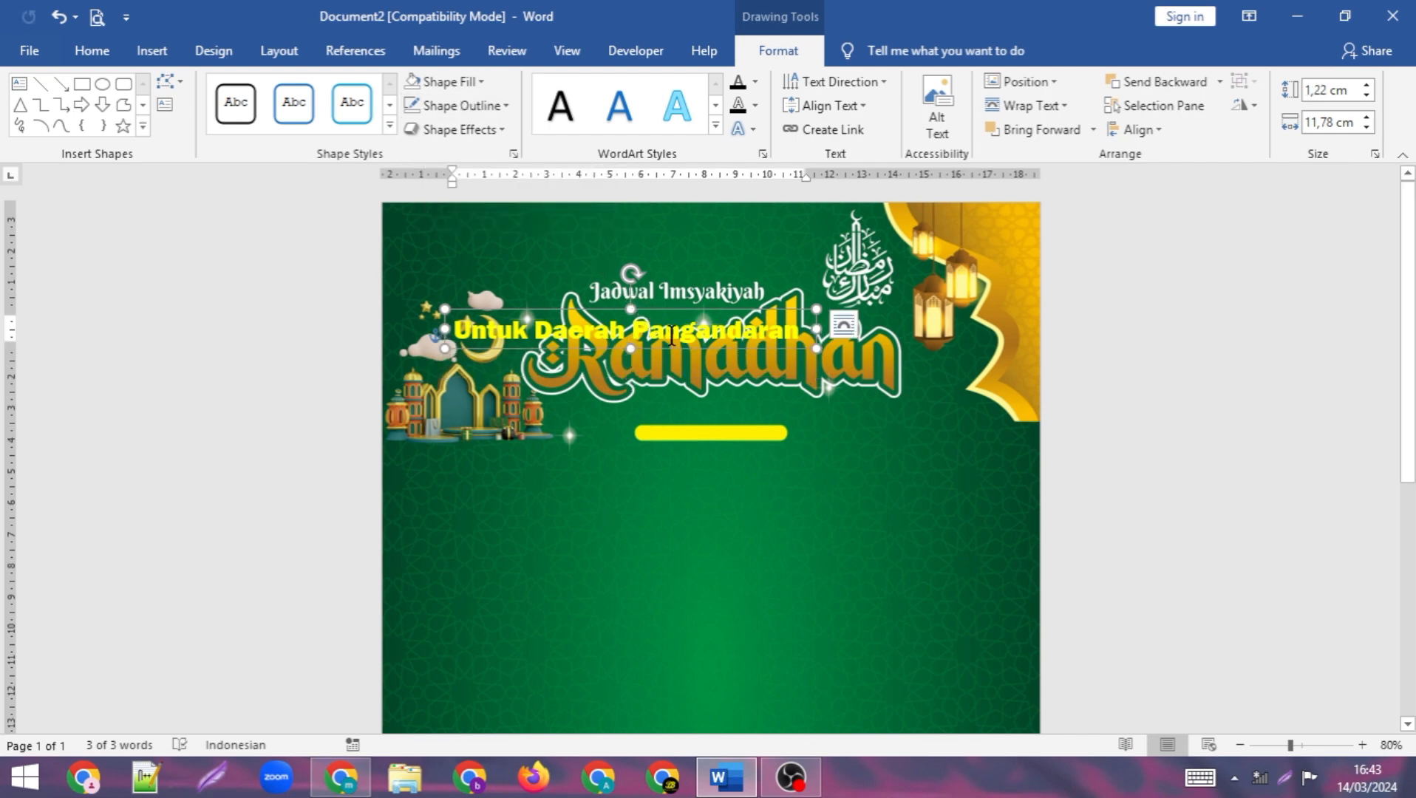
left_click_drag(675, 311, 627, 220)
left_click(826, 400)
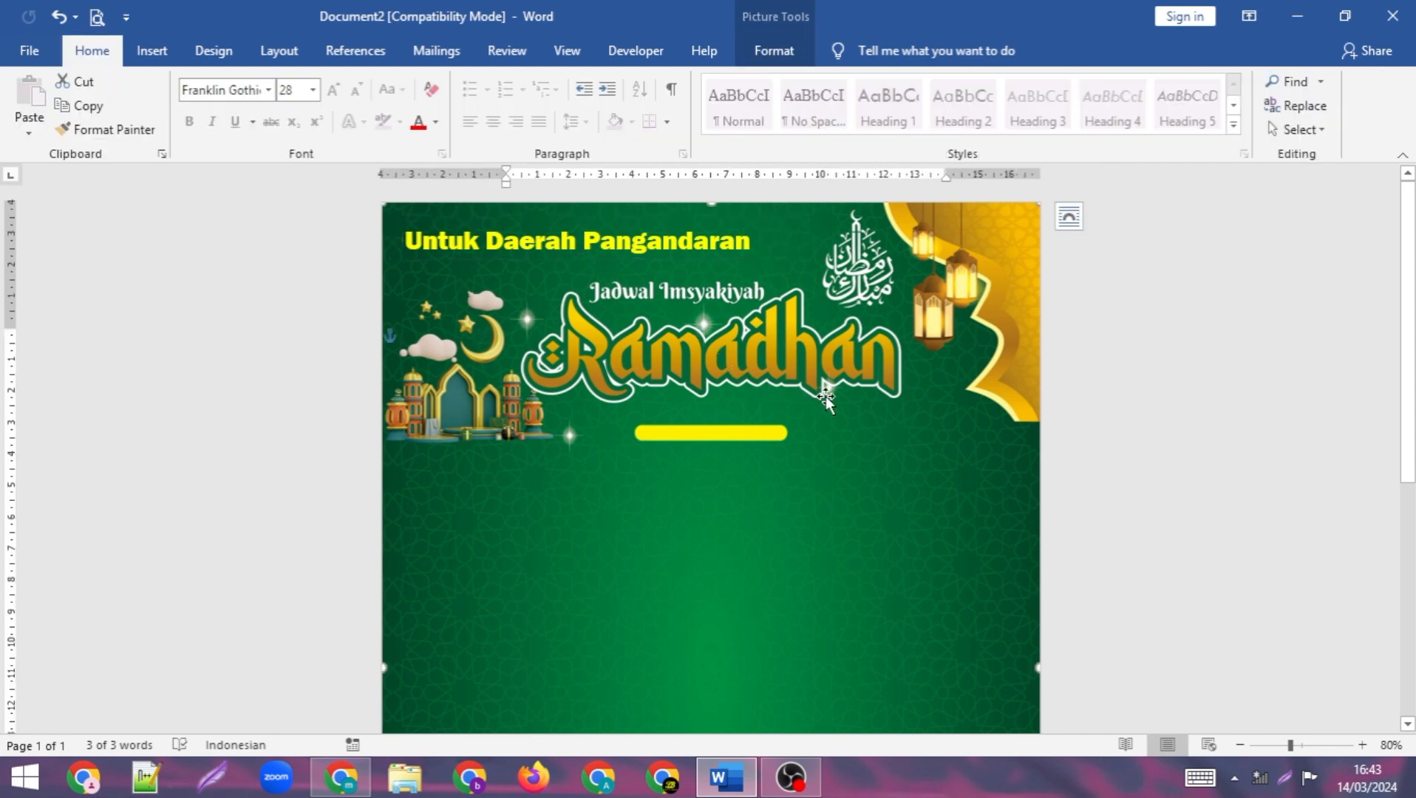
Fill the "Untuk Daerah Pangandaran" text box with green and give it a light blue outline.
left_click(627, 243)
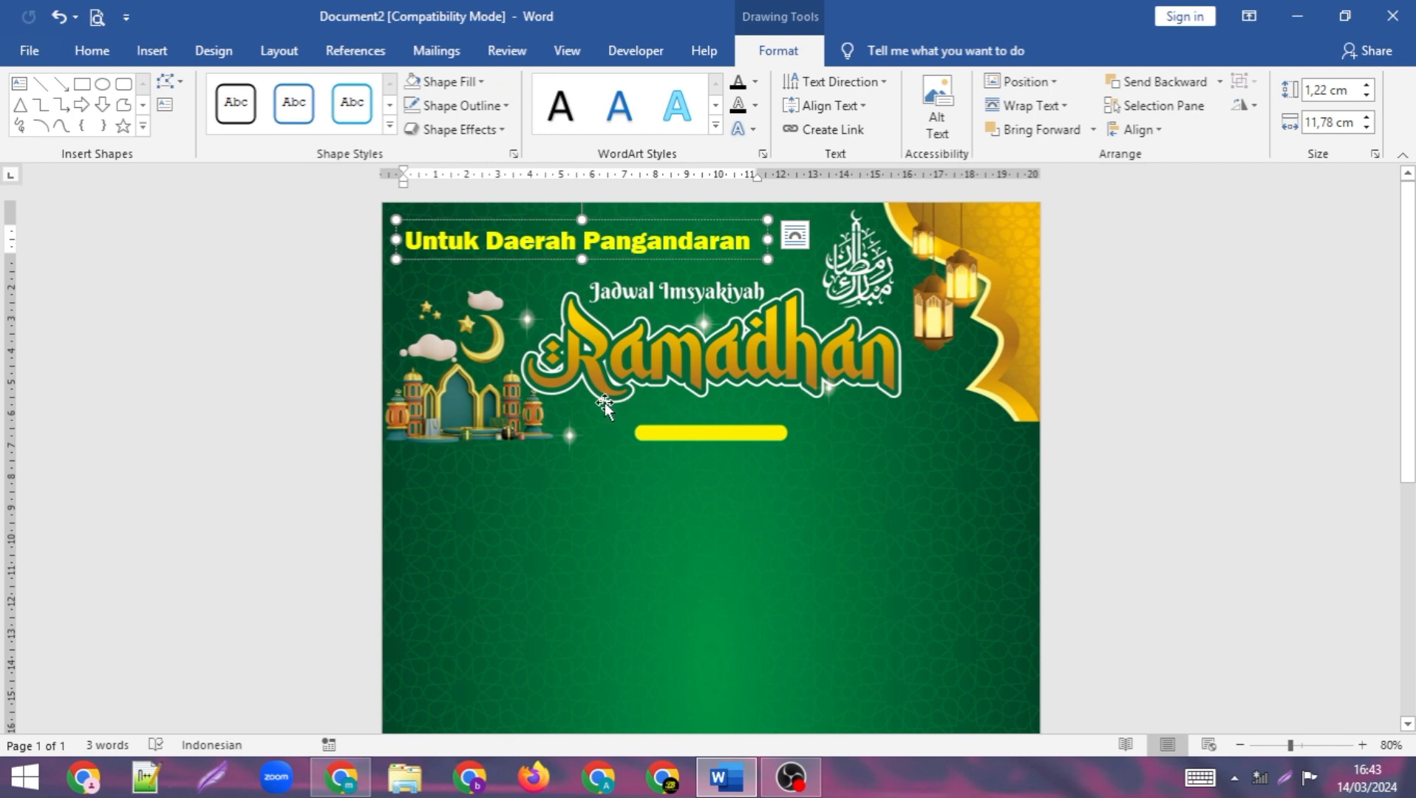
left_click(692, 429)
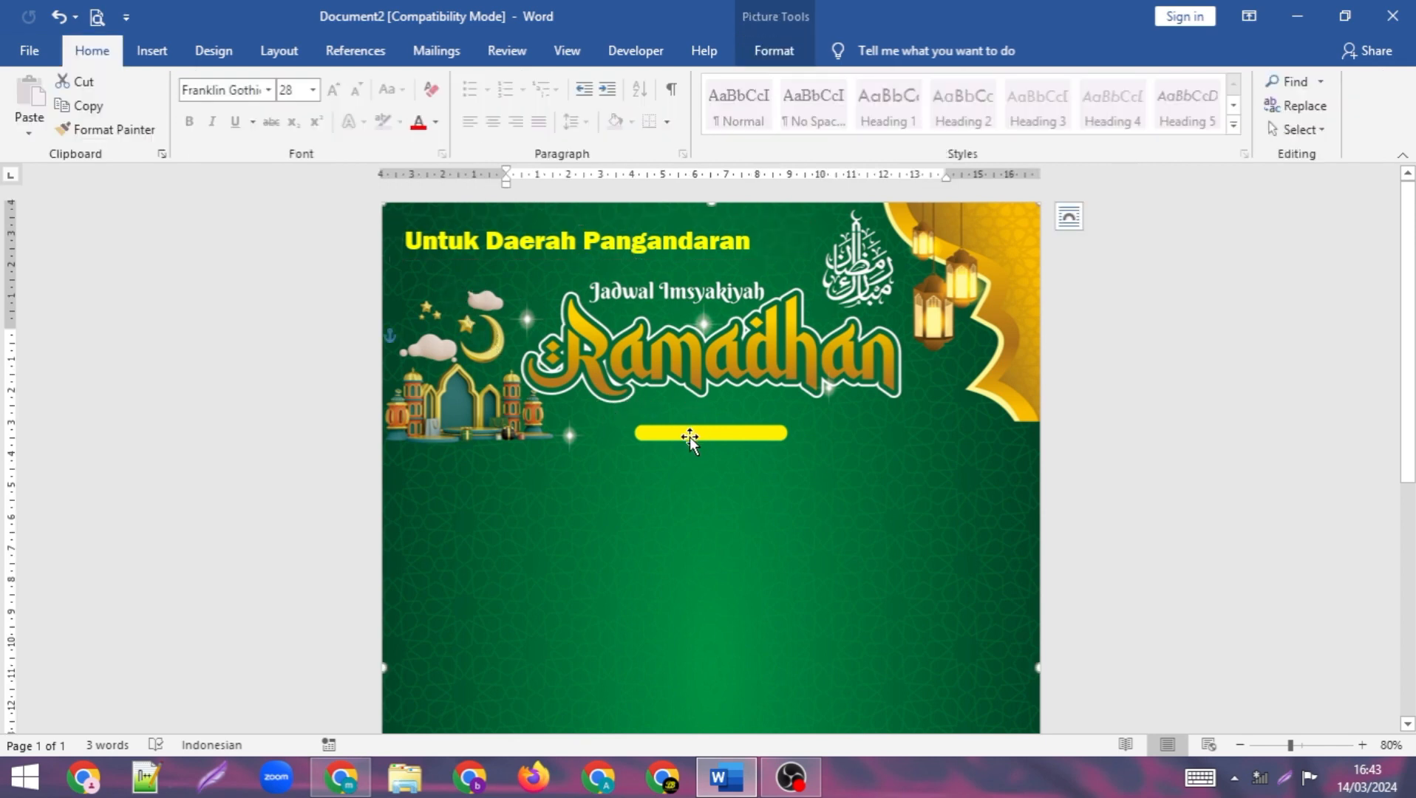
left_click(604, 245)
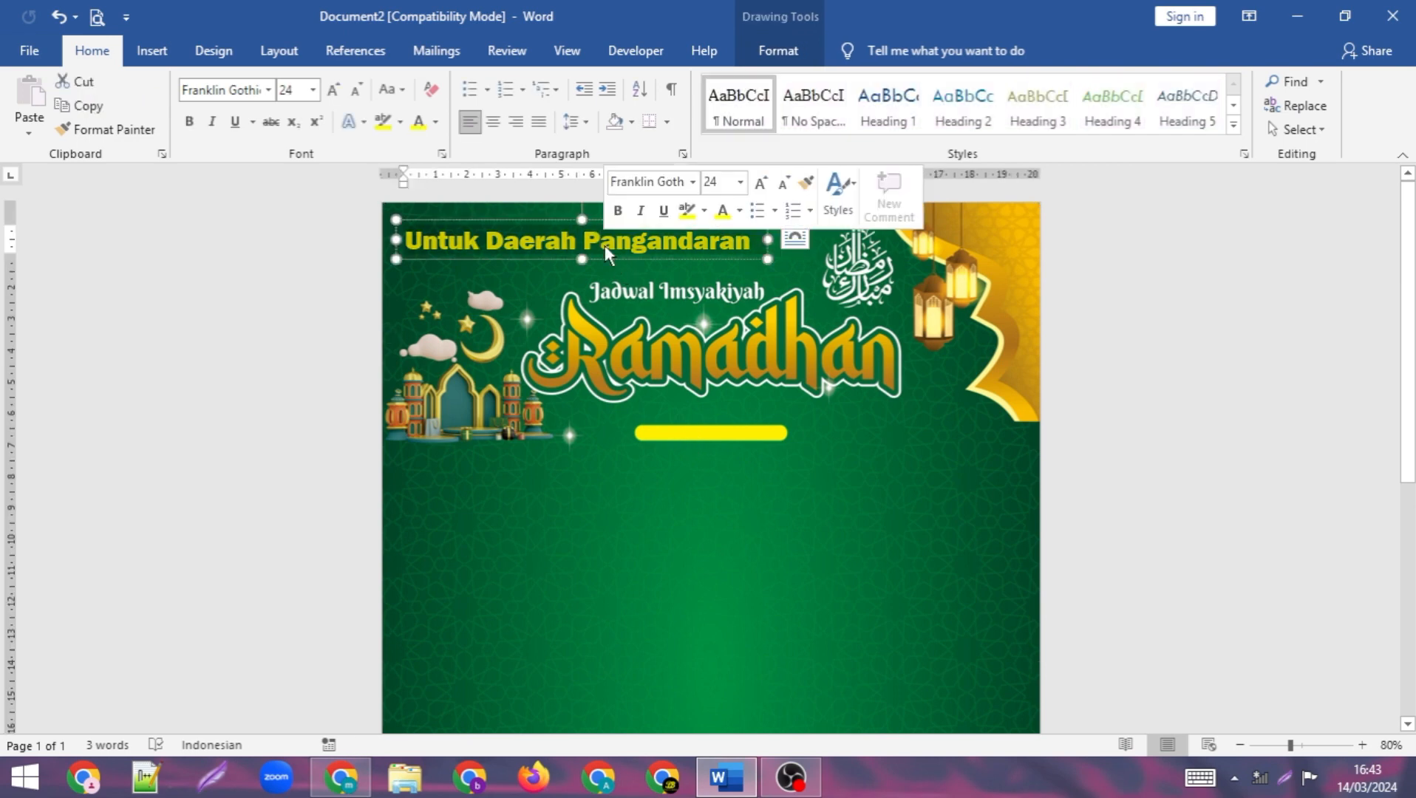
triple_click(604, 246)
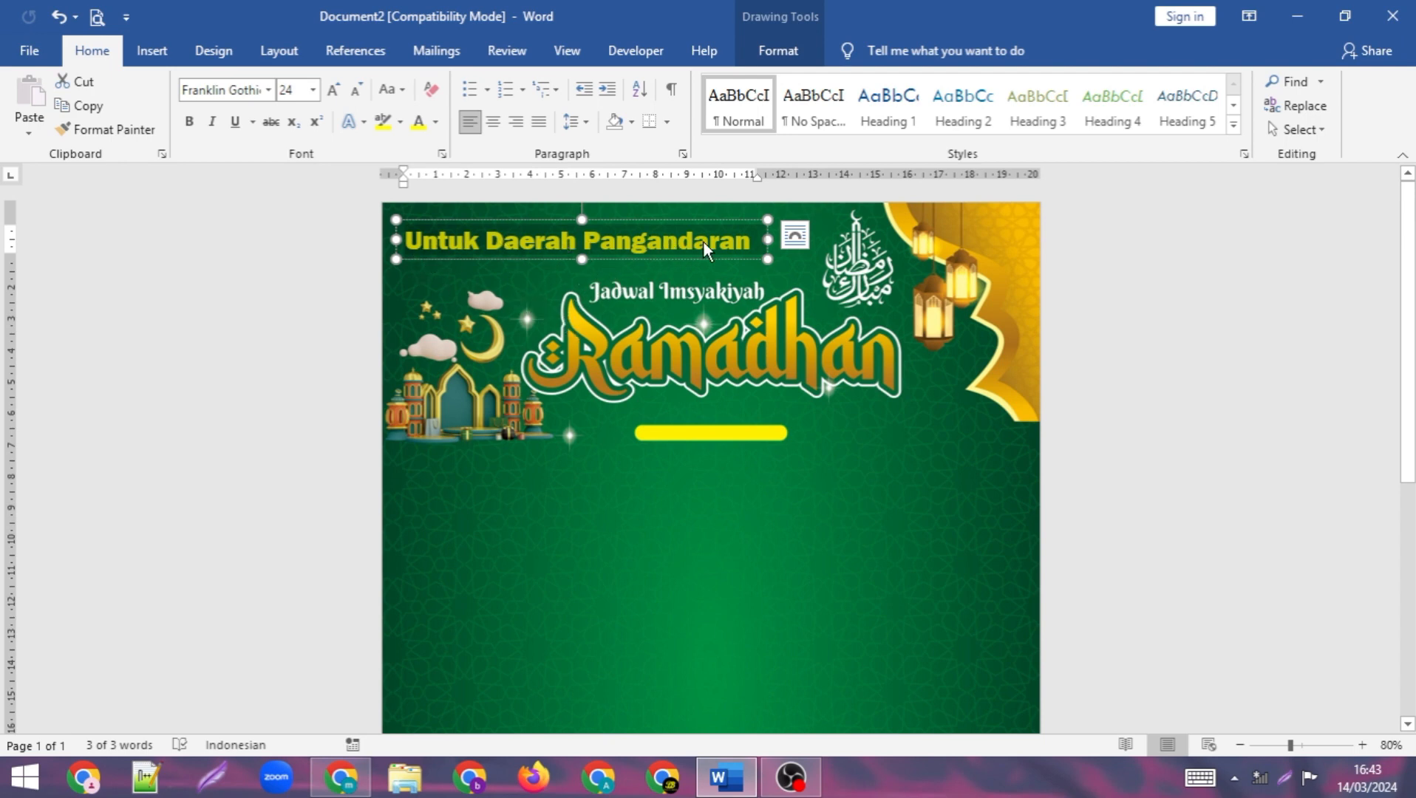
left_click(765, 53)
left_click(482, 83)
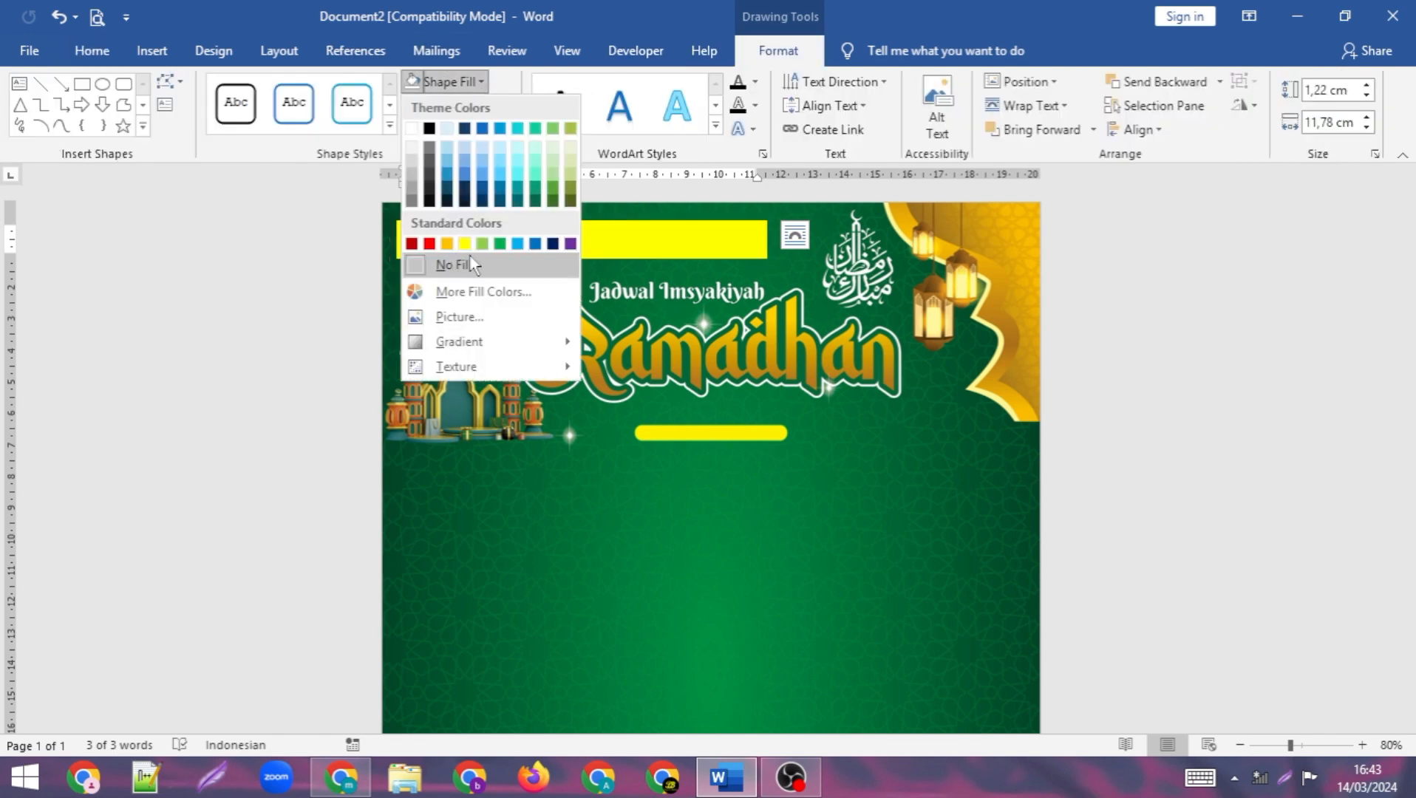
left_click(494, 264)
key("ctrl+z")
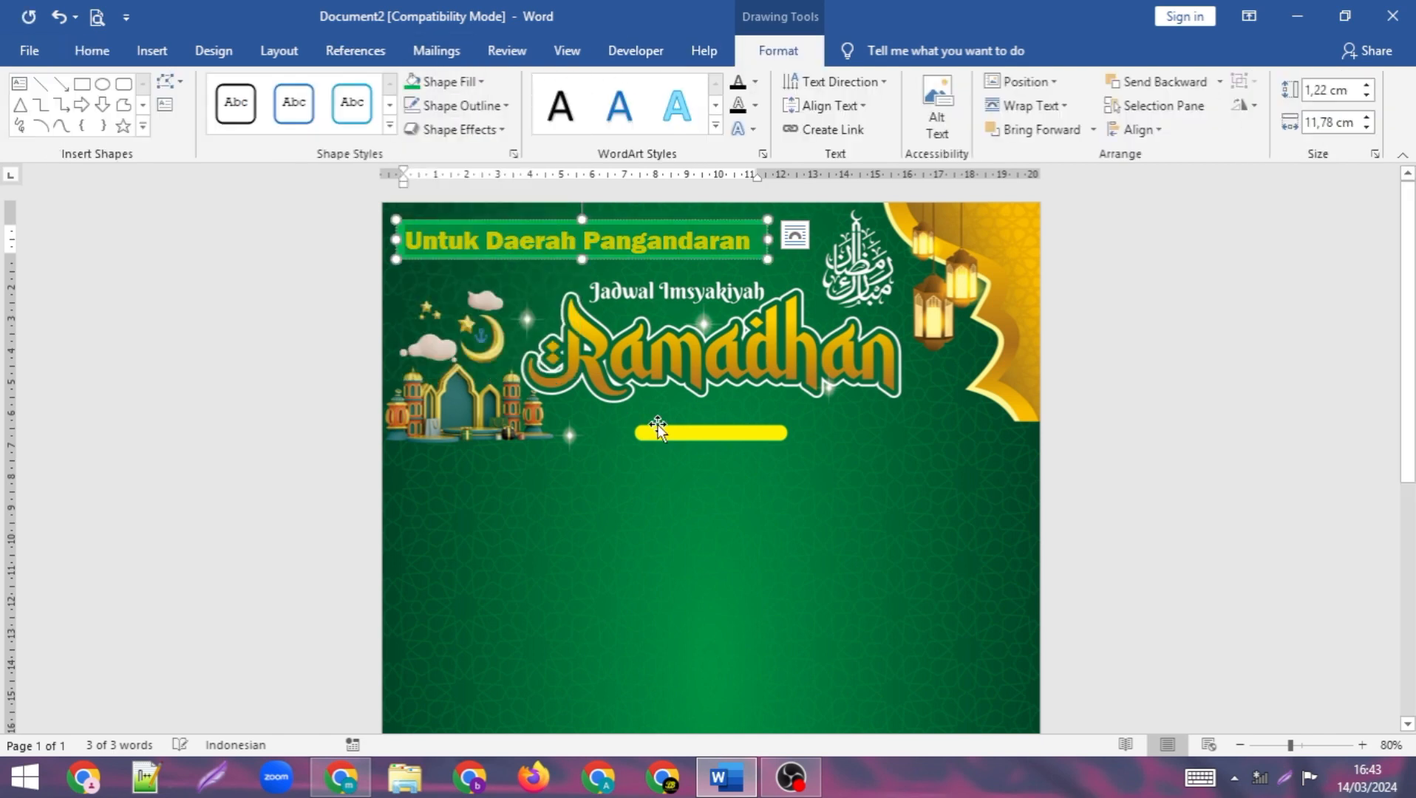
left_click(506, 107)
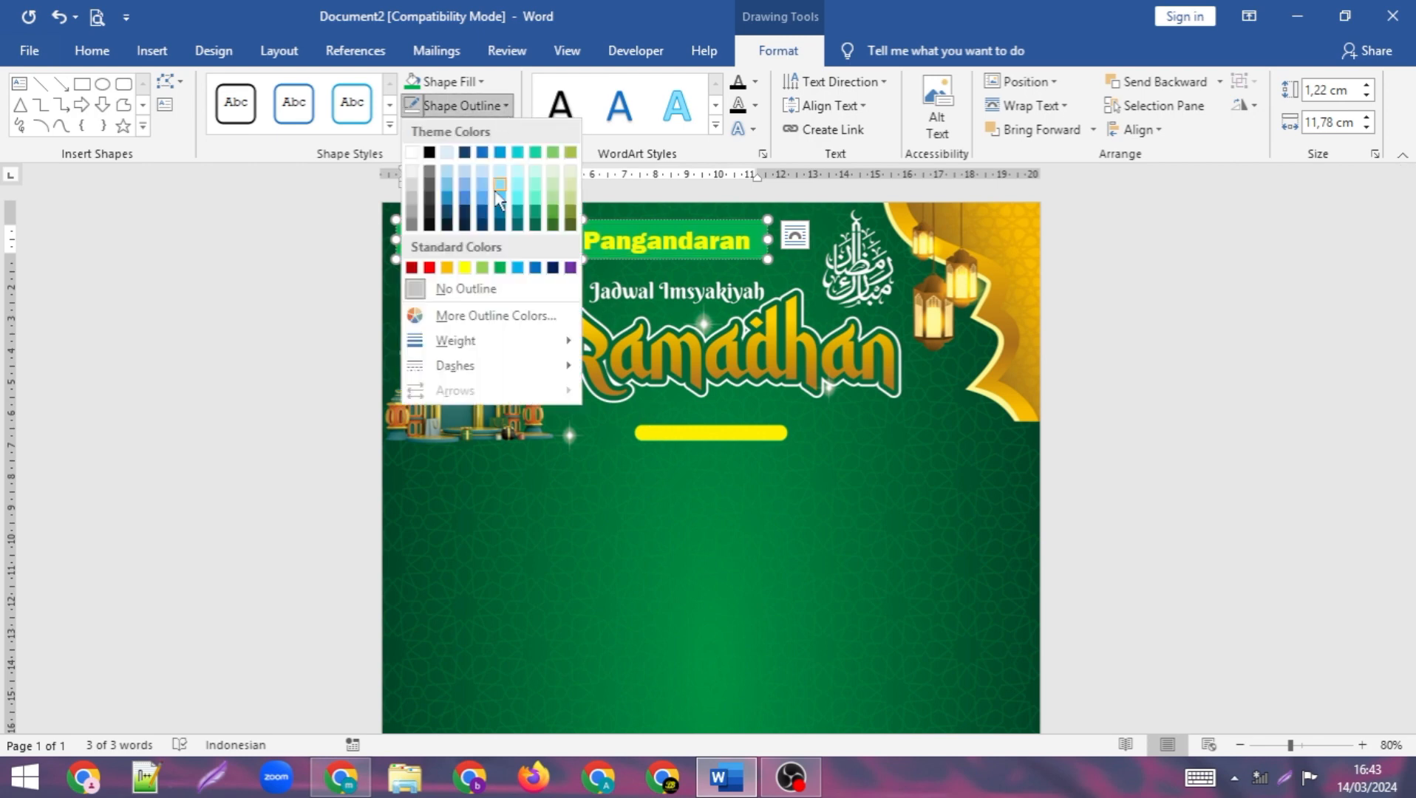
left_click(515, 269)
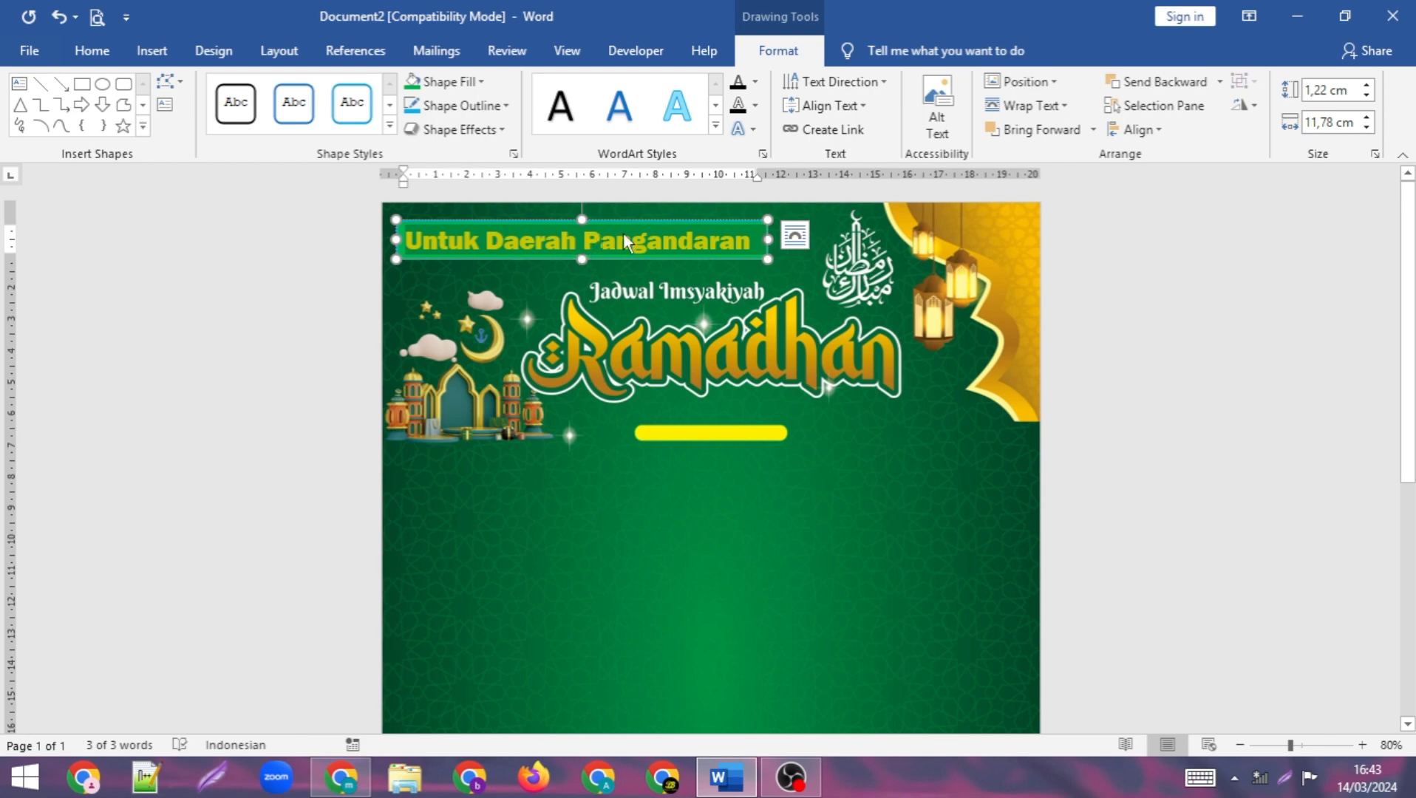
Move the "Untuk Daerah Pangandaran" text box below the yellow bar and give it an offset full reflection.
left_click(505, 130)
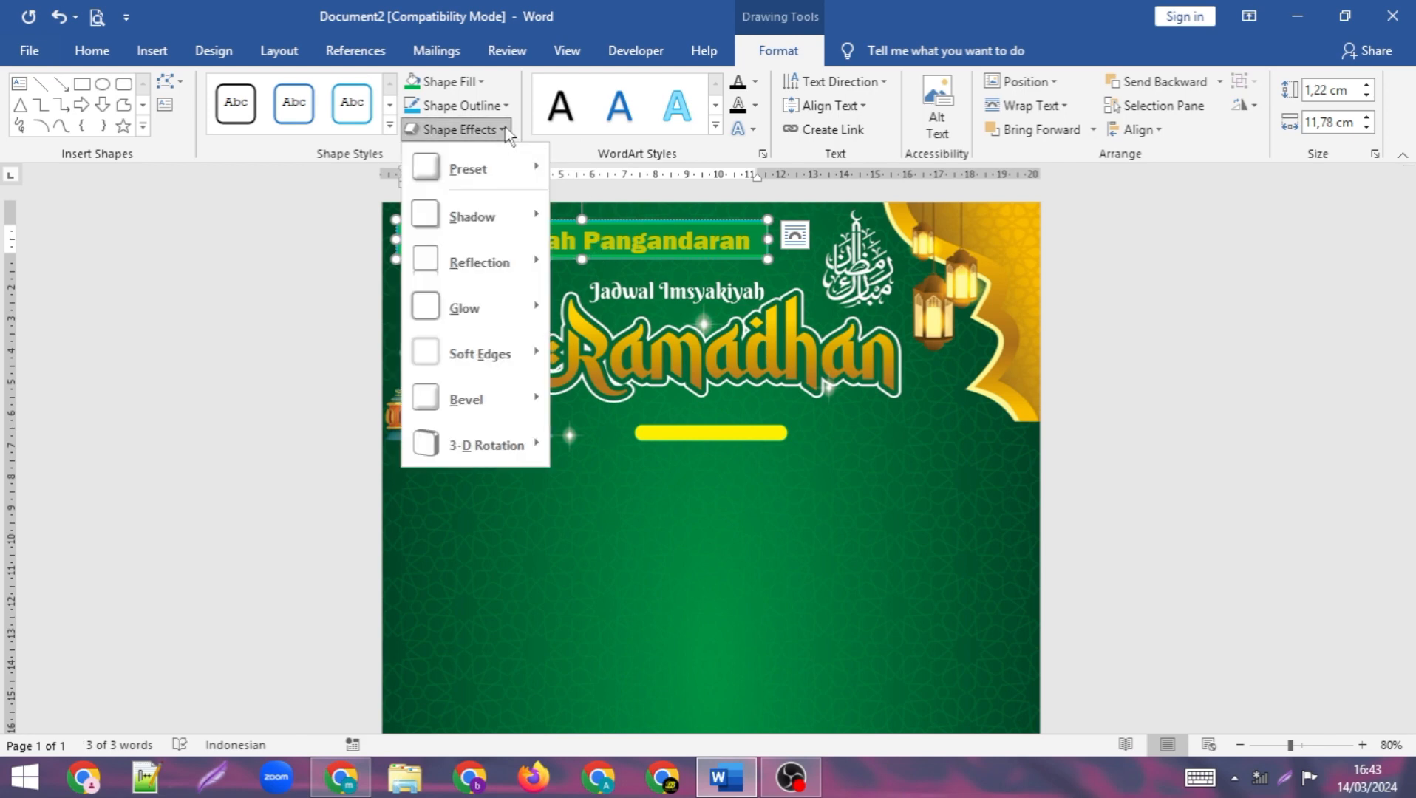
mouse_move(504, 159)
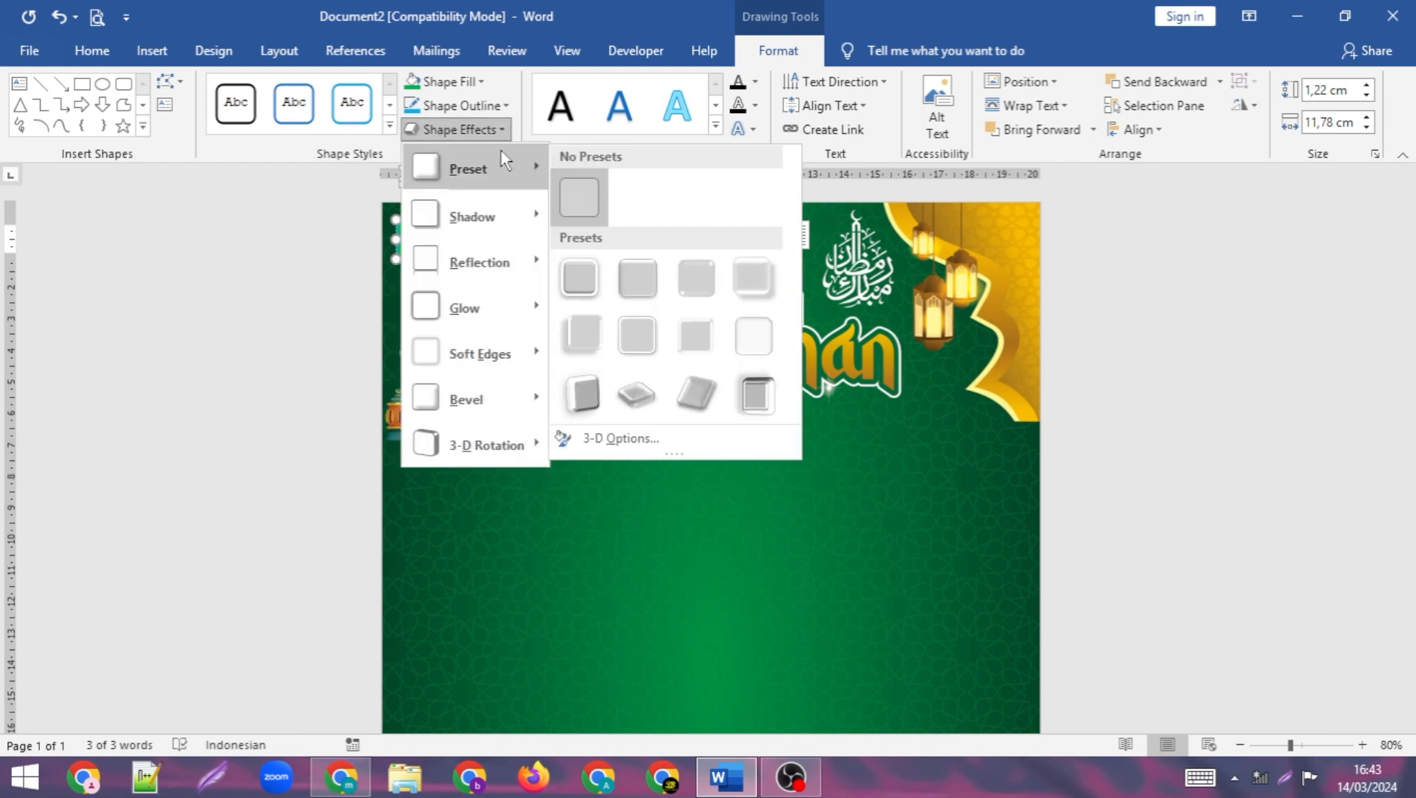
left_click(683, 221)
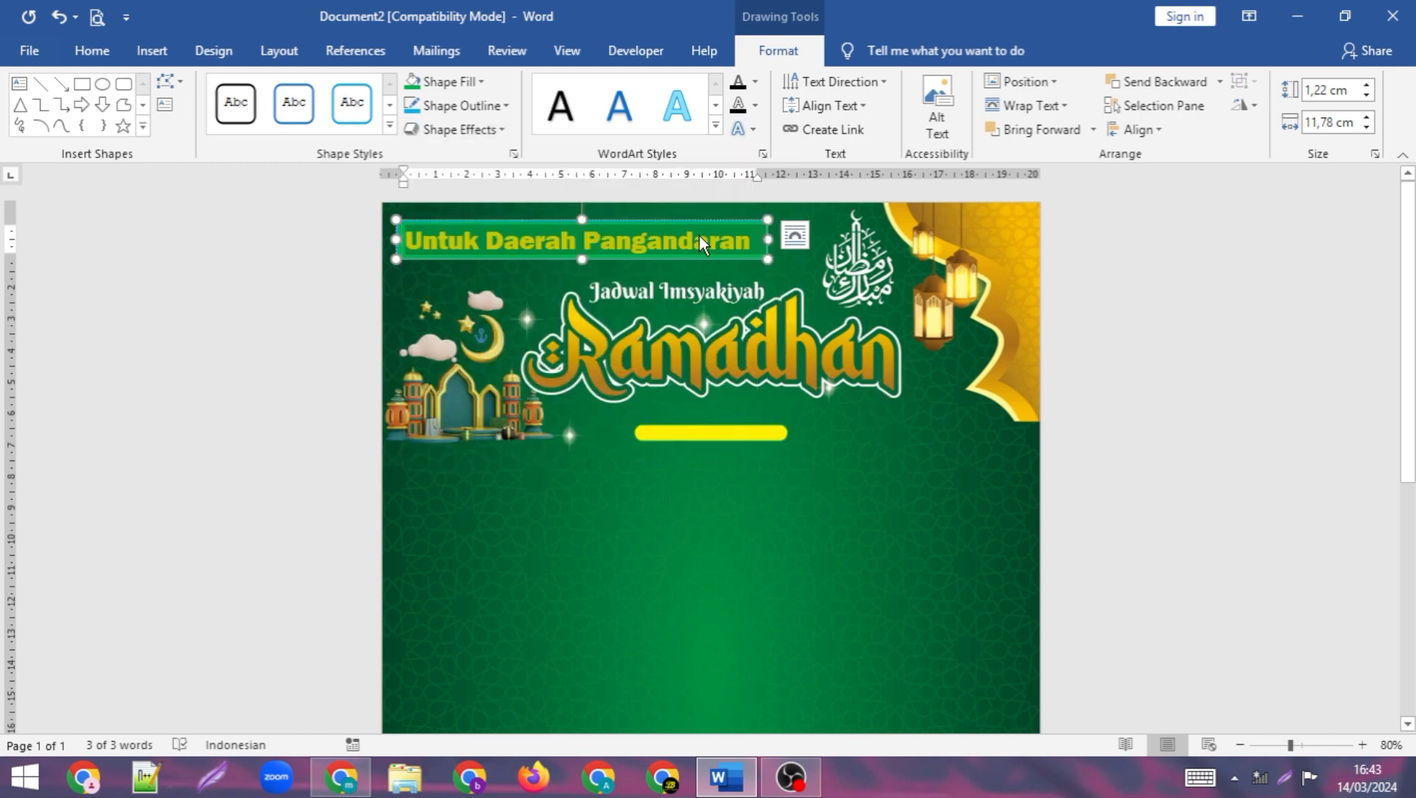
left_click_drag(682, 216, 946, 495)
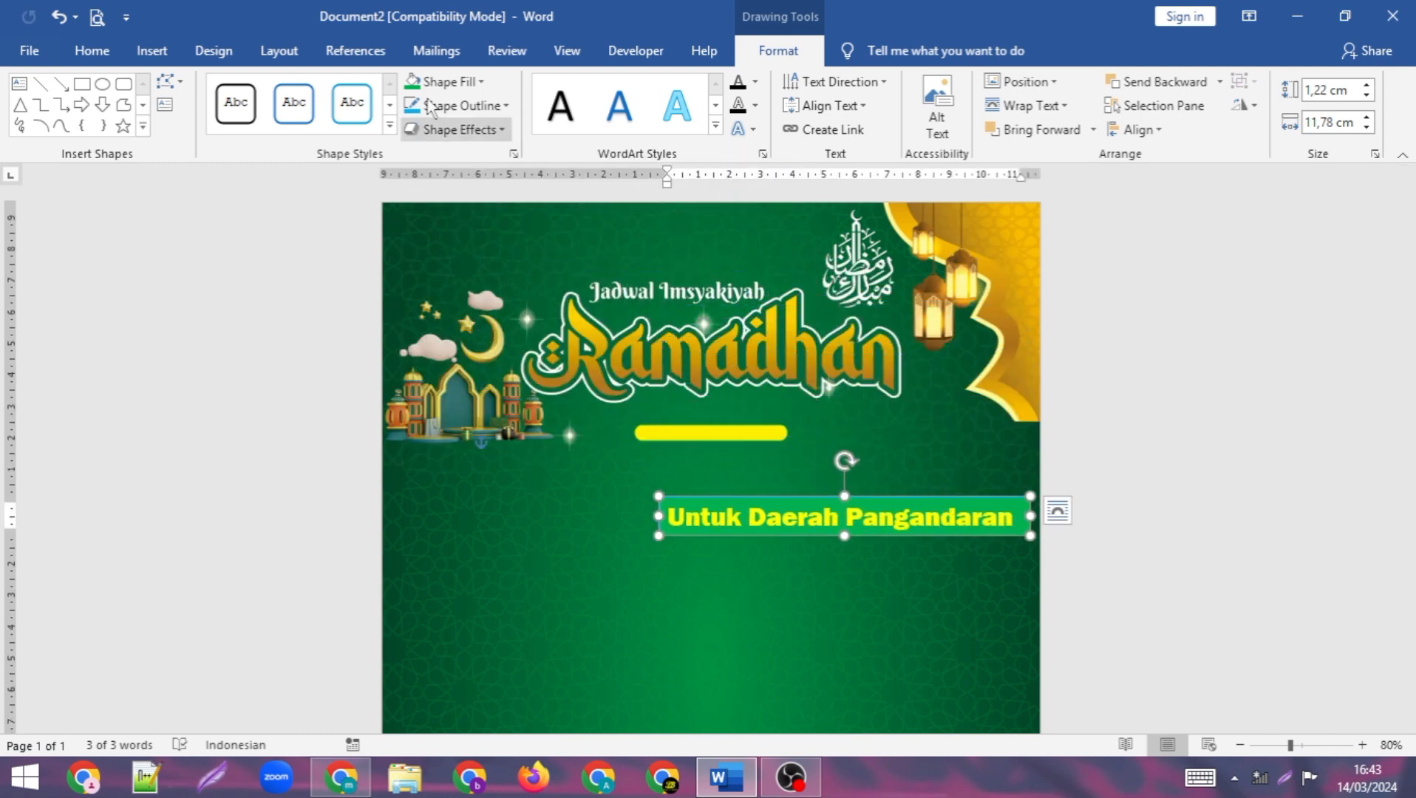
left_click(456, 130)
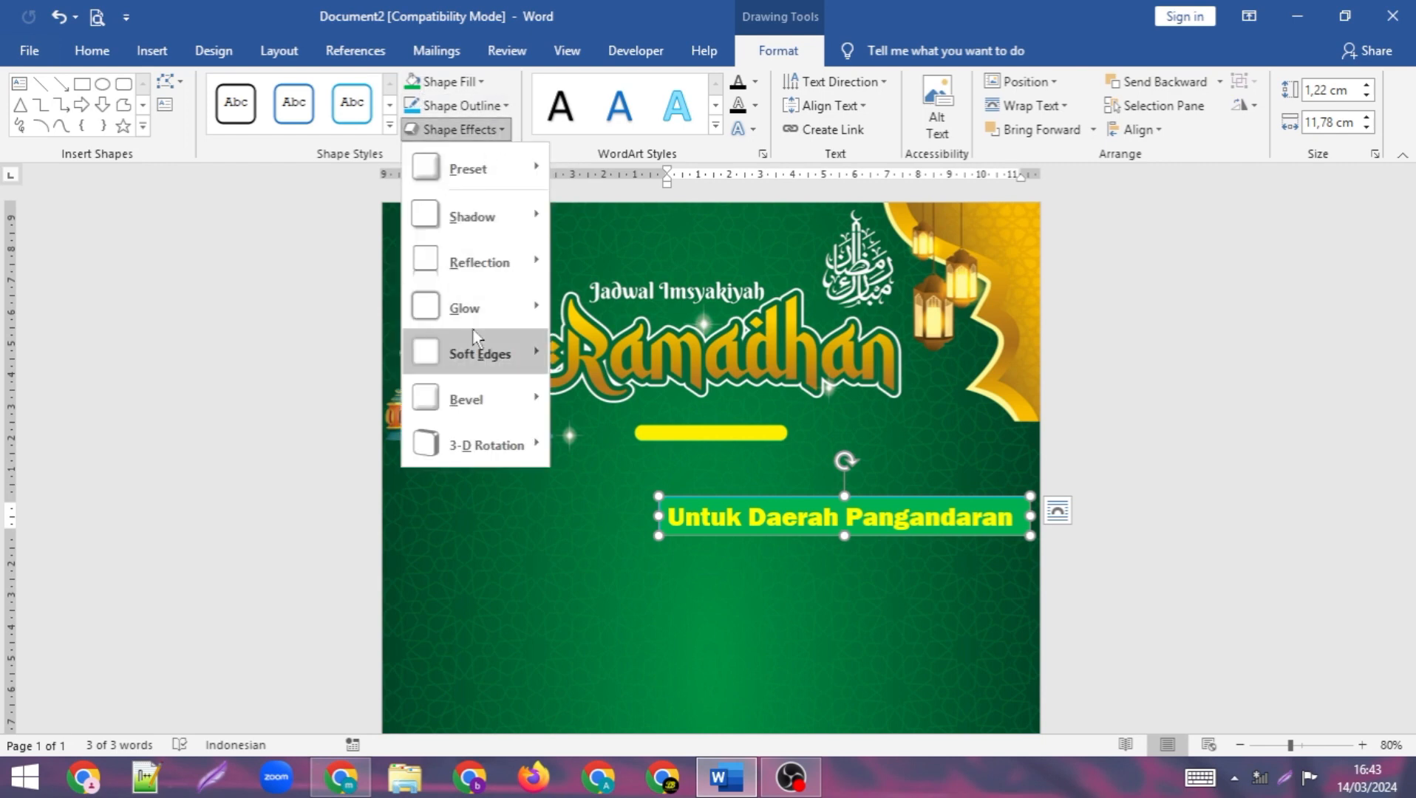
mouse_move(499, 177)
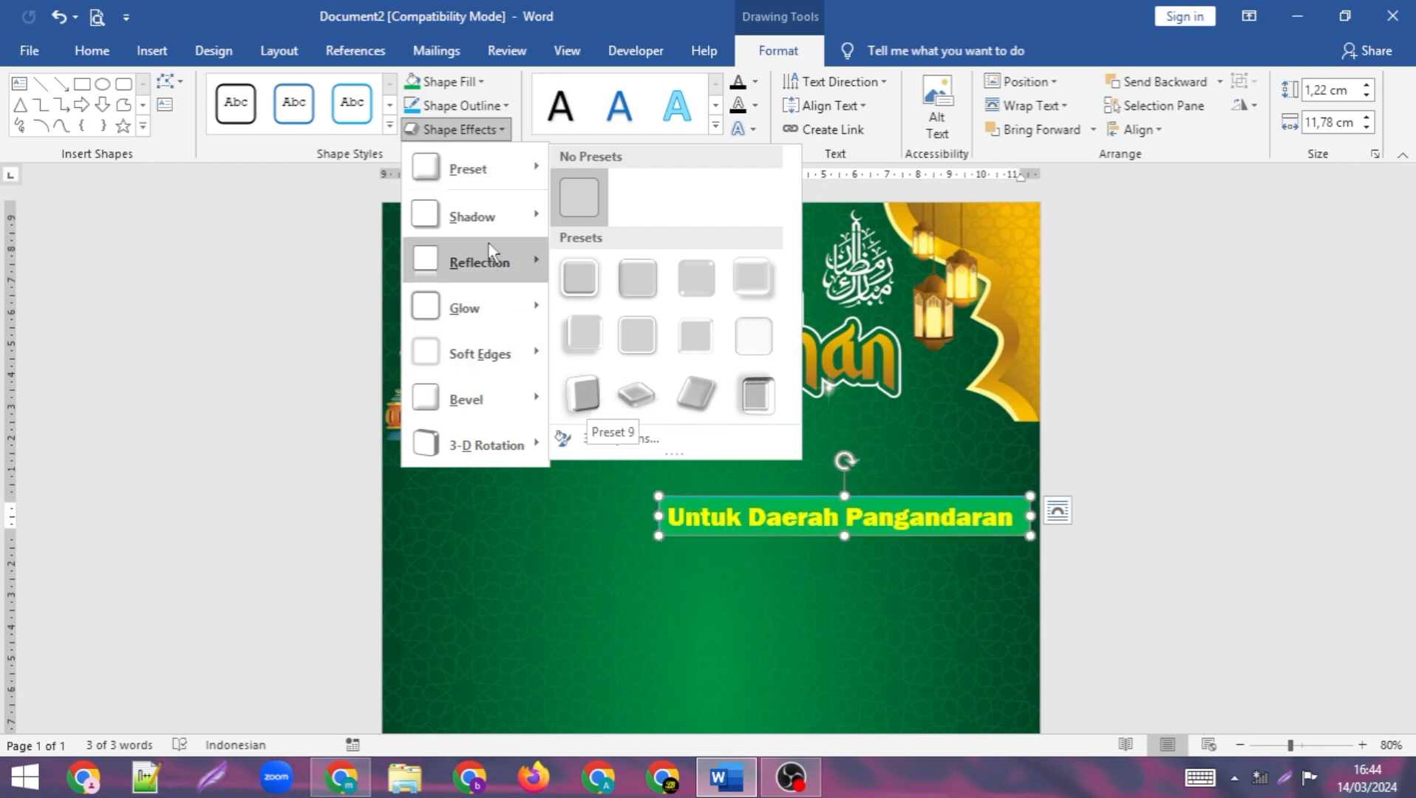
mouse_move(495, 233)
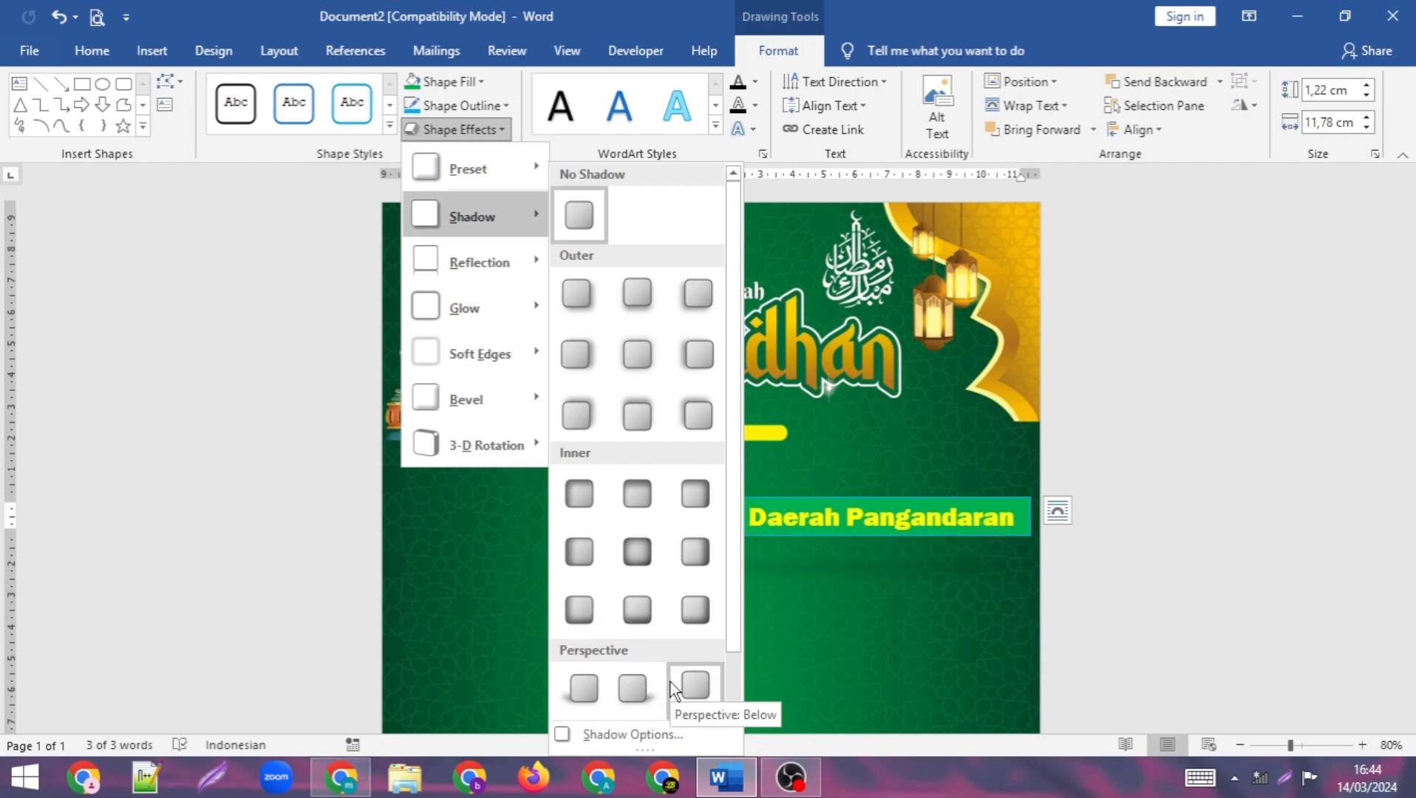
mouse_move(515, 272)
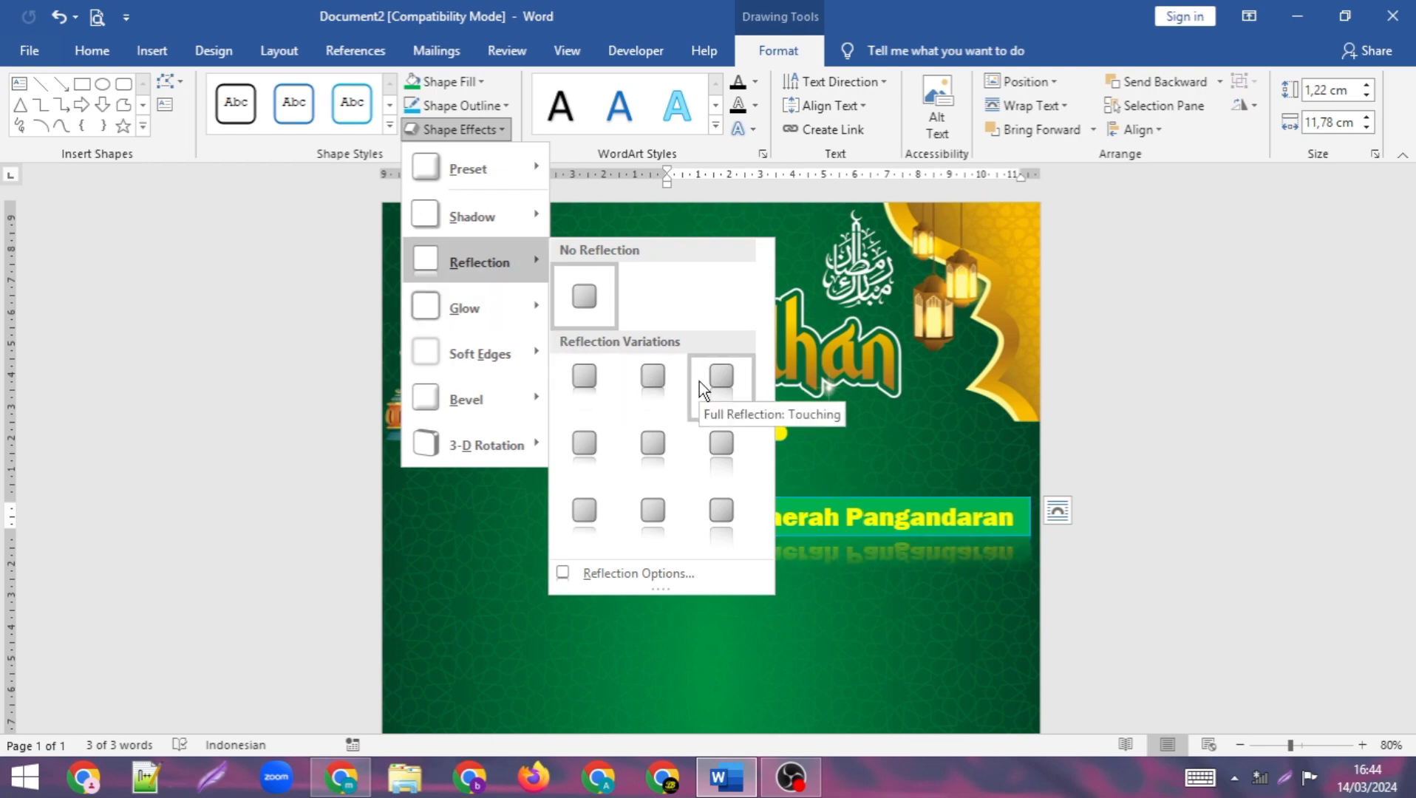
left_click(725, 510)
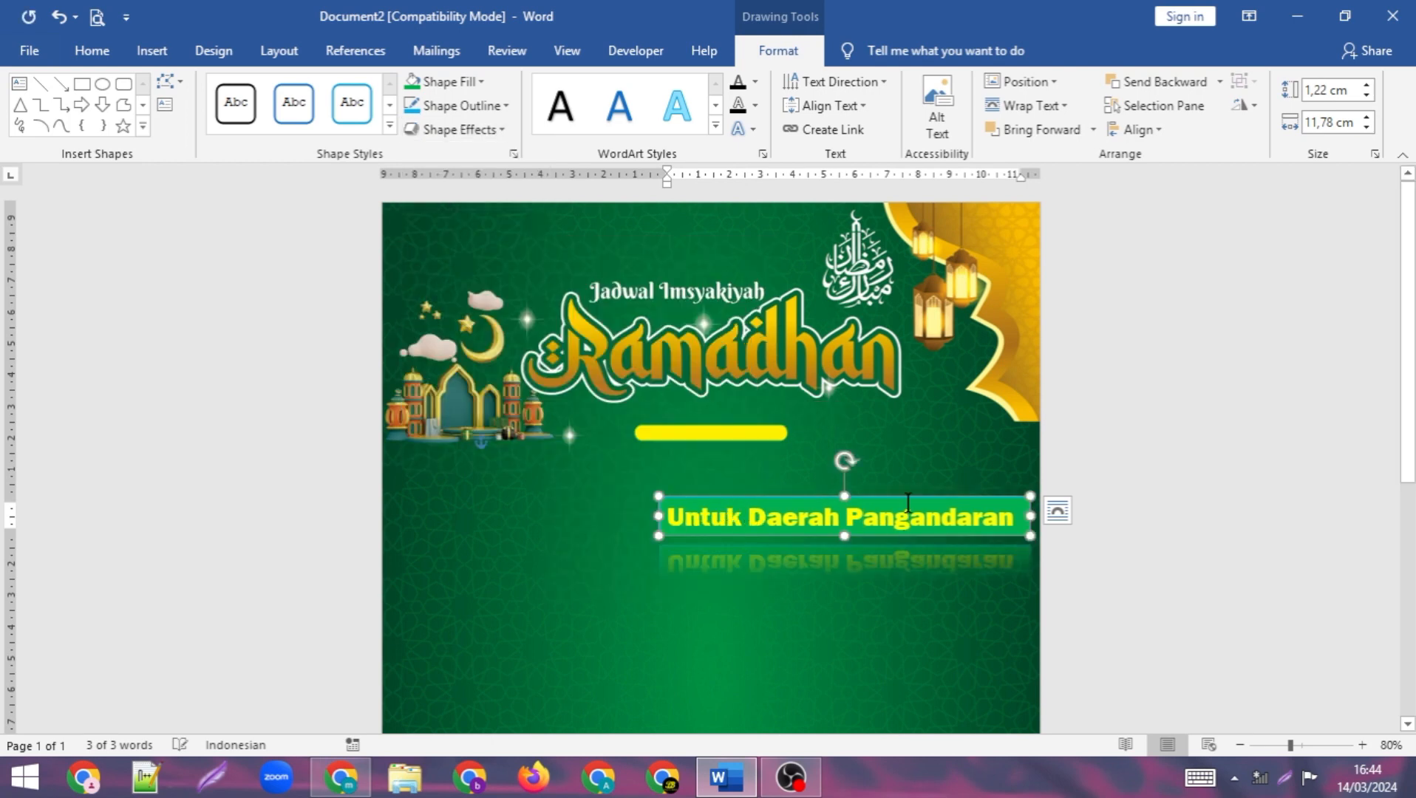
Try the reflected text box at the page's upper edge and bring it back below the yellow bar.
left_click_drag(907, 493, 794, 338)
left_click(656, 210)
key("ctrl+z")
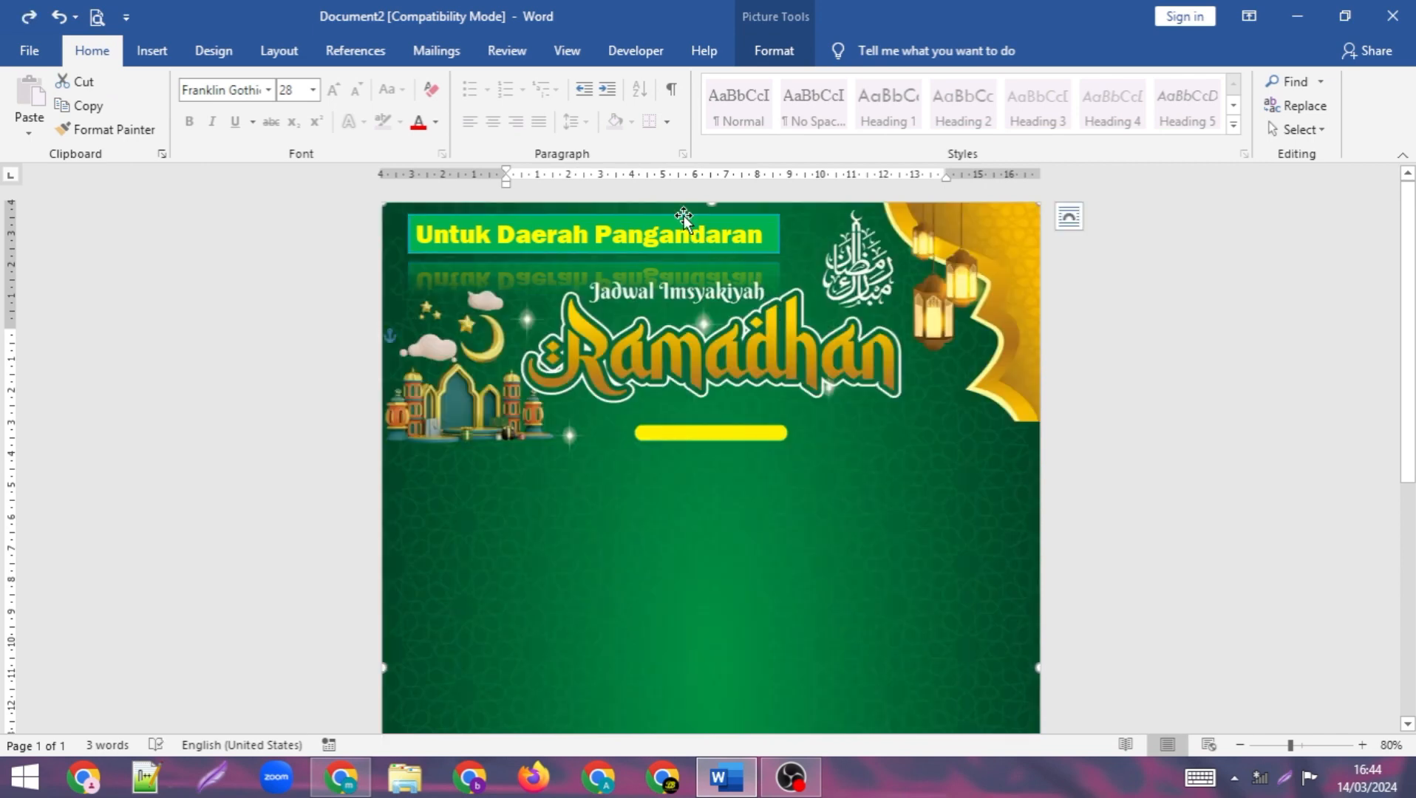
left_click(684, 216)
left_click_drag(684, 216, 934, 466)
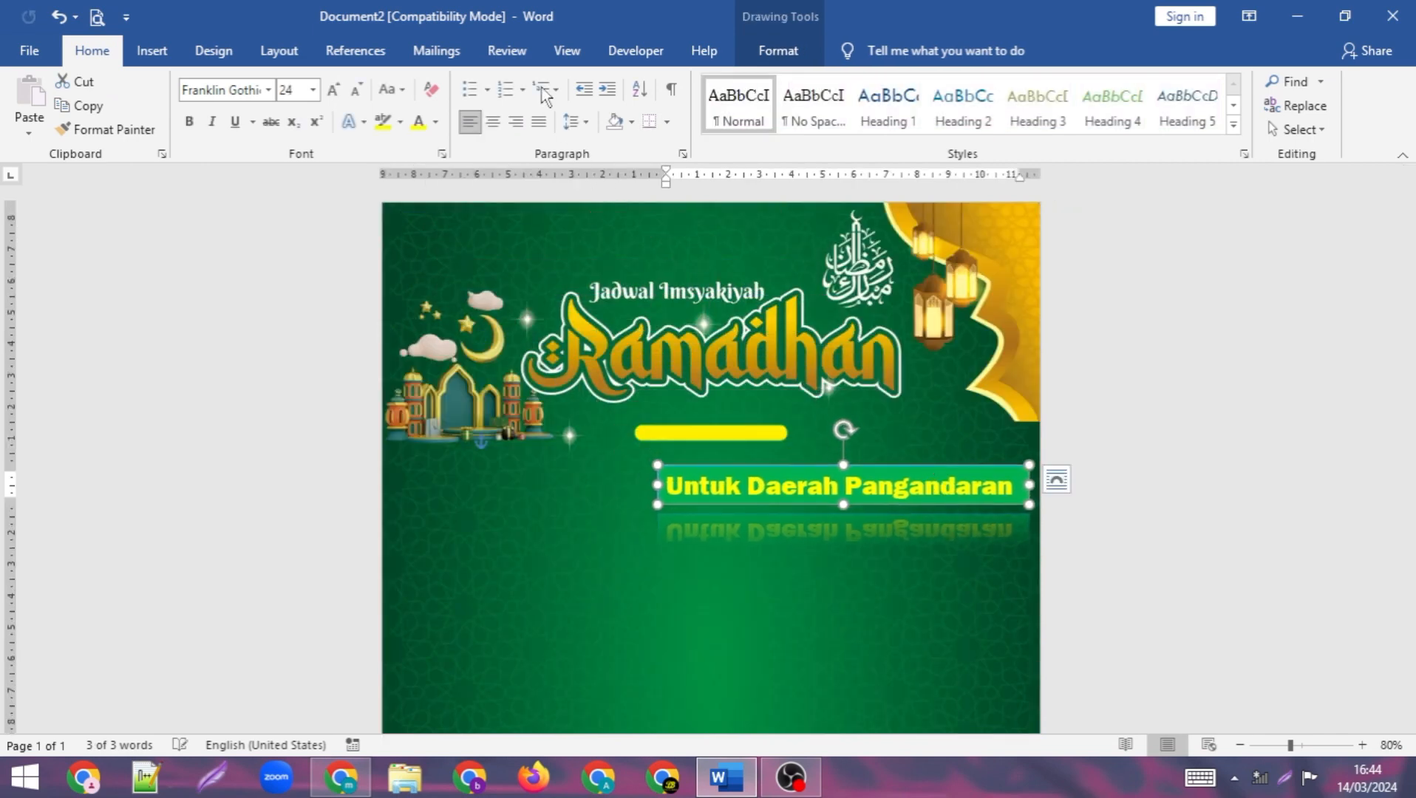
Give the text box a turquoise glow of the second-widest size, without a shadow.
left_click(779, 50)
left_click(458, 129)
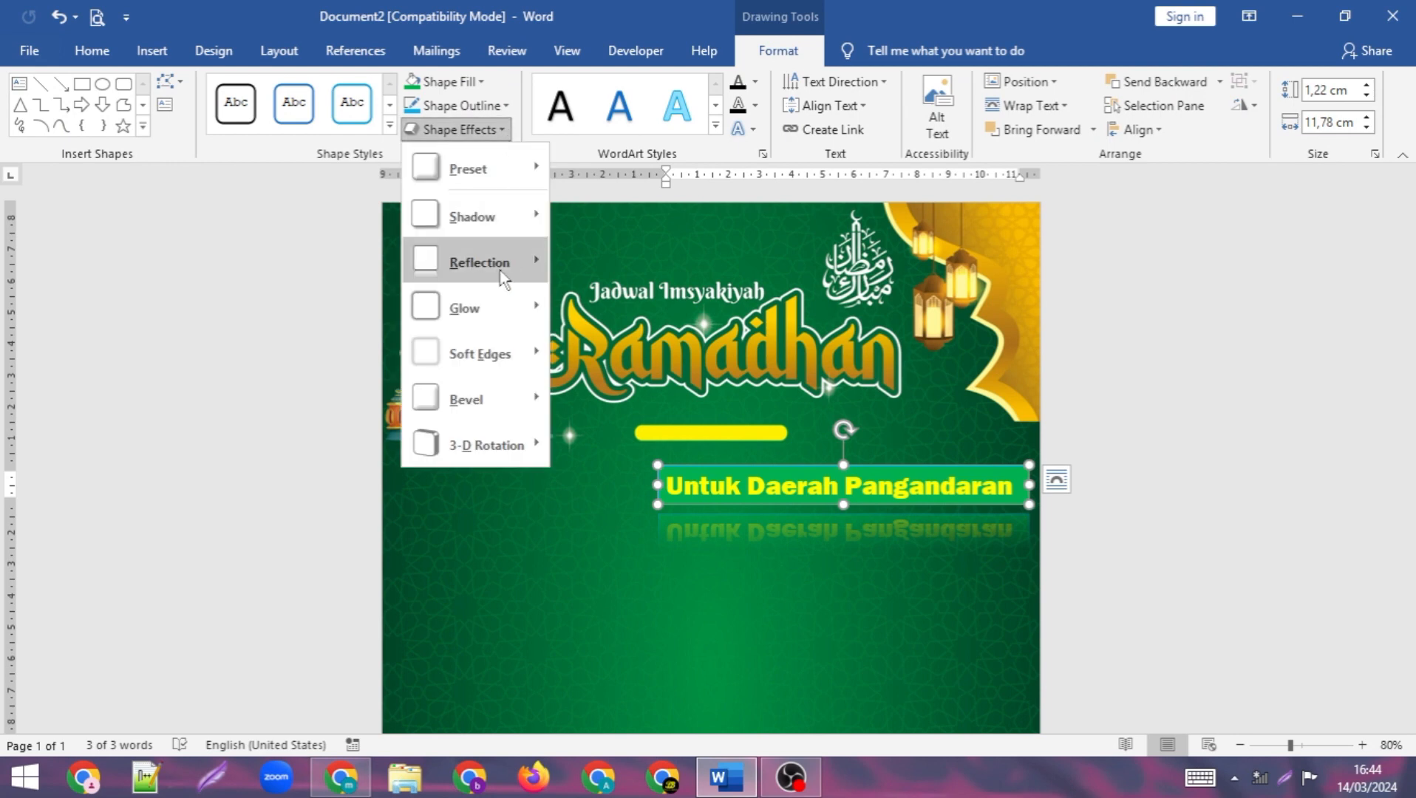
mouse_move(491, 448)
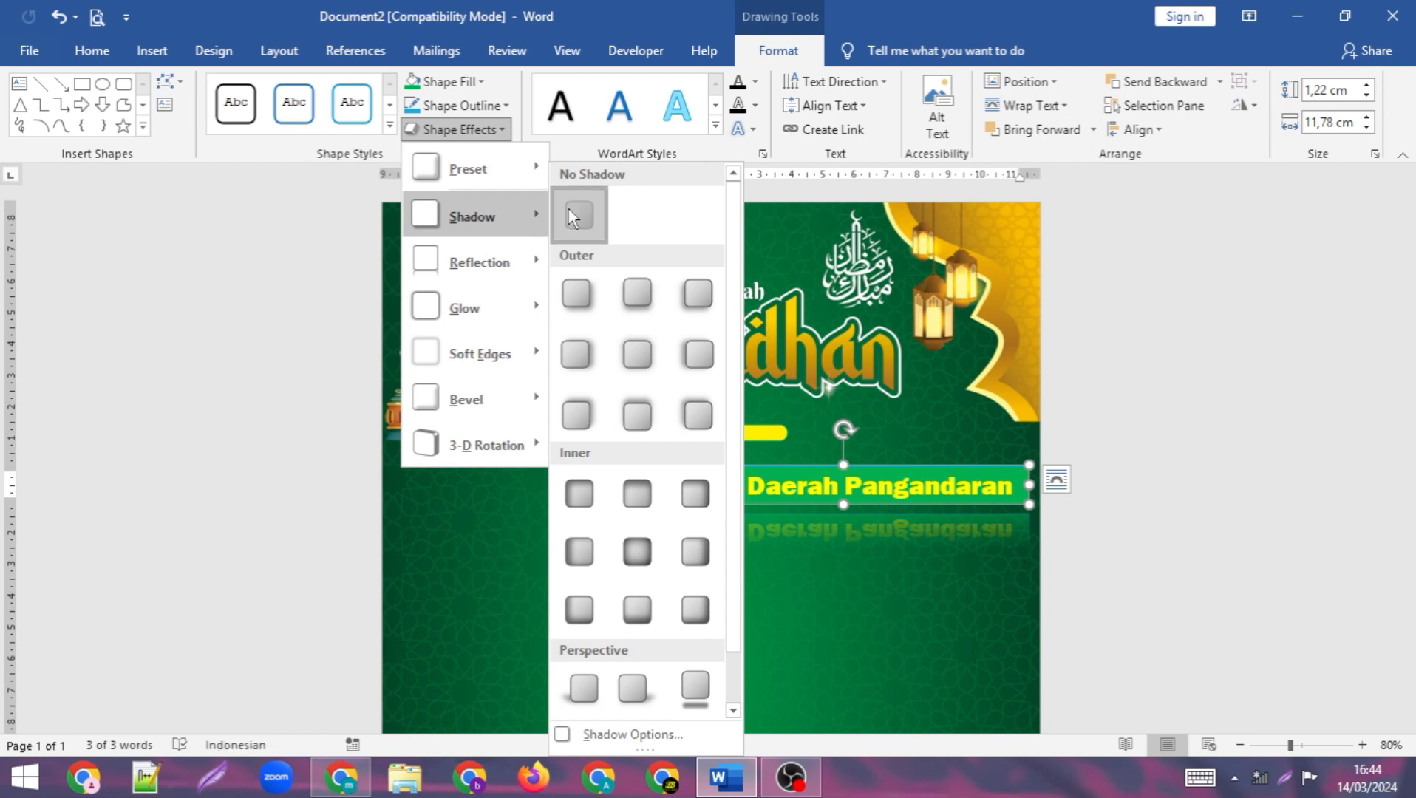
left_click(569, 216)
left_click(462, 106)
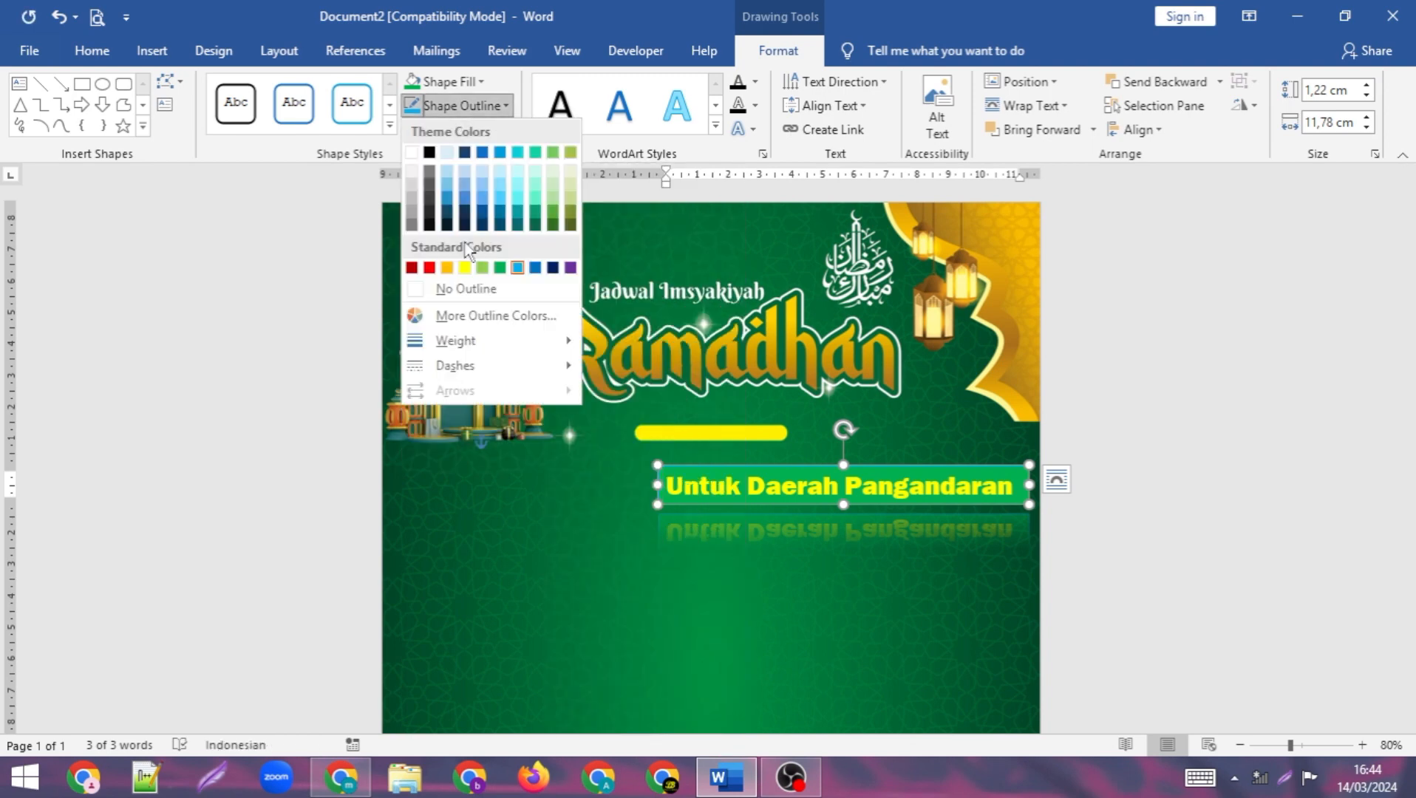
left_click(464, 108)
left_click(473, 130)
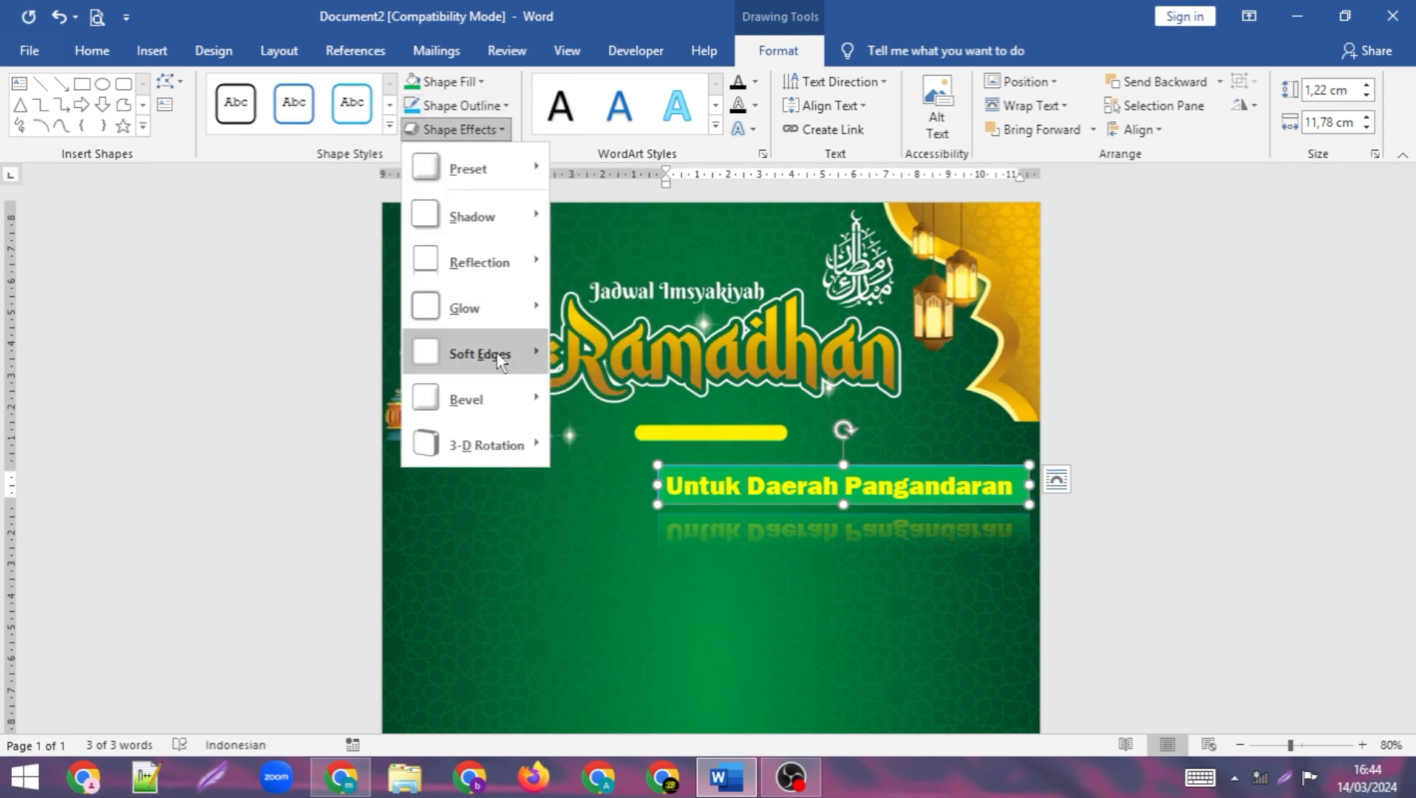
mouse_move(501, 360)
mouse_move(500, 306)
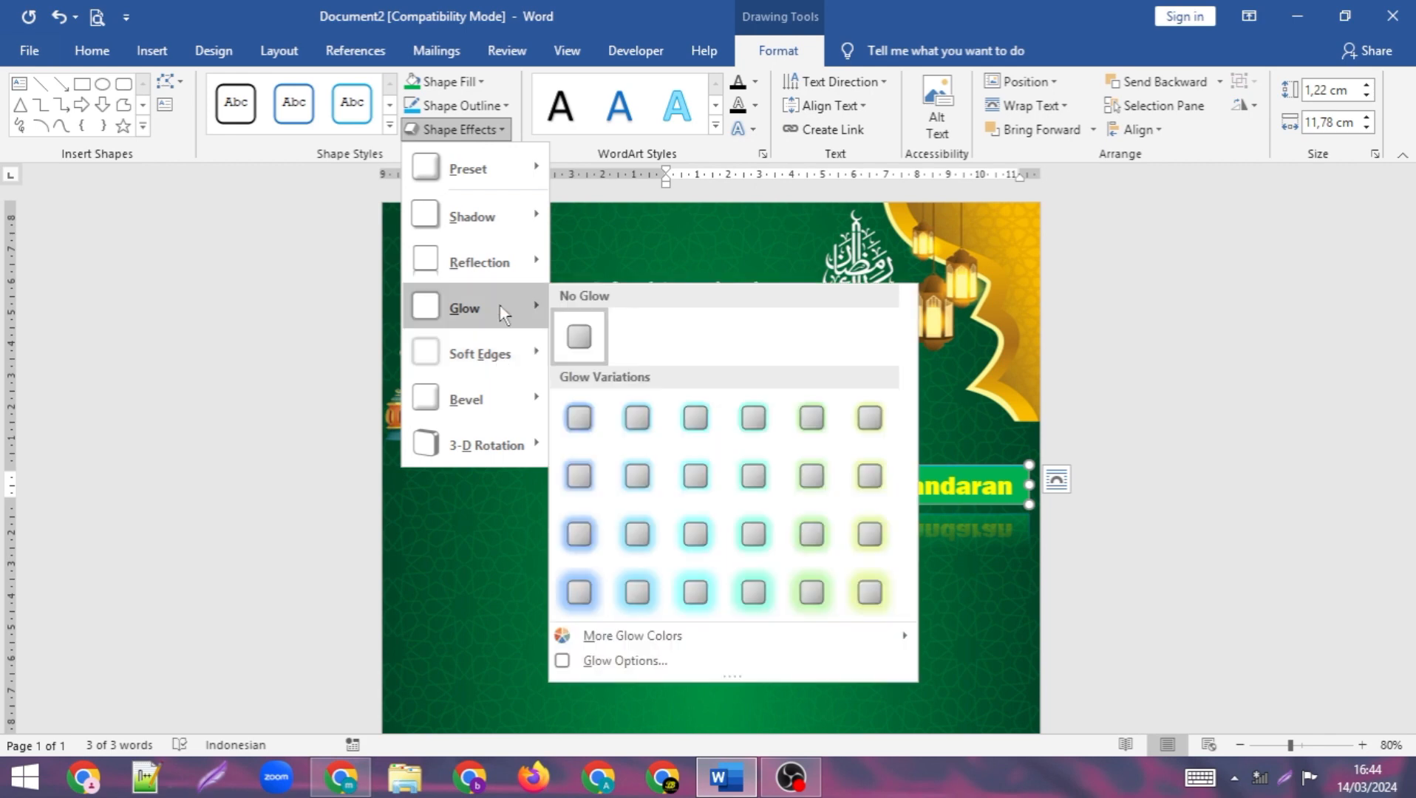
left_click(702, 538)
Remove the text box's reflection and move it back to the page's upper edge, above "Jadwal Imsyakiyah".
left_click(463, 107)
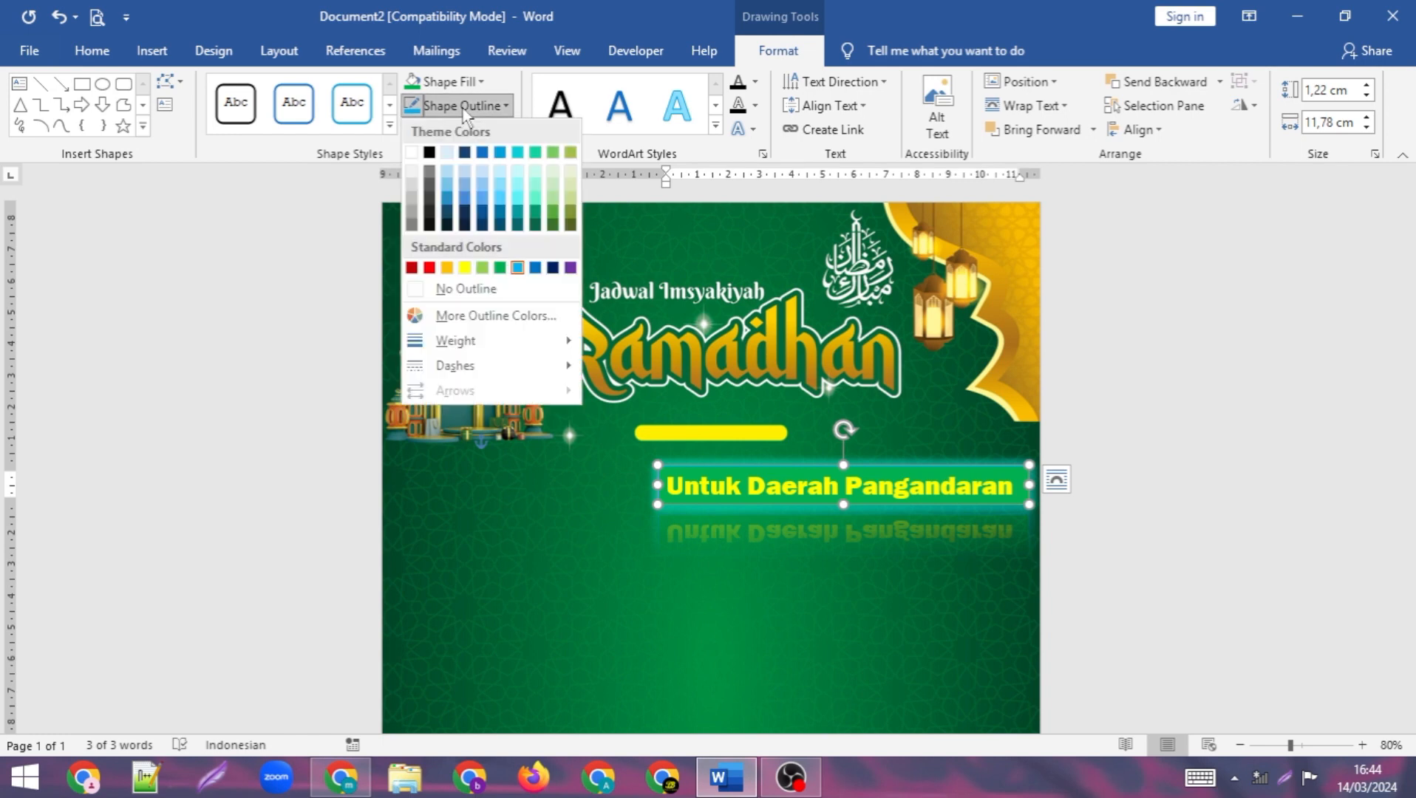
left_click(458, 129)
left_click(458, 130)
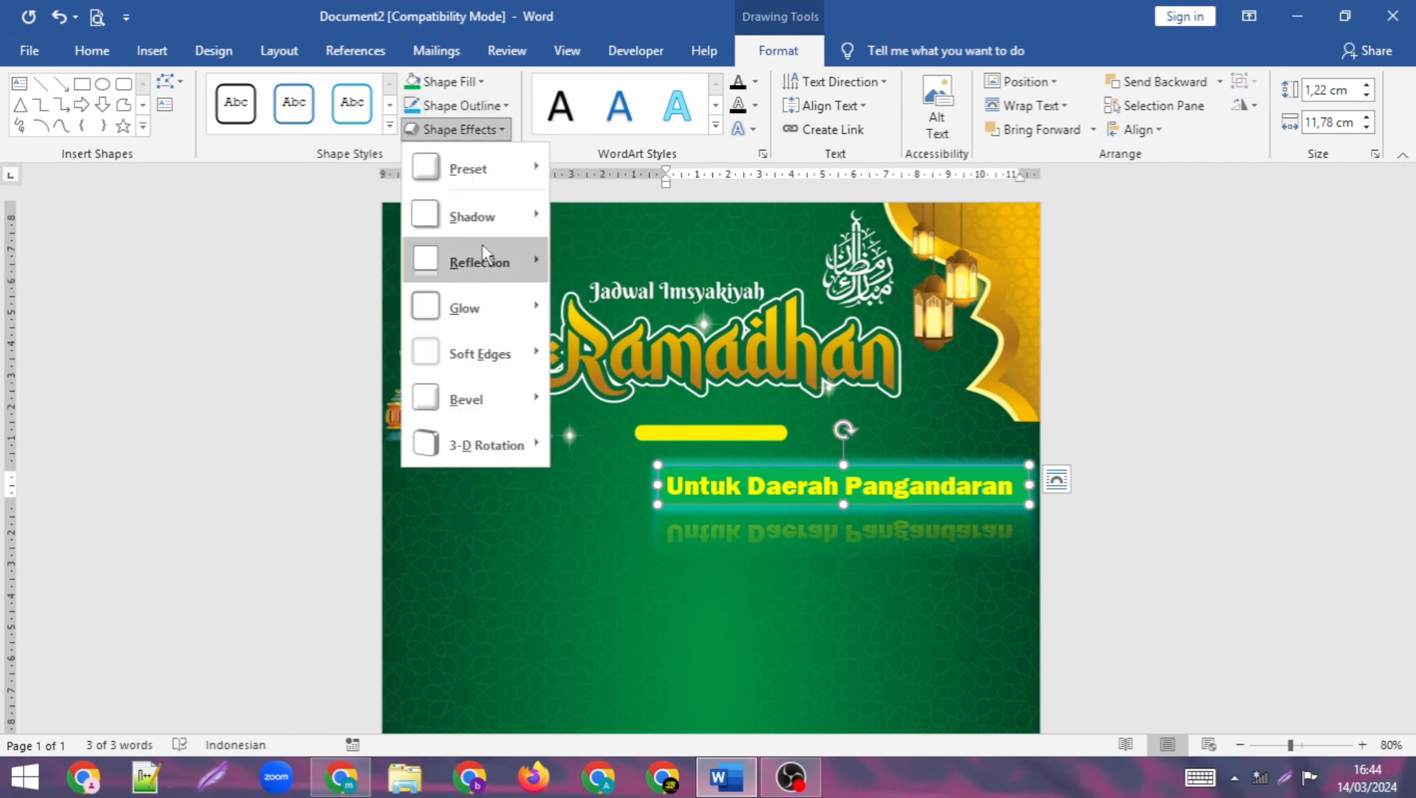
mouse_move(484, 266)
left_click(594, 302)
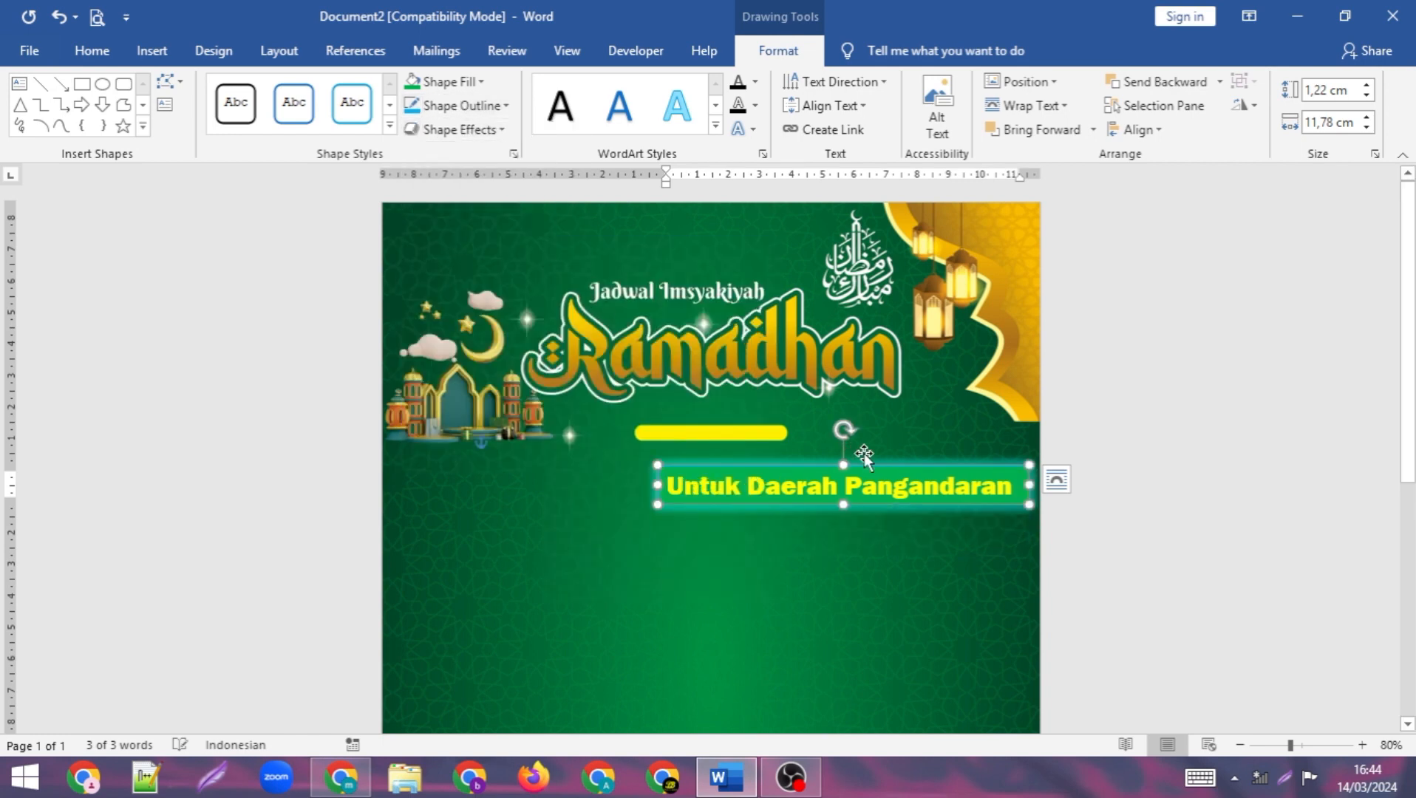
left_click_drag(846, 441, 594, 198)
left_click(879, 478)
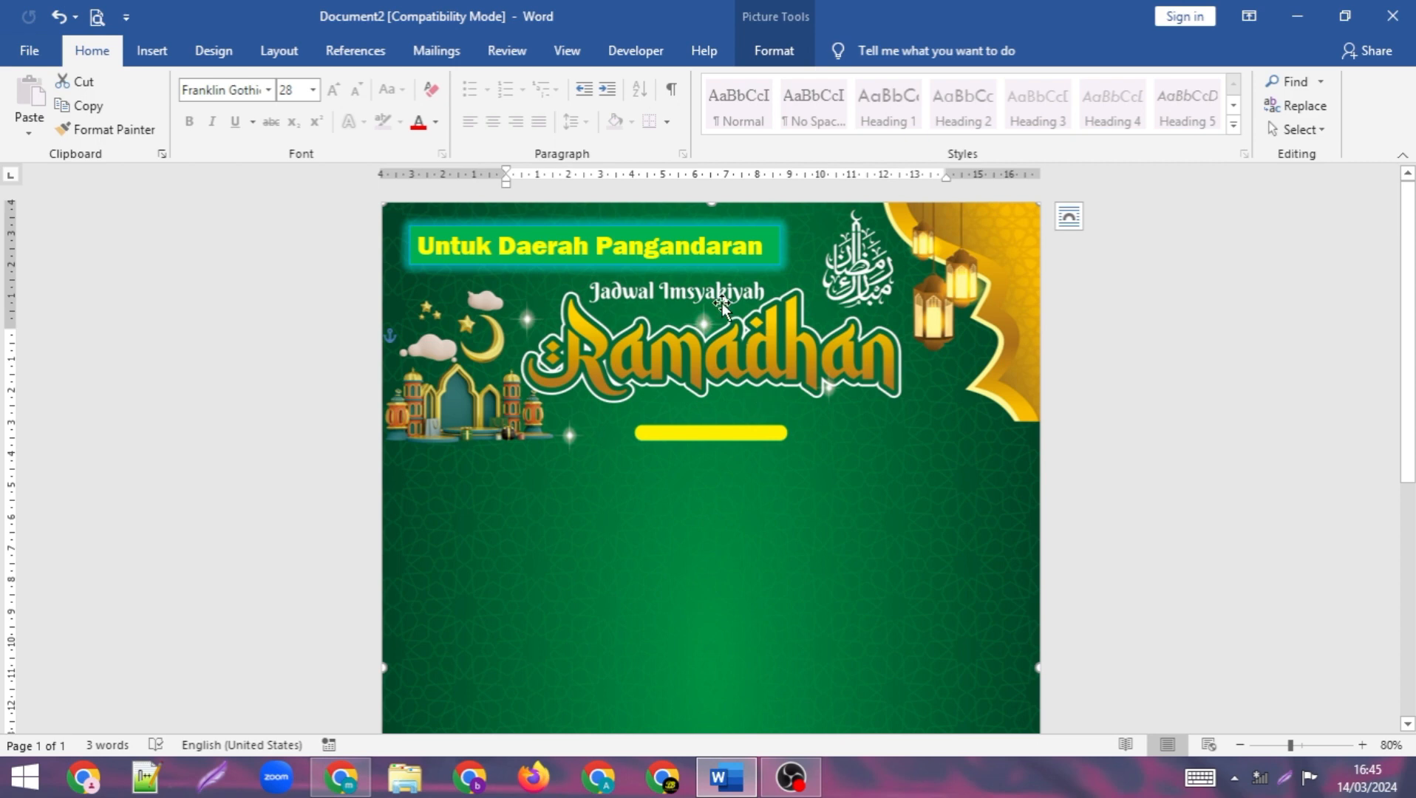
Apply the WordArt style with white letters and a blue outline to the "Untuk Daerah Pangandaran" text.
left_click(689, 230)
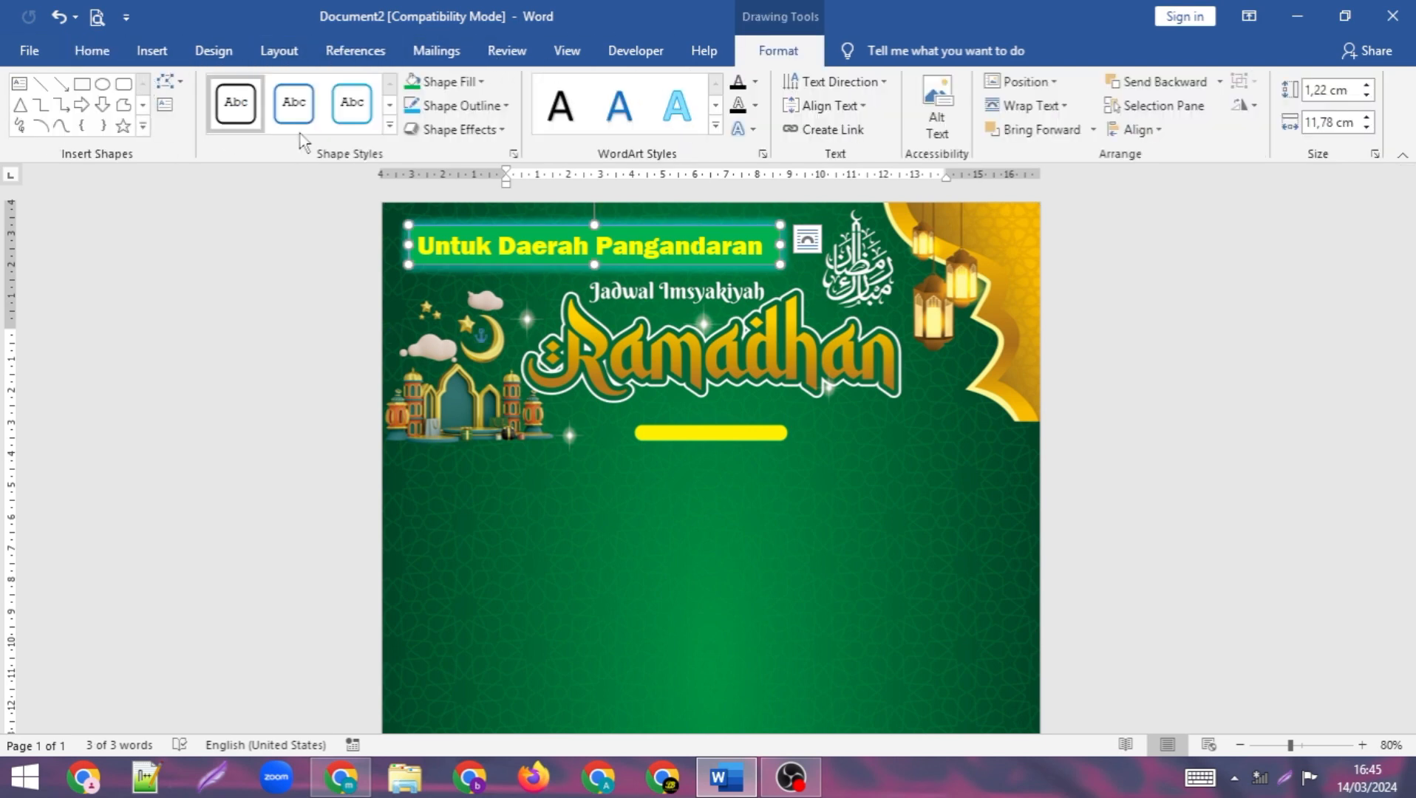
left_click(714, 126)
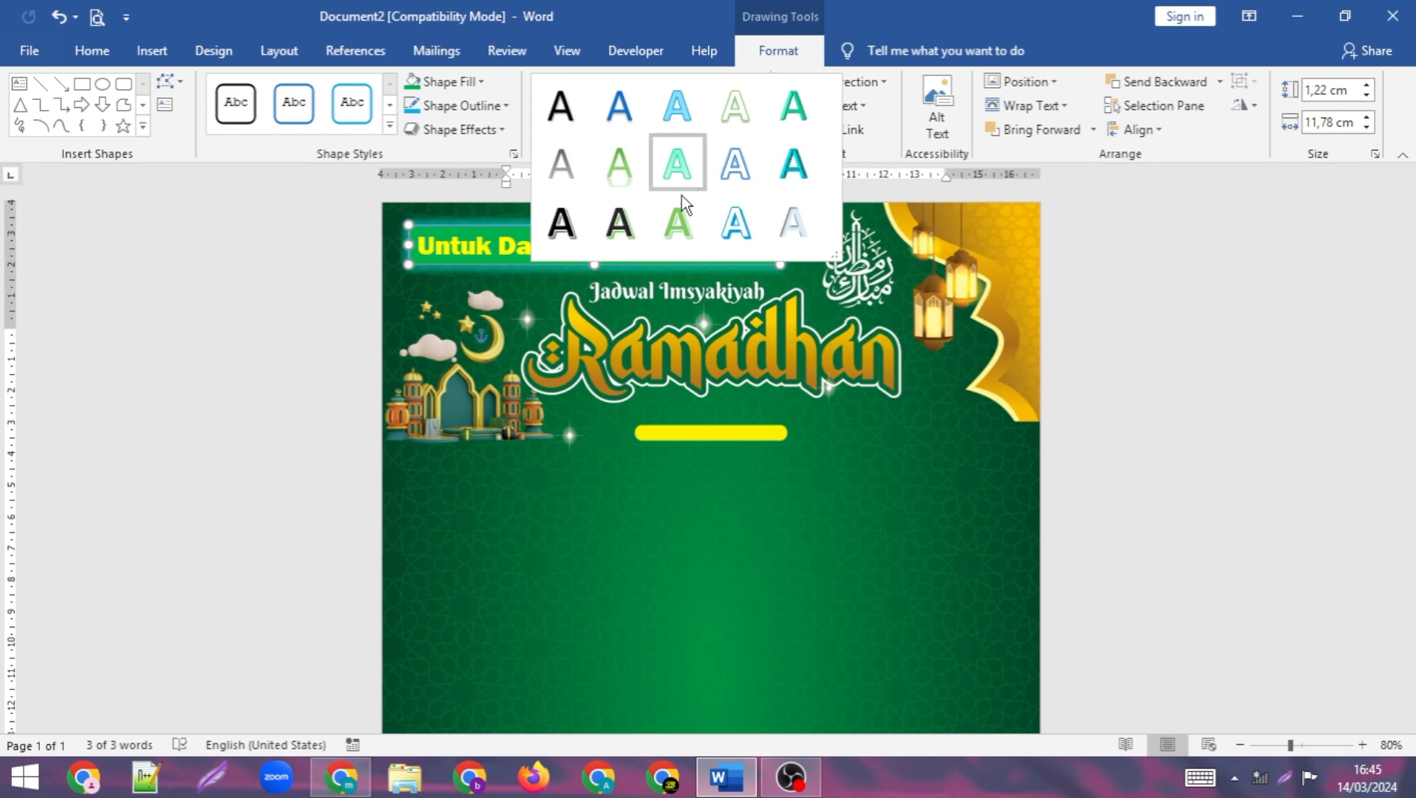
left_click(715, 212)
left_click(837, 430)
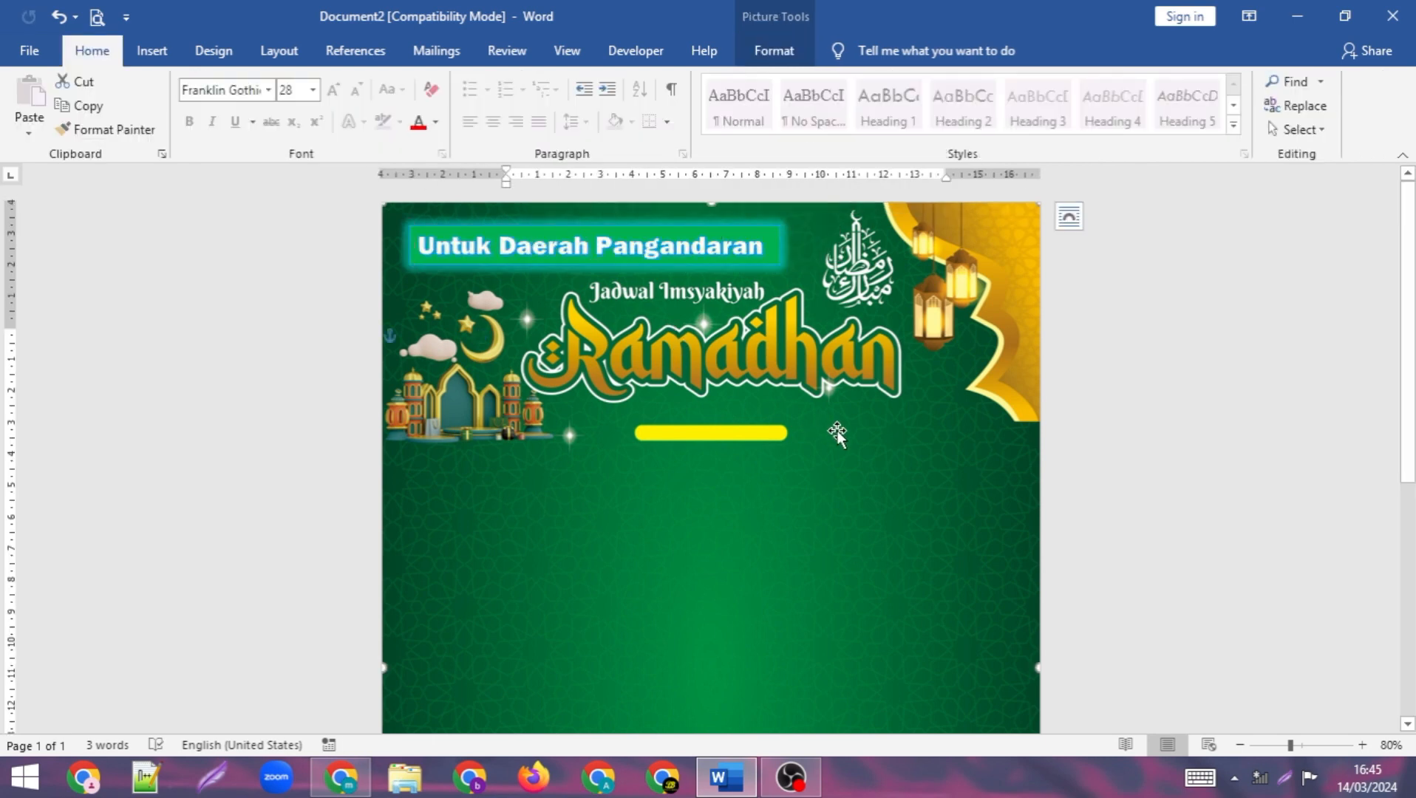
Duplicate the styled text box below the yellow bar and place a second pasted copy beneath that duplicate.
left_click(744, 228)
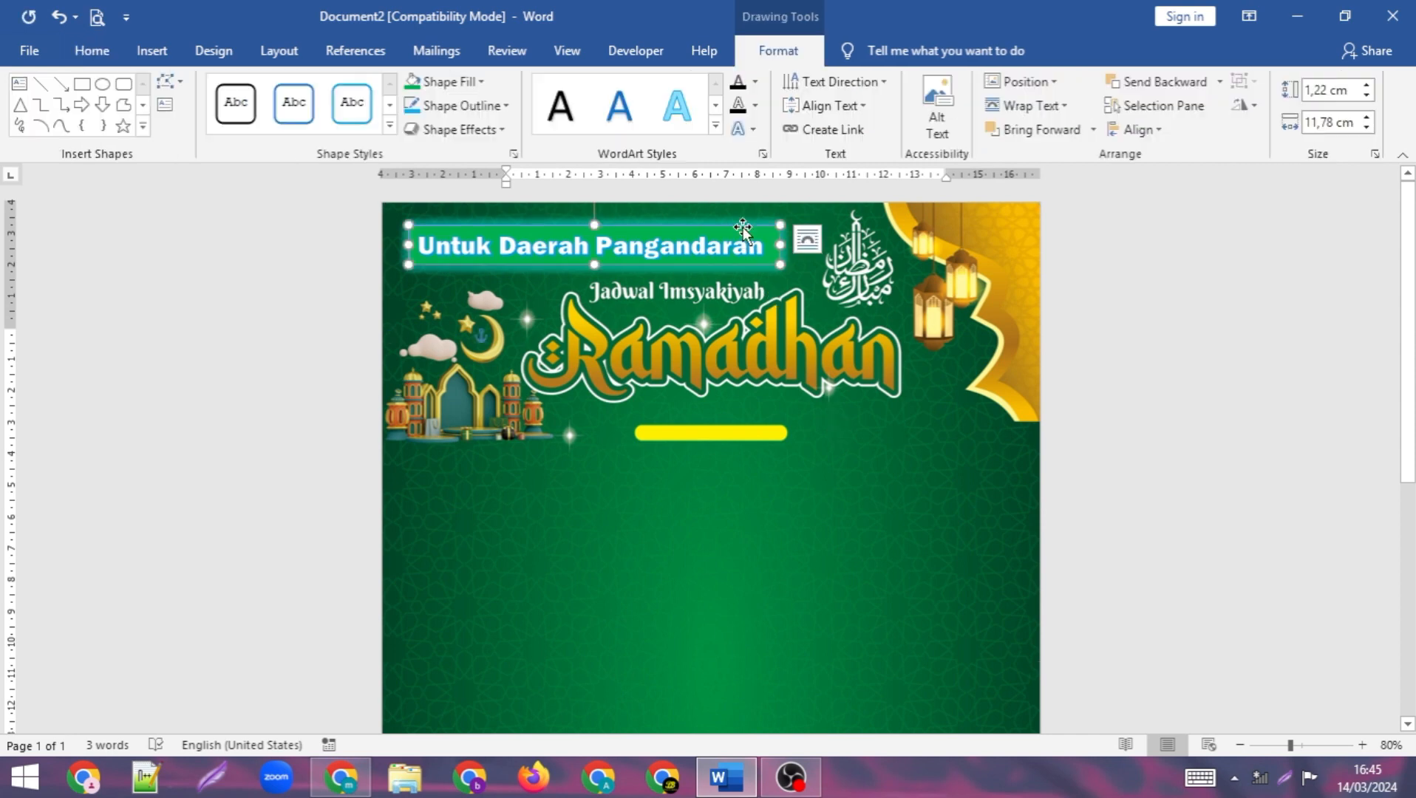
left_click_drag(743, 229, 822, 468)
right_click(821, 468)
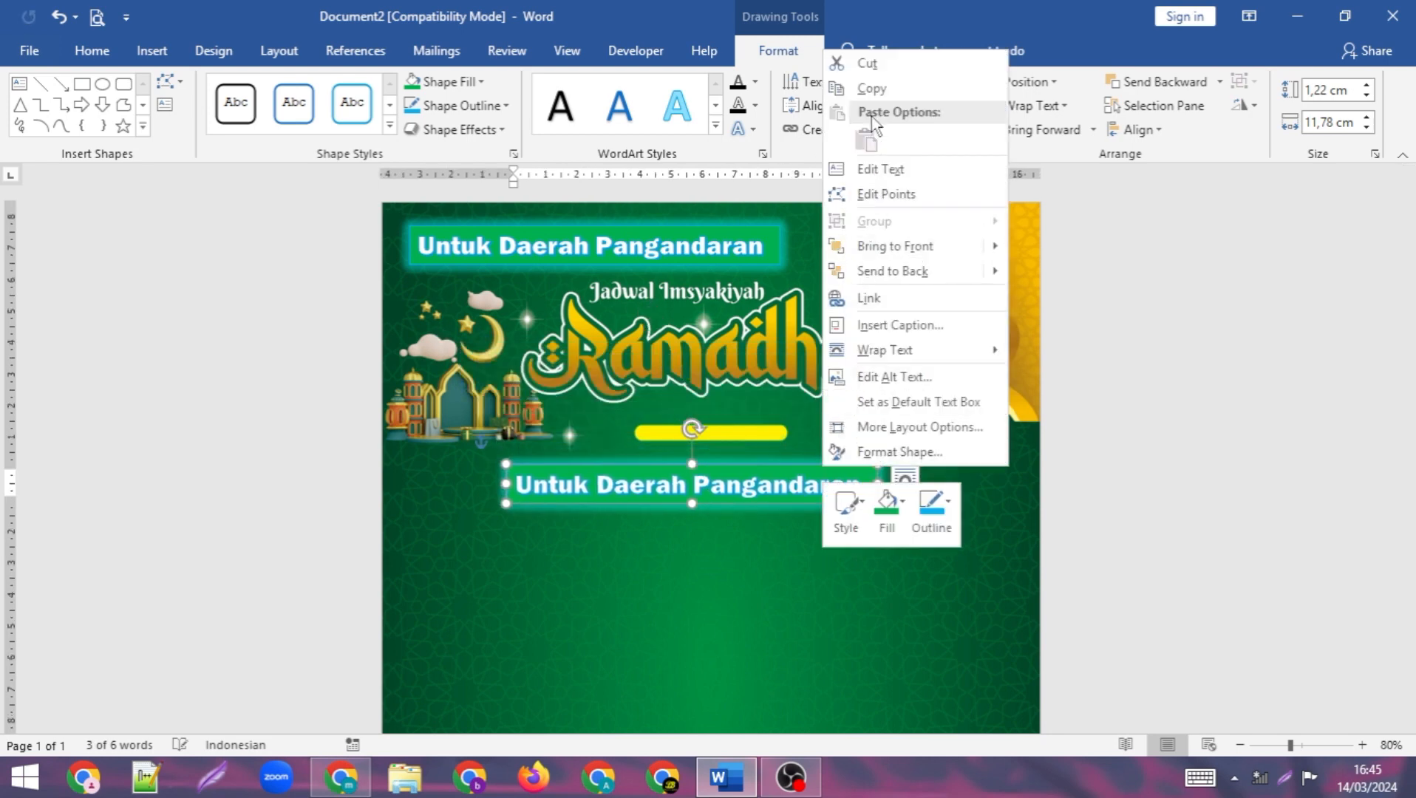
left_click(867, 90)
left_click(837, 562)
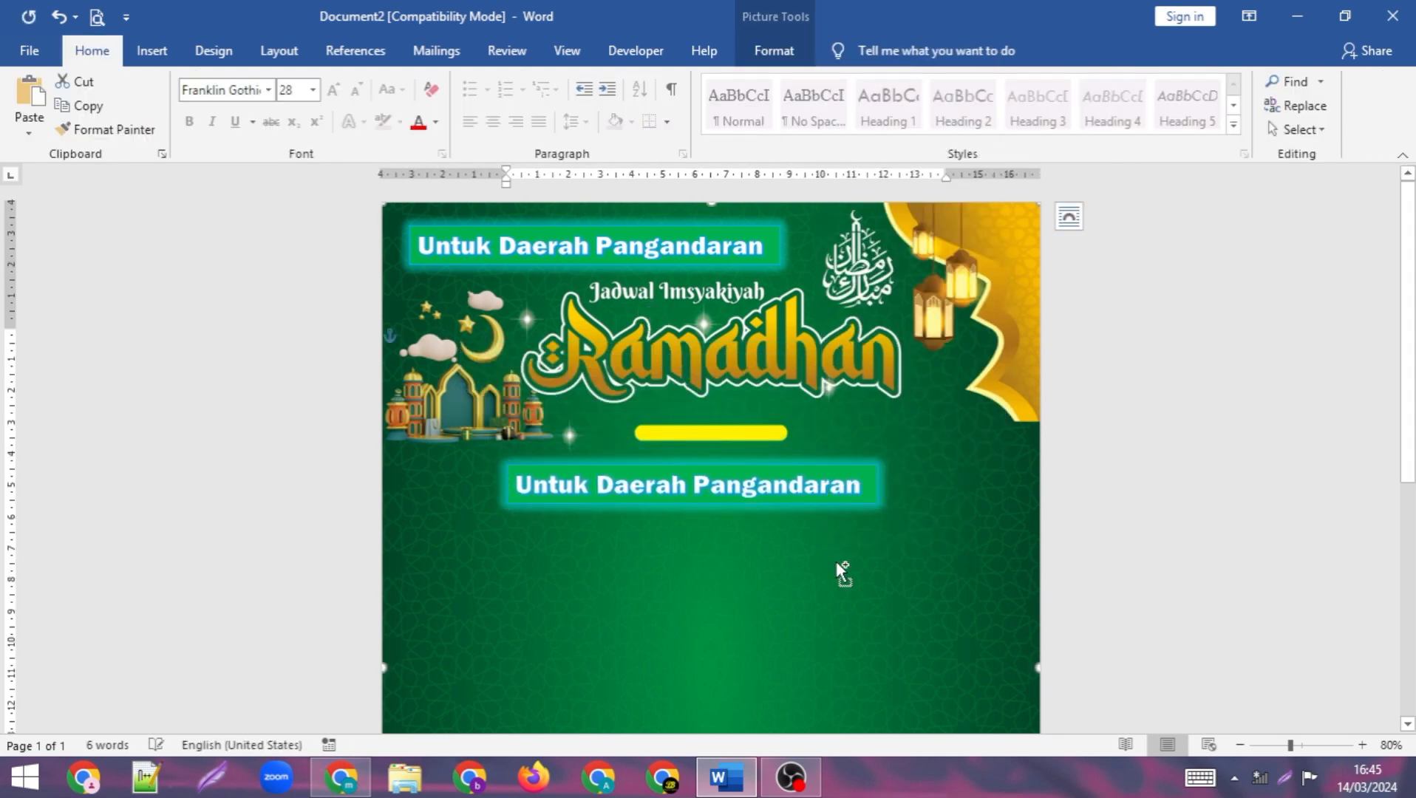
key("ctrl+v")
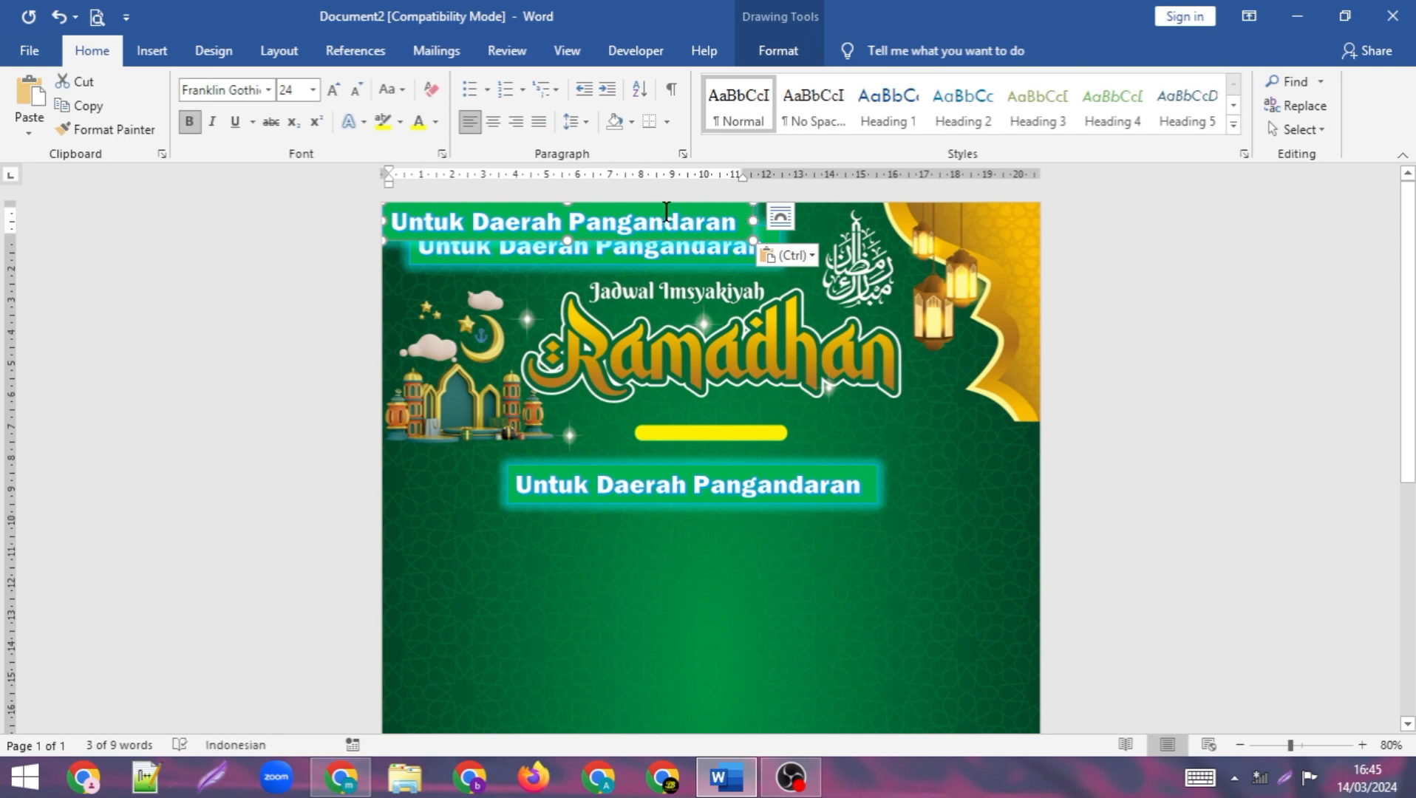
left_click_drag(621, 236, 761, 570)
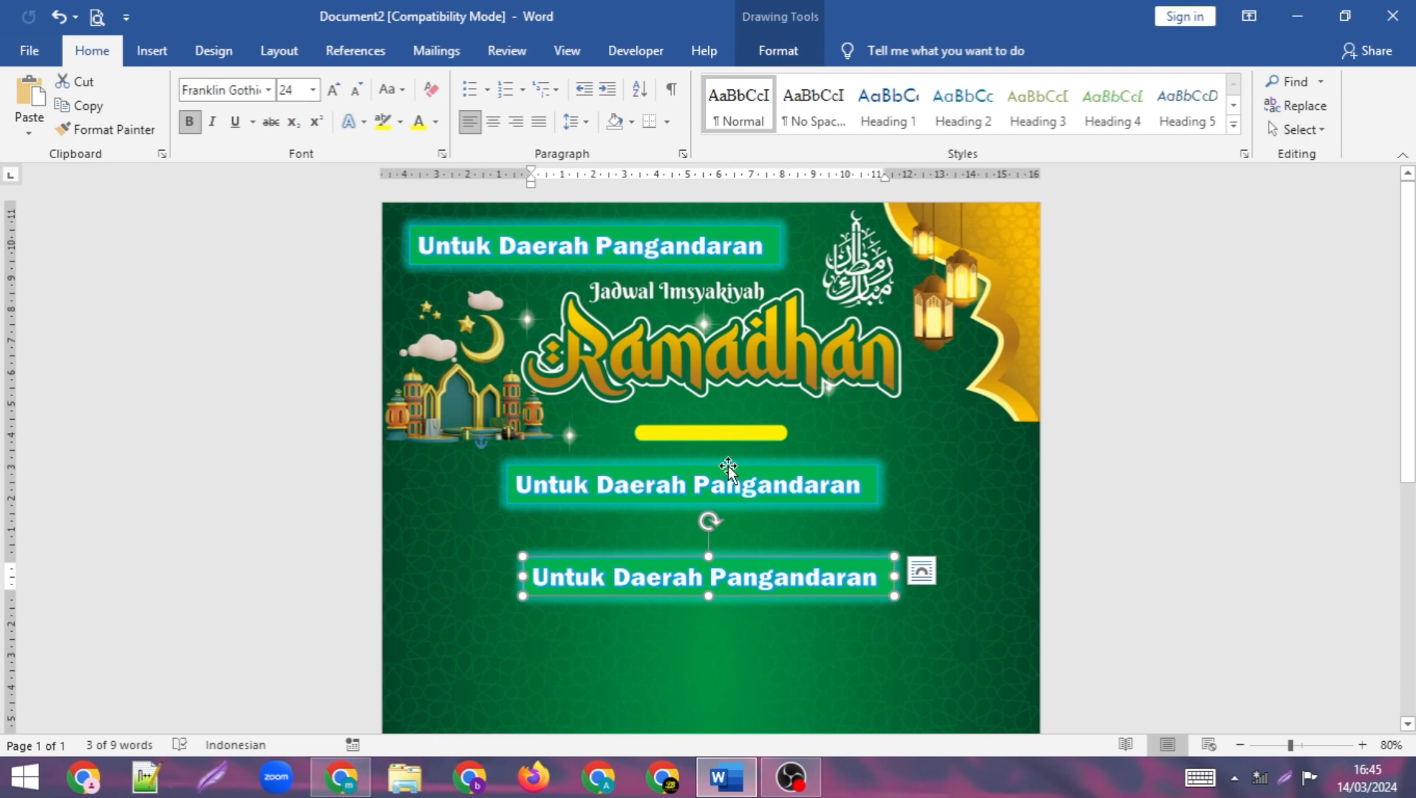
Rearrange the two copies, one over the yellow bar under the Ramadhan title and the other below it, nearer the page's left edge.
left_click_drag(727, 471, 838, 429)
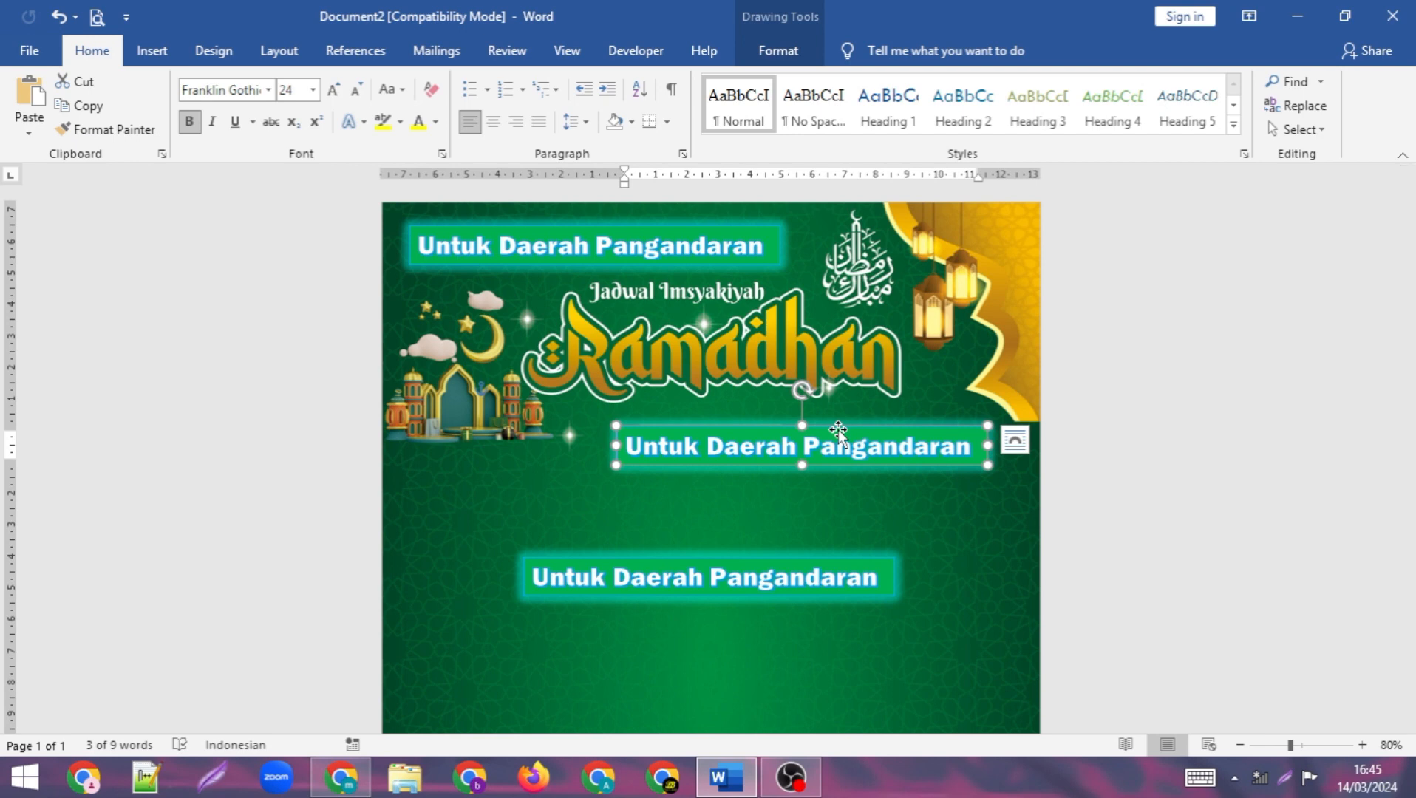
left_click_drag(838, 430, 682, 495)
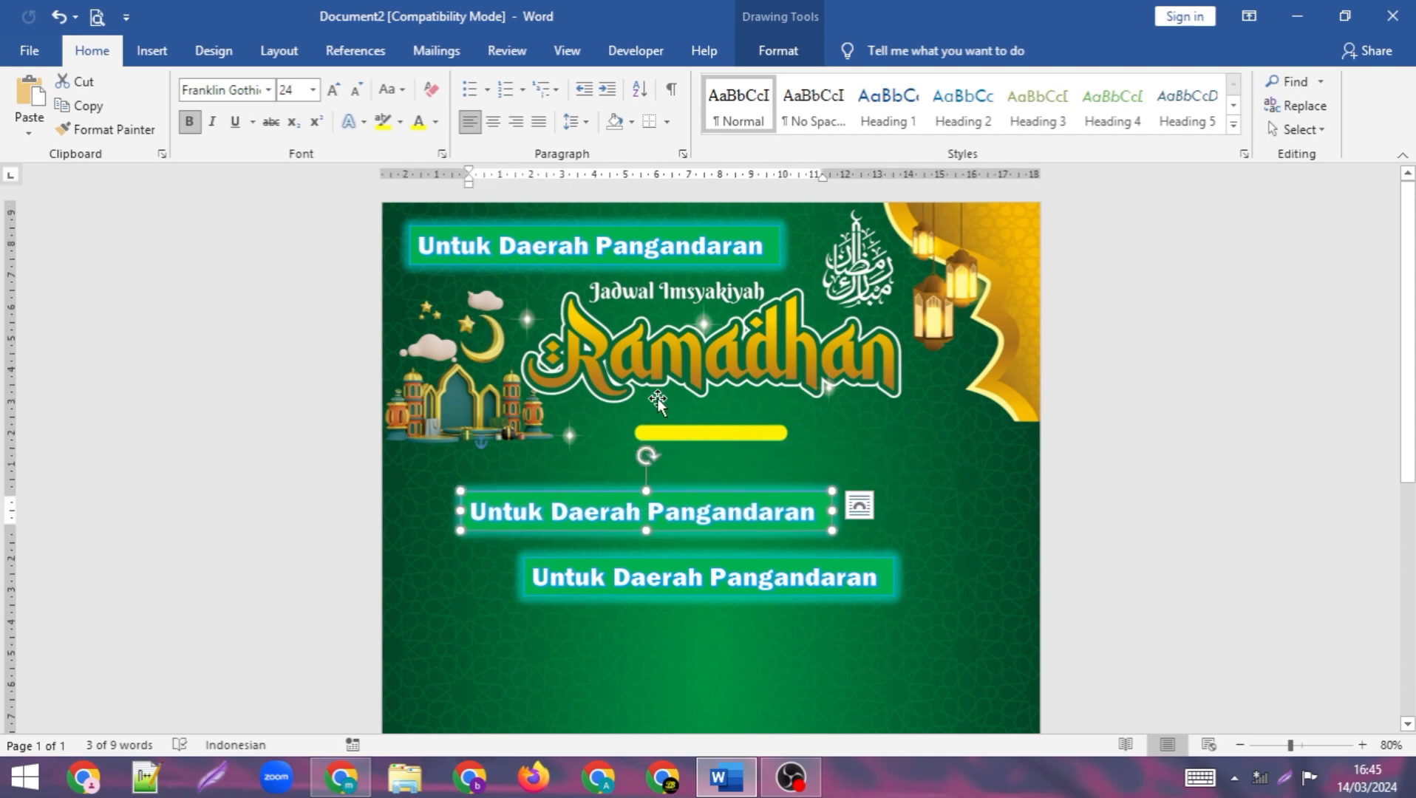
left_click_drag(708, 492, 849, 365)
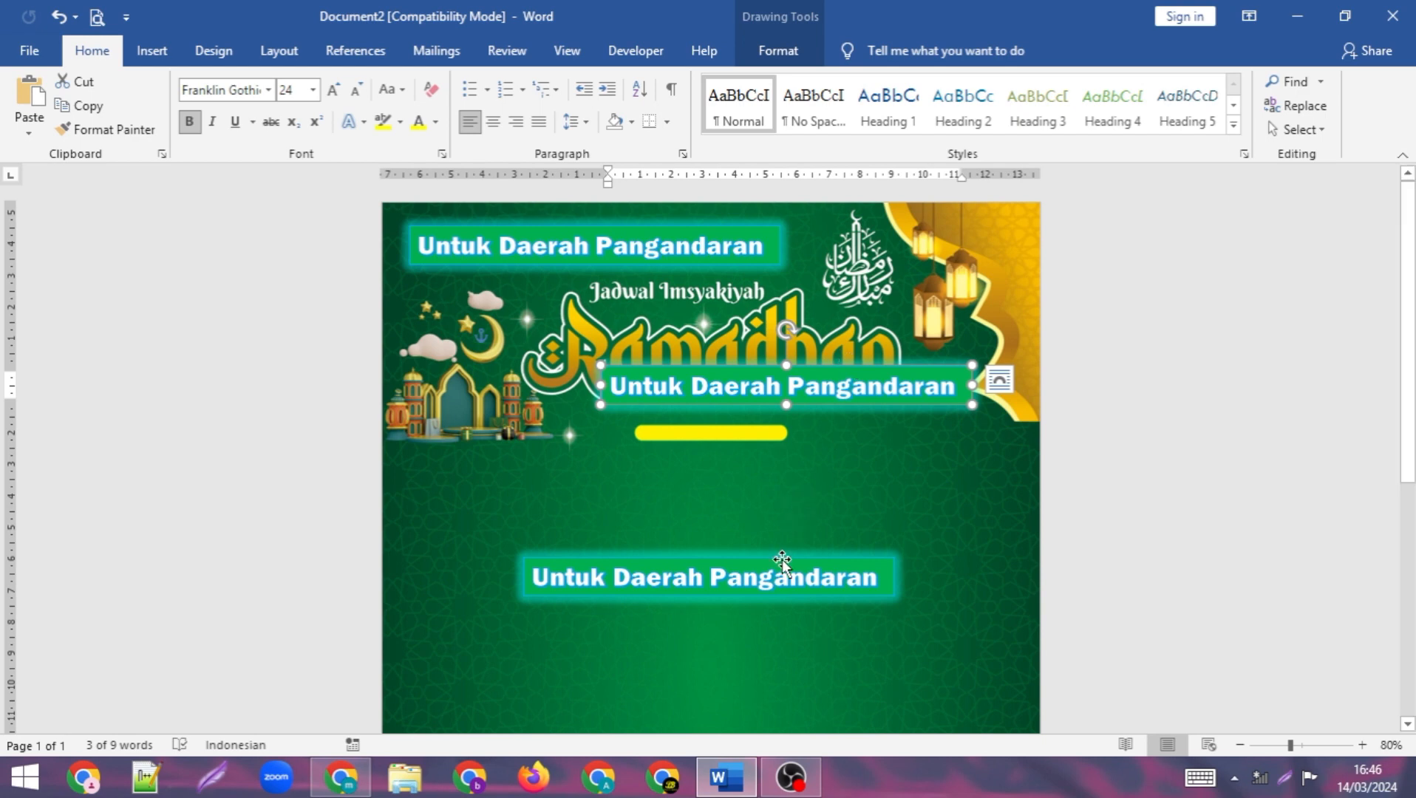
left_click_drag(782, 561, 682, 488)
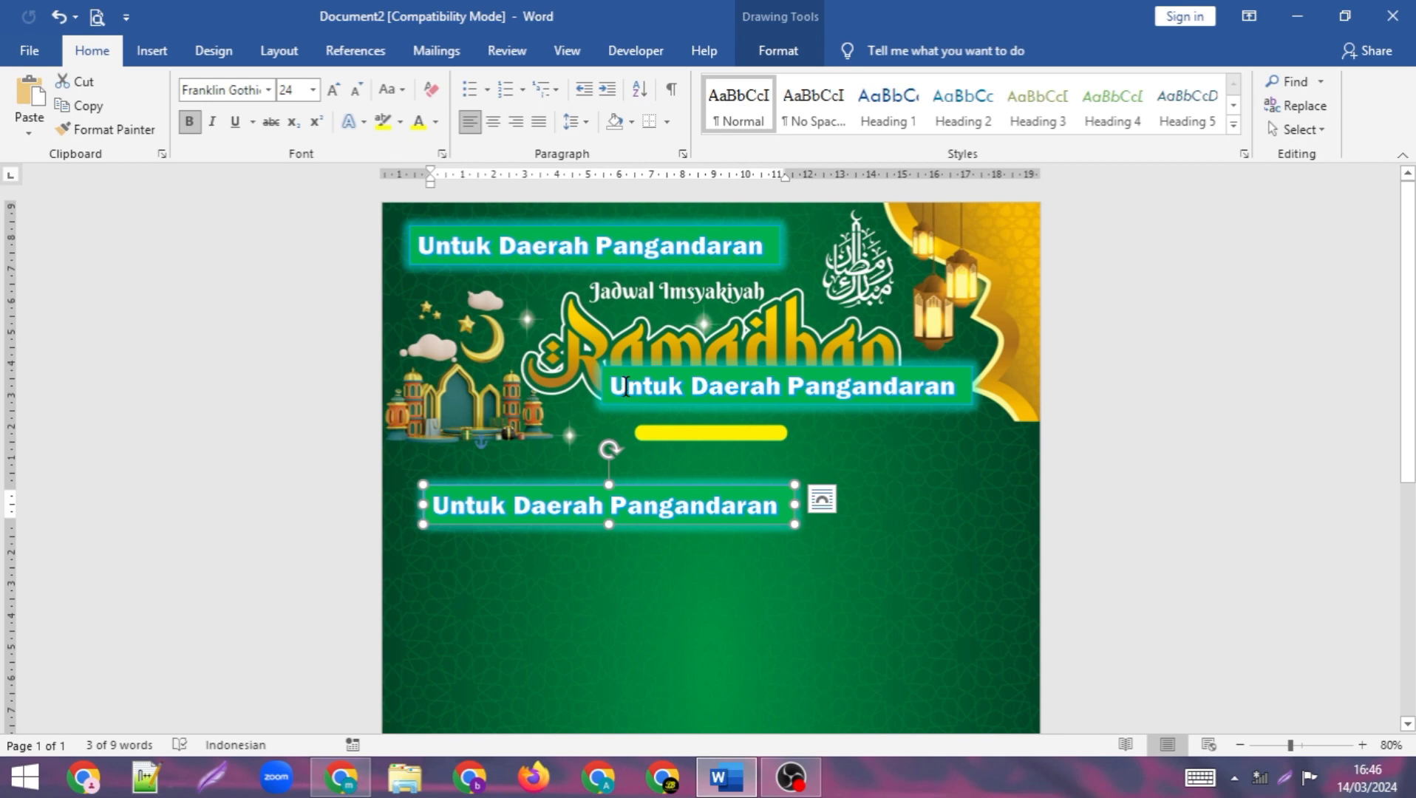
left_click(756, 52)
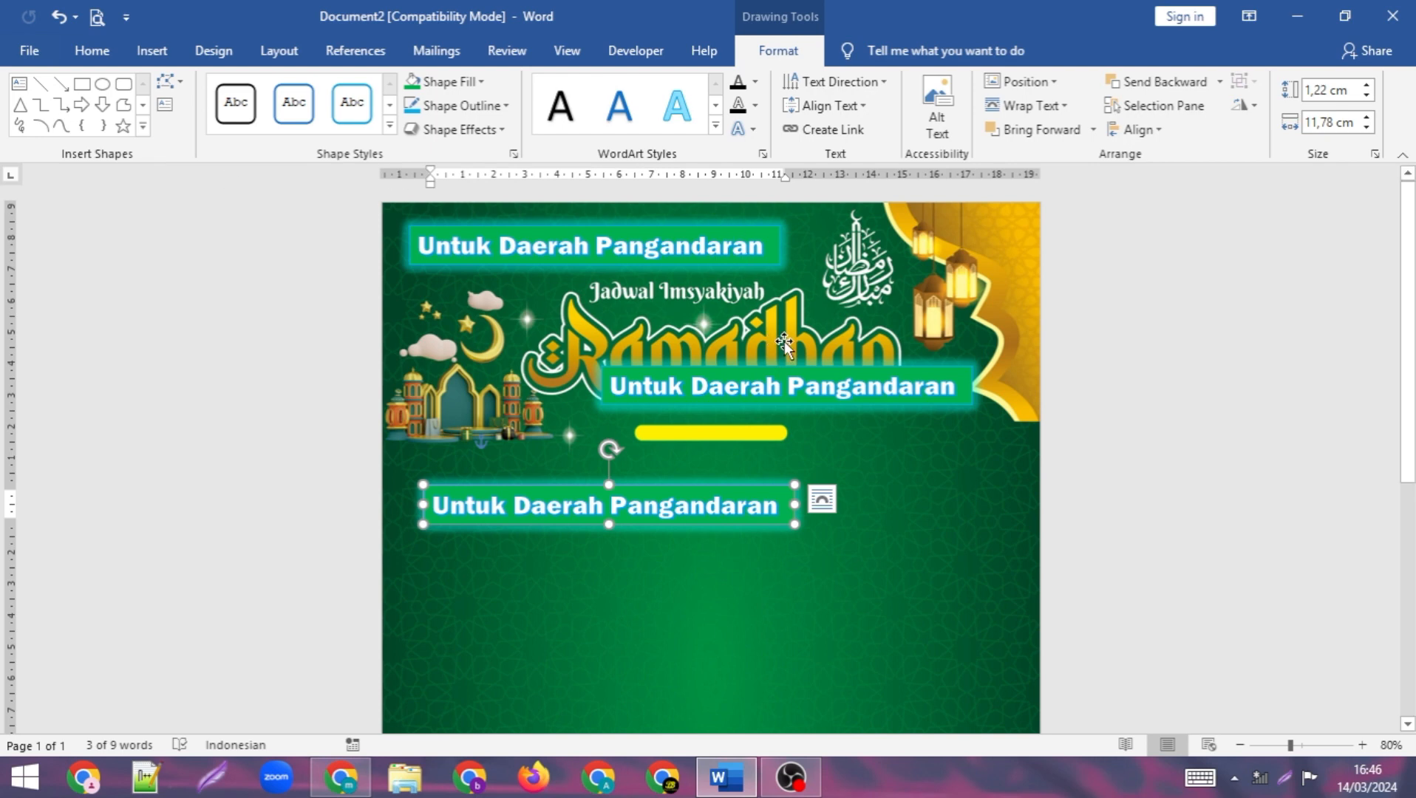
left_click_drag(784, 368, 814, 405)
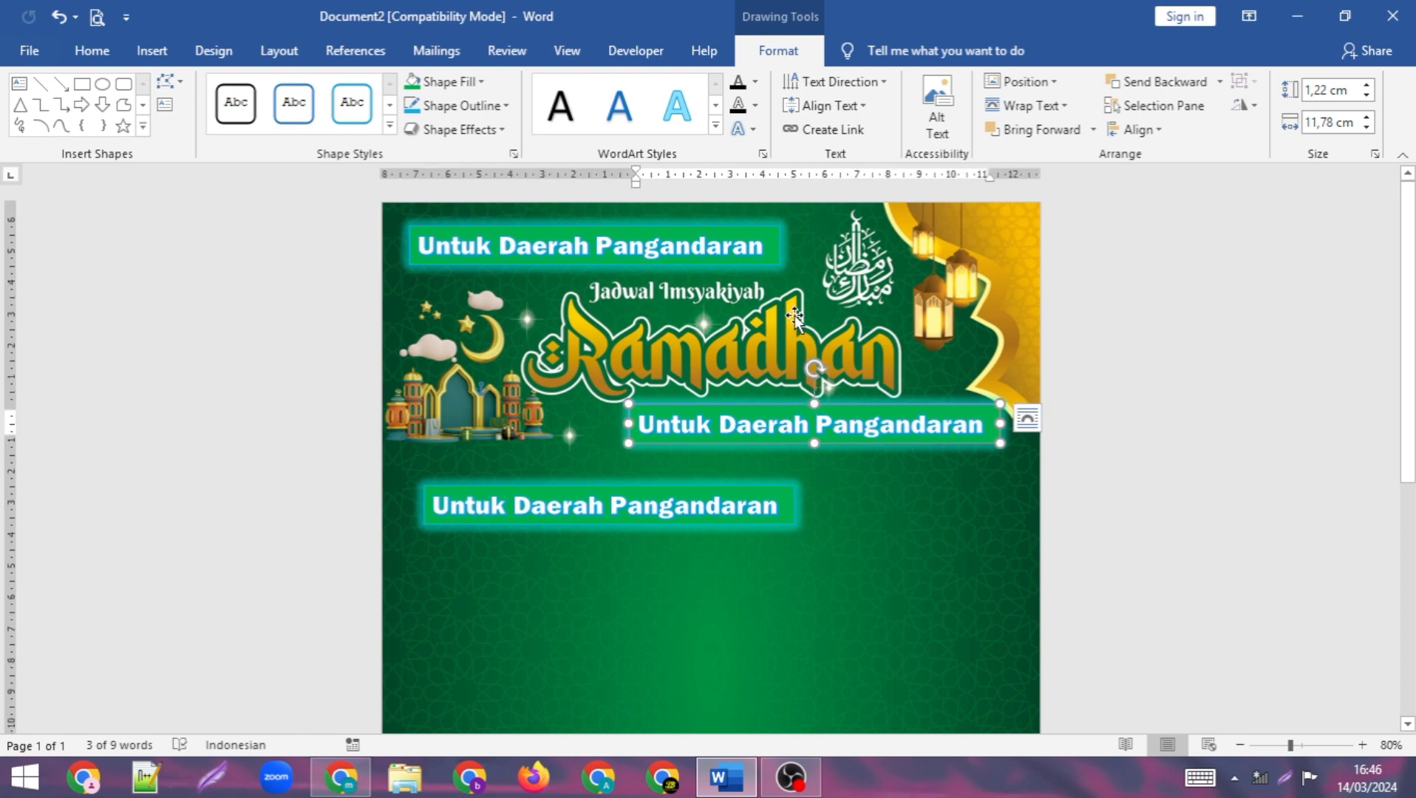